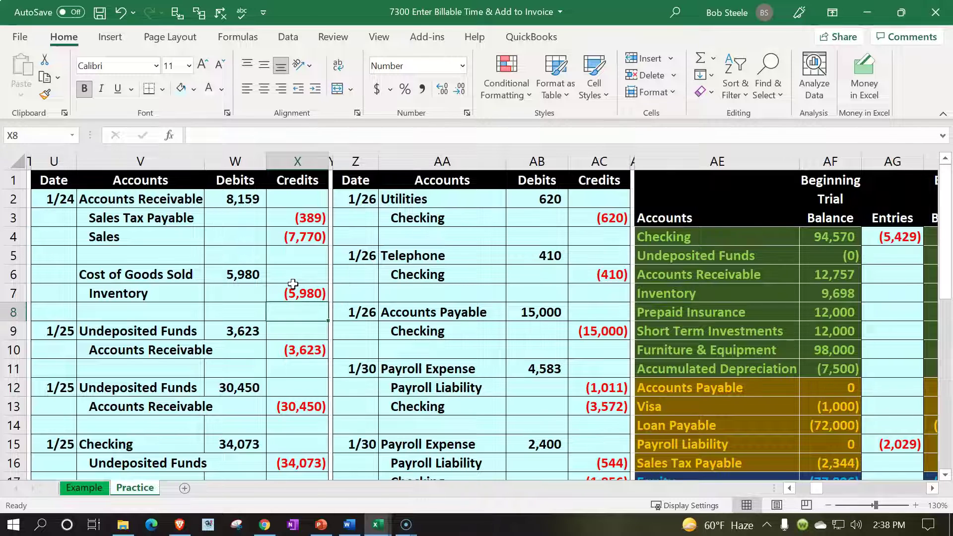
Step: Switch to the Example sheet to view its completed 1/30 journal entries and trial balance
click(107, 488)
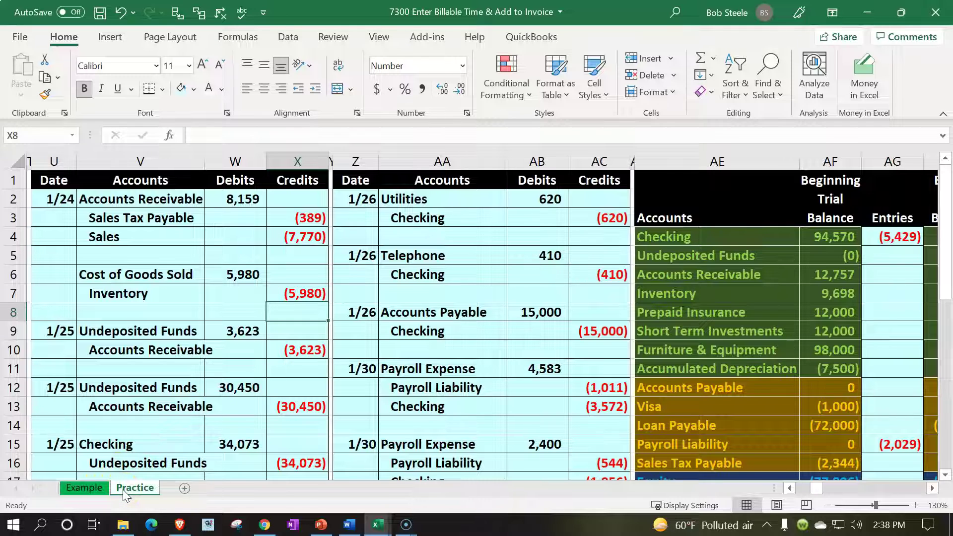
click(93, 492)
Step: Scroll down the Example sheet to review the 1/30 entries and the trial balance
click(203, 405)
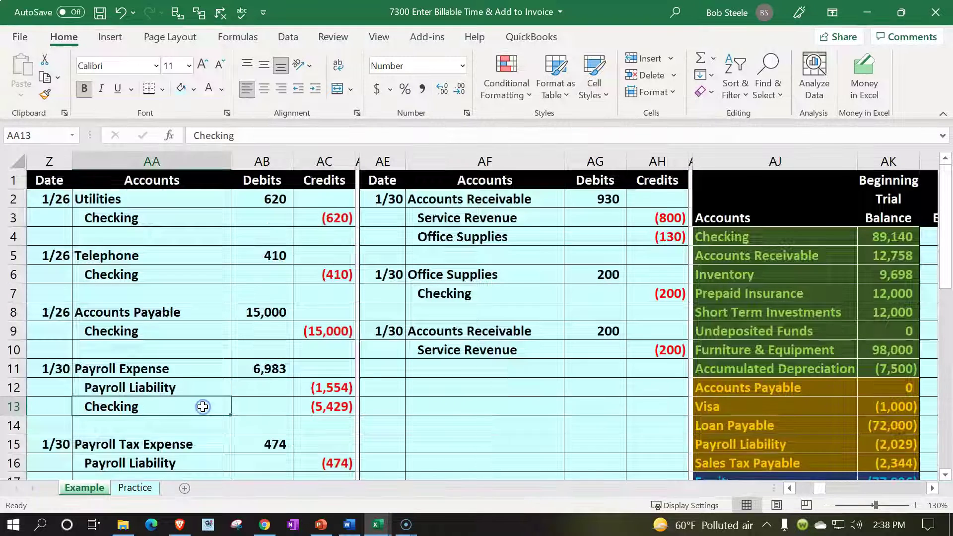
scroll(202, 407, down, 2)
scroll(203, 407, down, 1)
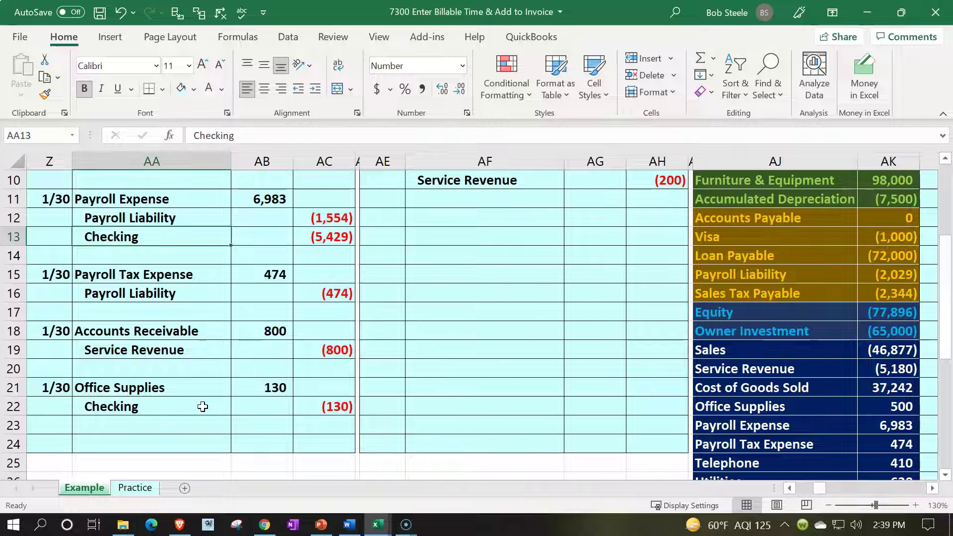
Step: On the Practice sheet, hide columns A through Y
click(134, 487)
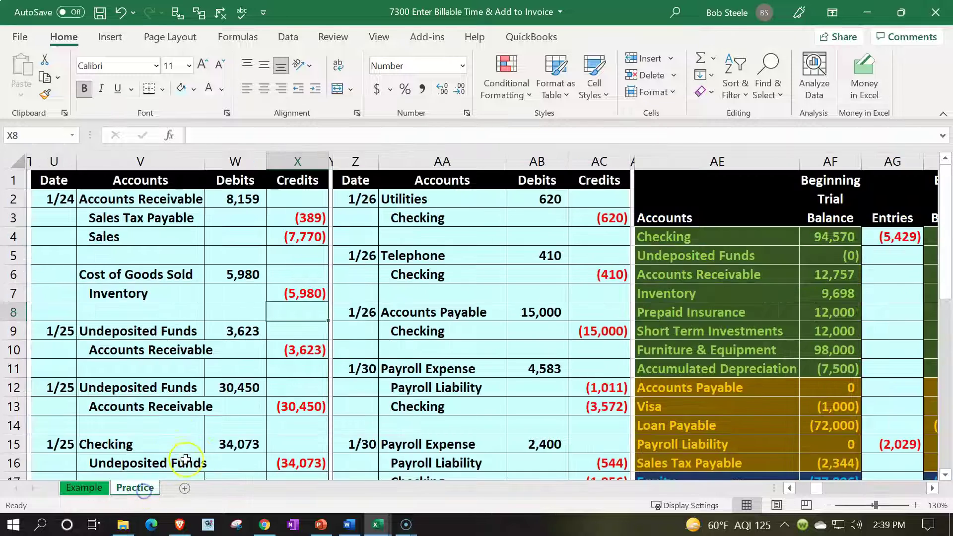
scroll(245, 389, down, 1)
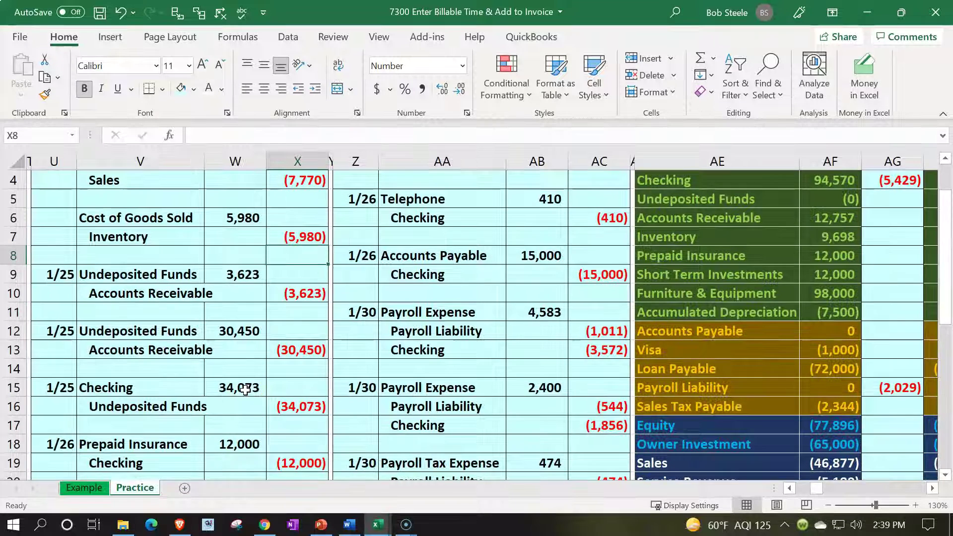
scroll(245, 390, up, 1)
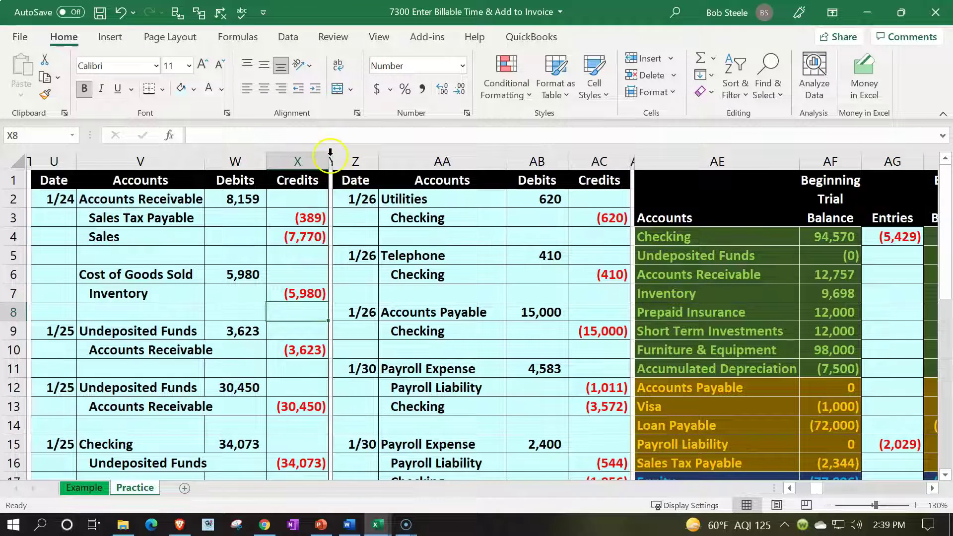
drag(330, 155, 15, 162)
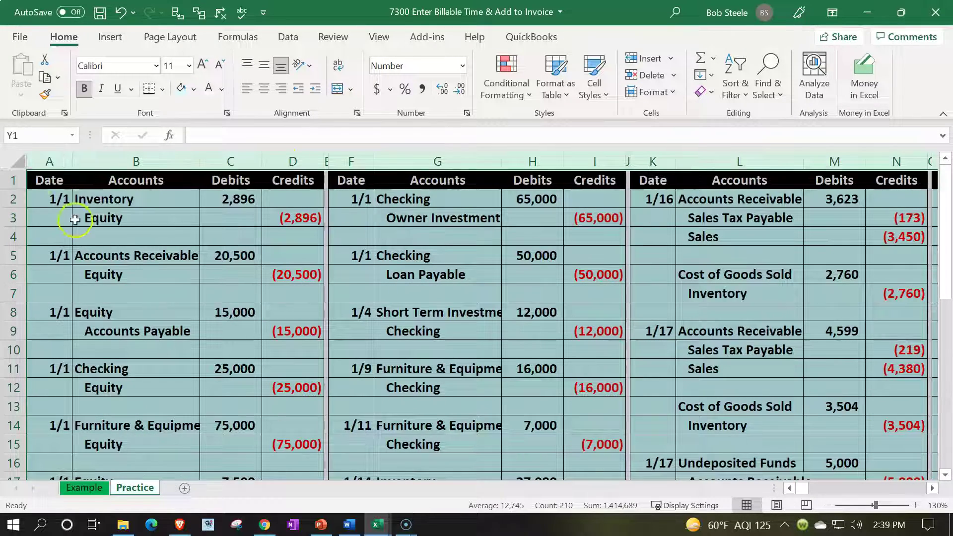
right_click(101, 236)
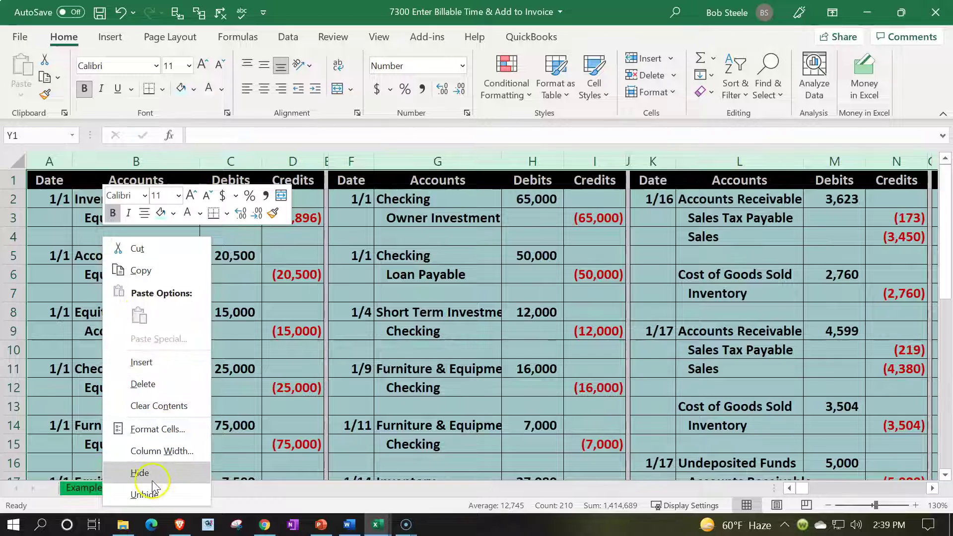
click(148, 464)
Step: Copy the ending trial balance AH4:AH26 and paste it as values into the beginning balance at AF4
drag(645, 236, 634, 425)
key(ctrl+c)
scroll(591, 367, up, 4)
click(525, 237)
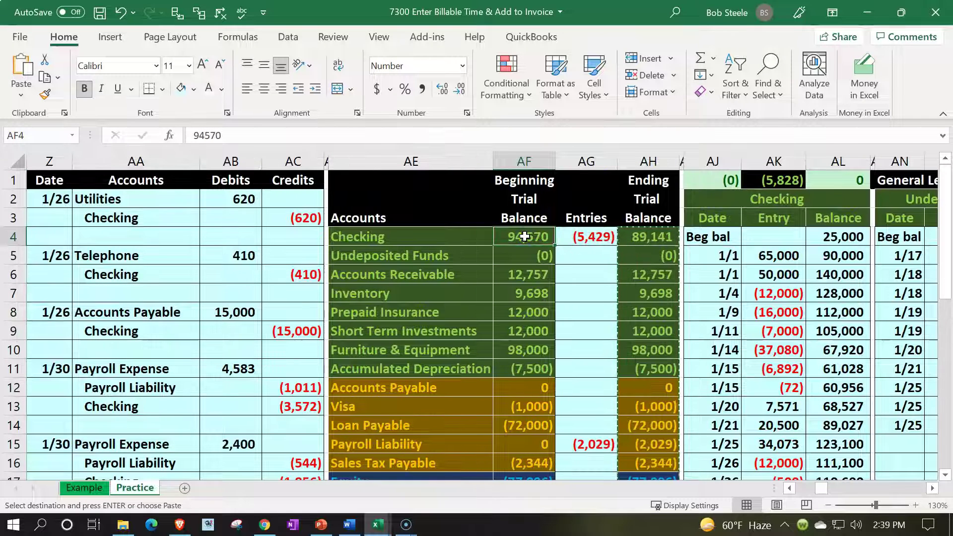
right_click(524, 237)
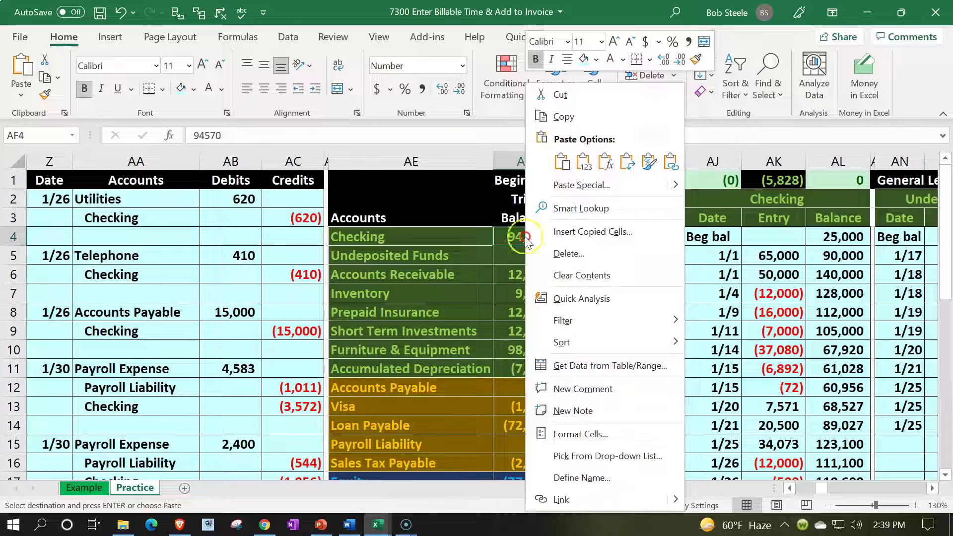
click(582, 162)
Step: Clear the old amounts from the AG entries column
drag(584, 234, 588, 427)
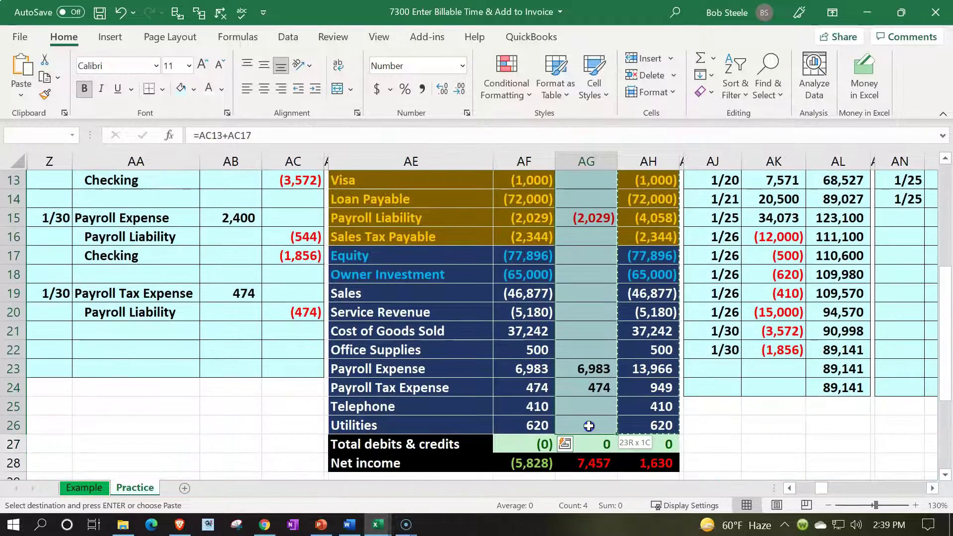
key(Delete)
scroll(586, 425, up, 1)
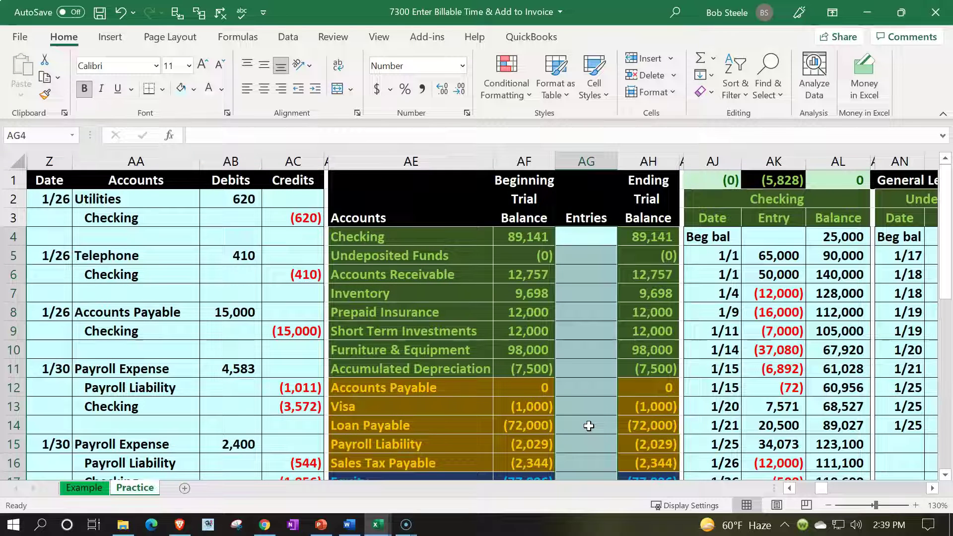
click(320, 329)
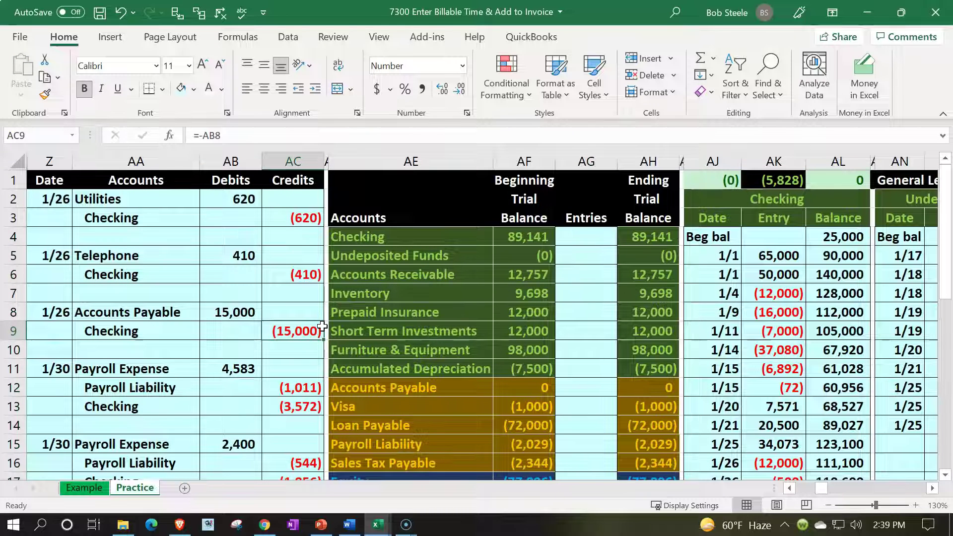
scroll(322, 326, down, 3)
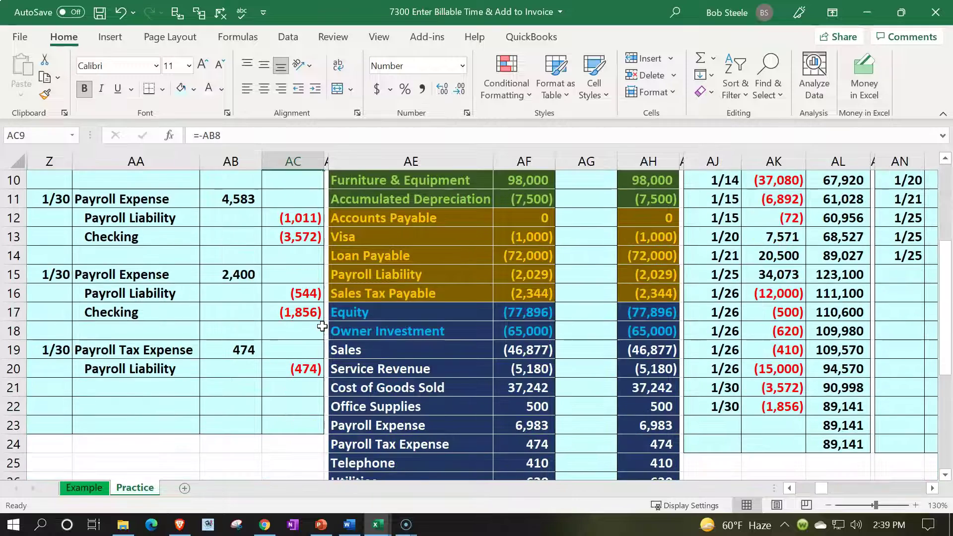
scroll(328, 318, up, 3)
click(531, 271)
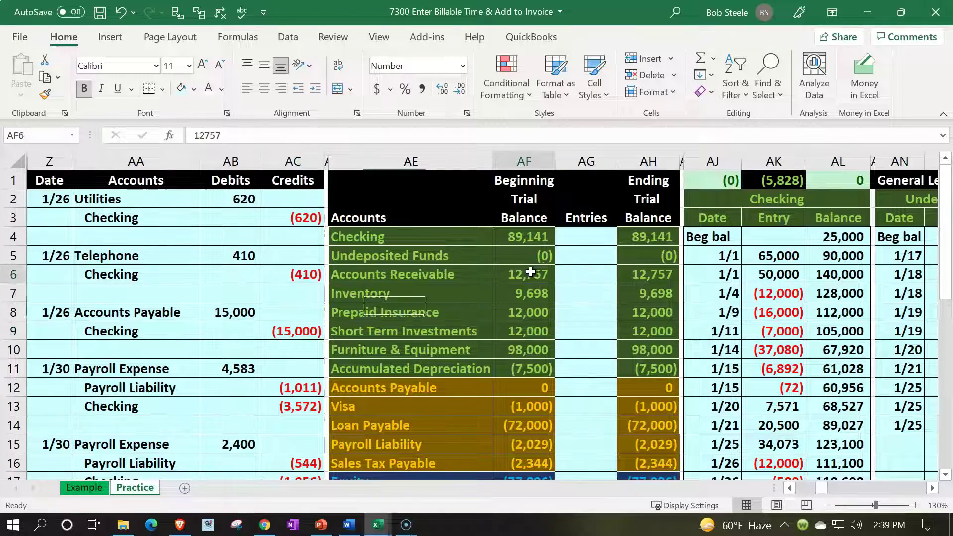
key(Right)
key(Right)
key(Right)
key(Right)
key(Right)
key(Right)
key(Right)
key(Right)
key(Right)
key(Right)
key(Right)
key(Right)
key(Right)
key(Right)
key(Right)
key(Right)
key(Right)
key(Right)
key(Right)
key(Right)
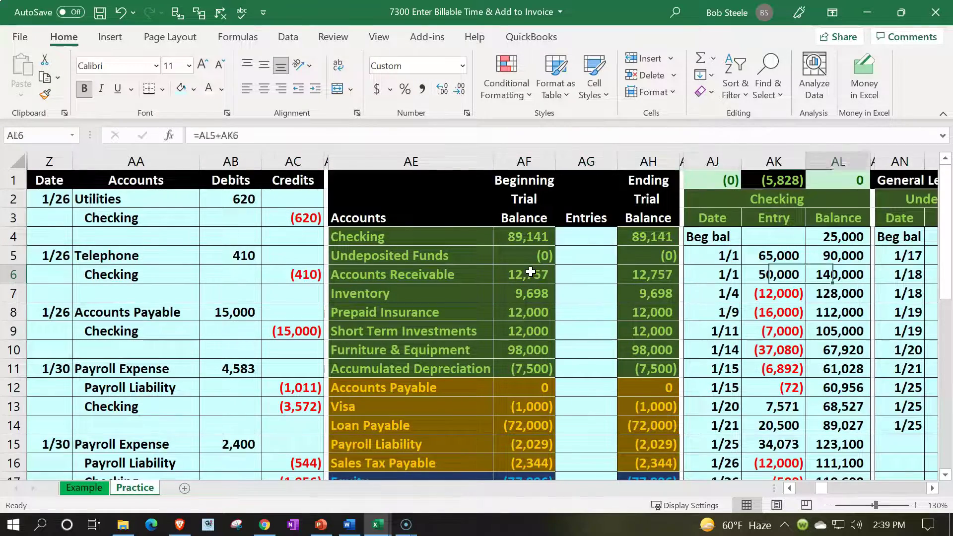
key(Right)
key(Right)
key(Right)
key(Right)
key(Right)
key(Right)
key(Right)
key(Right)
key(Right)
key(Right)
key(Right)
key(Right)
key(Right)
key(Right)
key(Right)
key(Right)
key(Right)
key(Right)
key(Right)
key(Right)
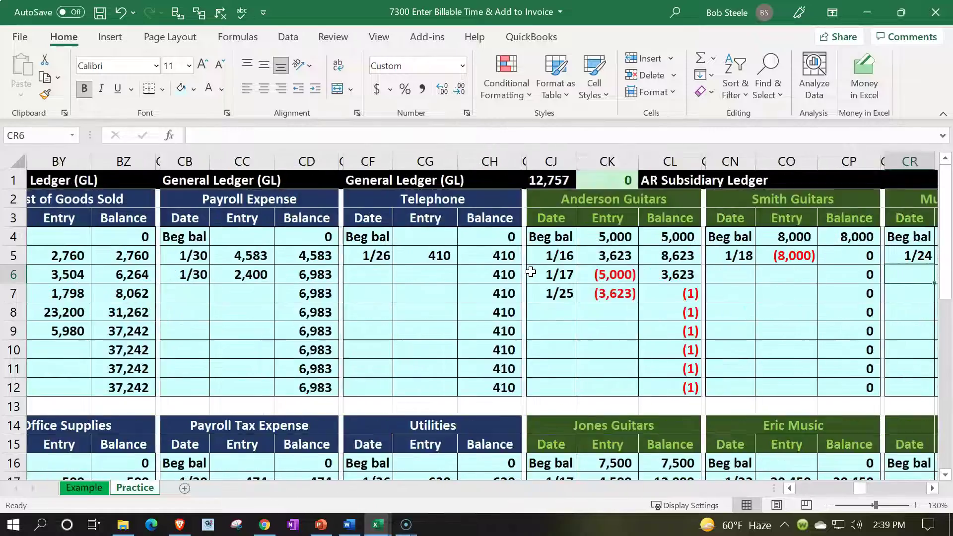
key(Right)
key(Right)
key(Right)
key(Right)
key(Right)
key(Right)
key(Right)
key(Right)
key(Right)
key(Right)
key(Right)
key(Right)
key(Right)
key(Right)
key(Right)
key(Right)
key(Right)
key(Right)
key(Right)
key(Right)
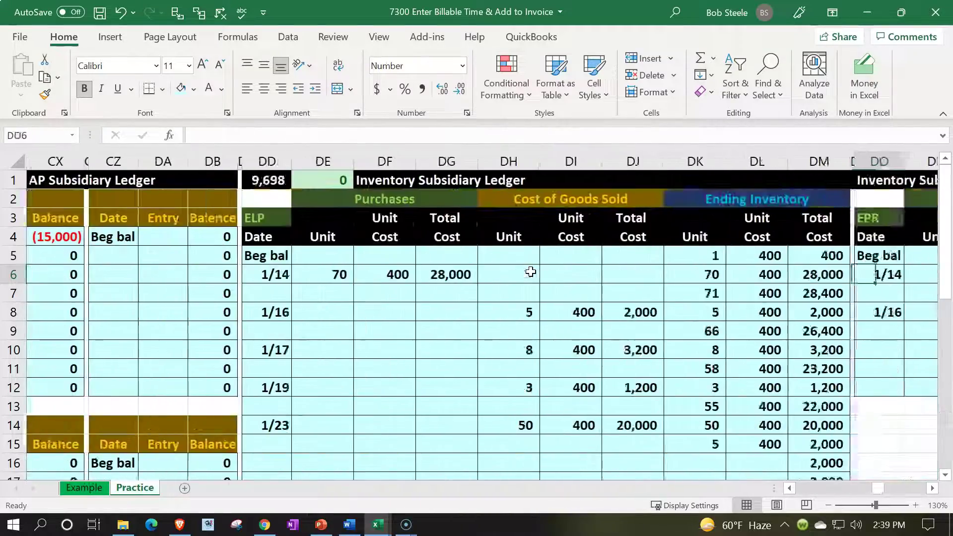
key(Right)
key(Right)
key(Right)
key(Right)
key(Right)
key(Right)
key(Right)
key(Right)
key(Right)
key(Right)
key(Right)
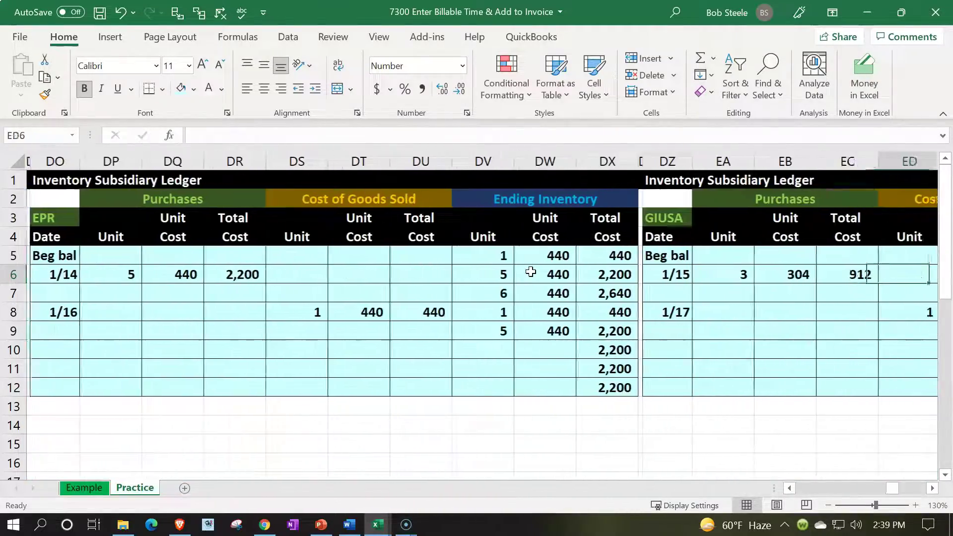
key(Right)
key(Right)
key(Right)
key(Right)
key(Right)
key(Right)
key(Right)
key(Right)
key(Right)
key(Right)
key(Right)
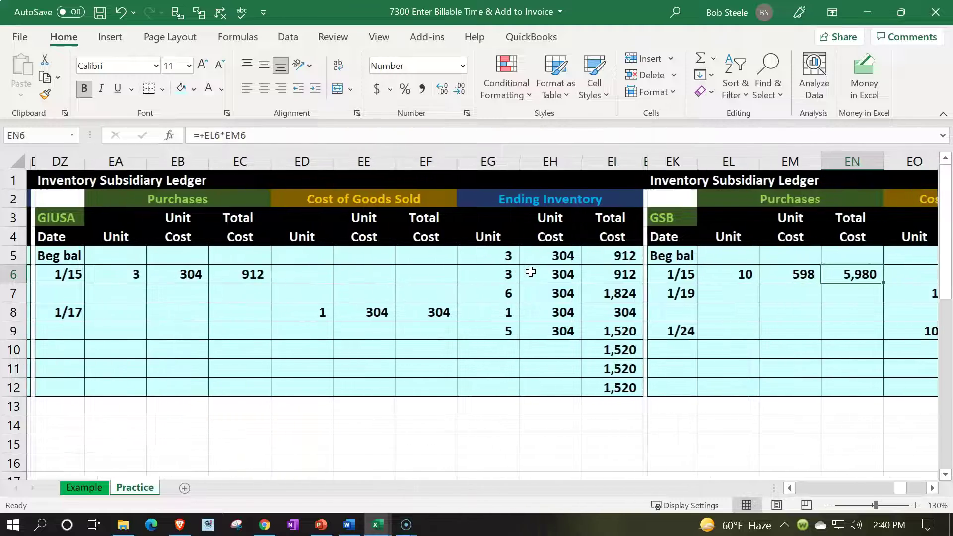
key(Right)
key(Right)
key(Right)
key(Right)
key(Right)
key(Right)
key(Right)
key(Right)
key(Right)
key(Right)
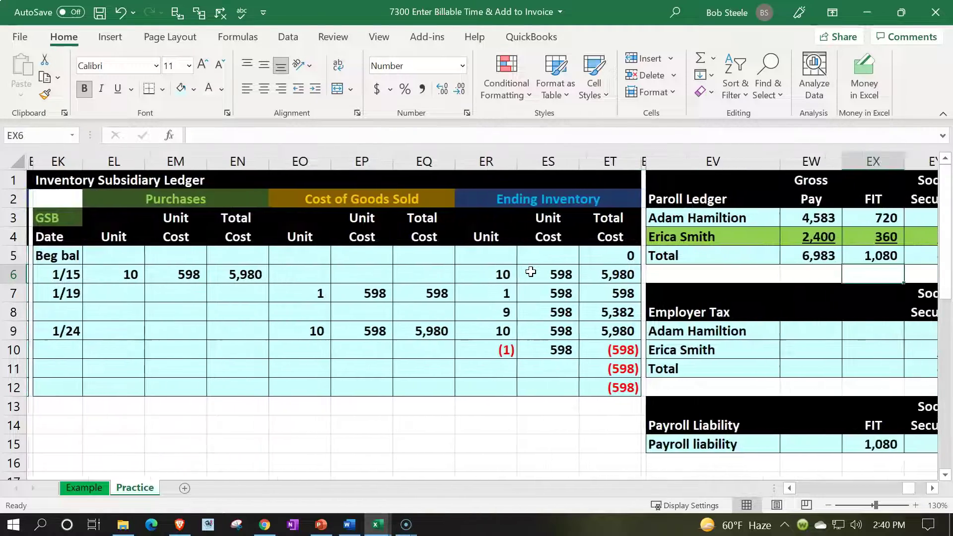
key(Right)
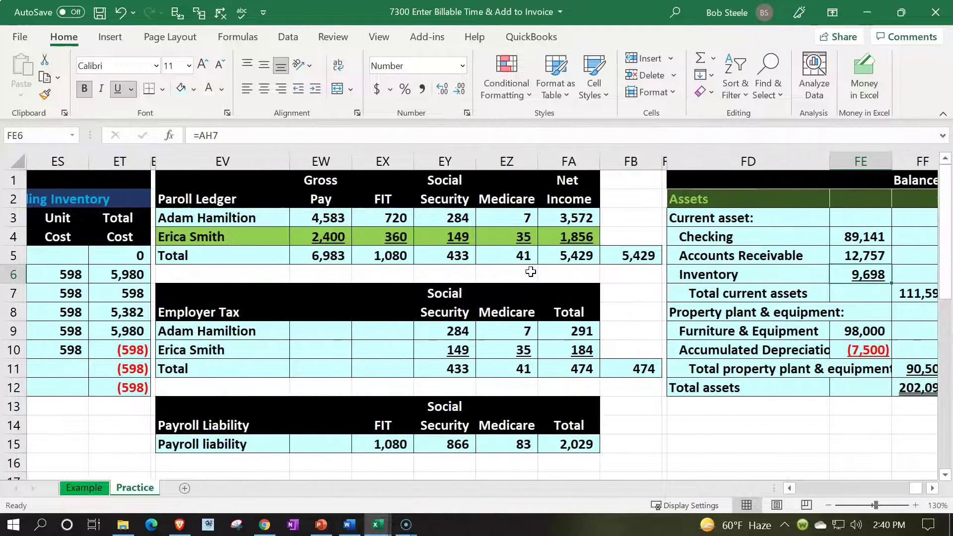
key(Right)
key(Right)
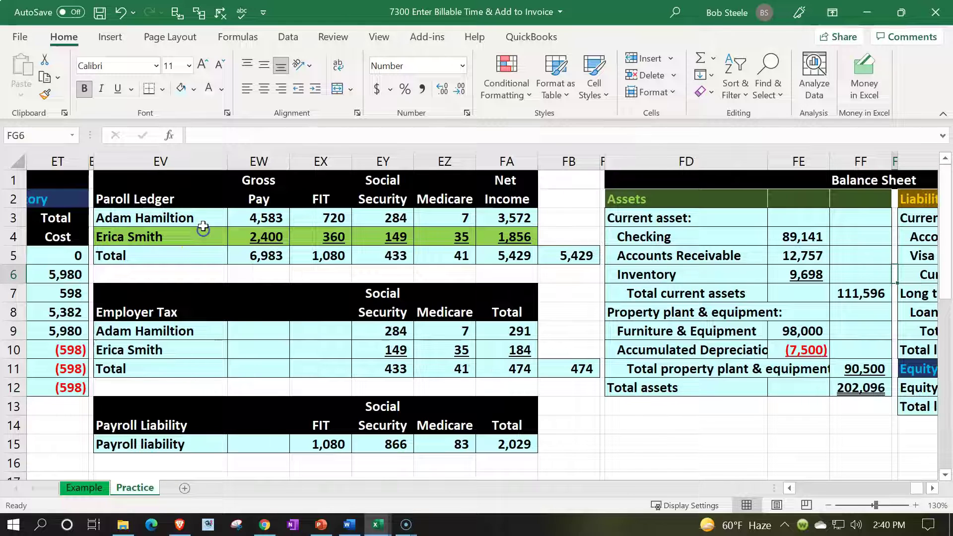
Step: Remove the green fill from the second employee's payroll row EV4:FA4
drag(201, 237, 507, 237)
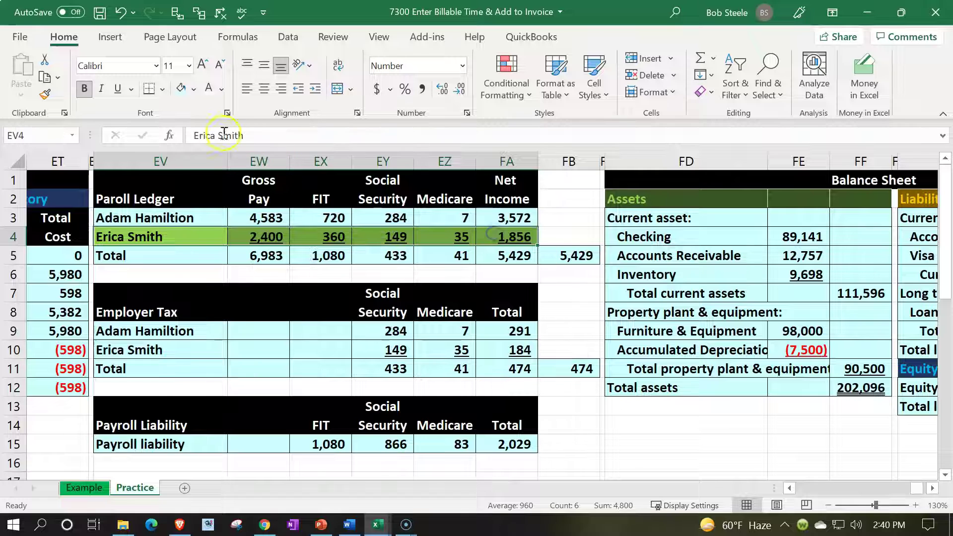
click(181, 88)
click(356, 254)
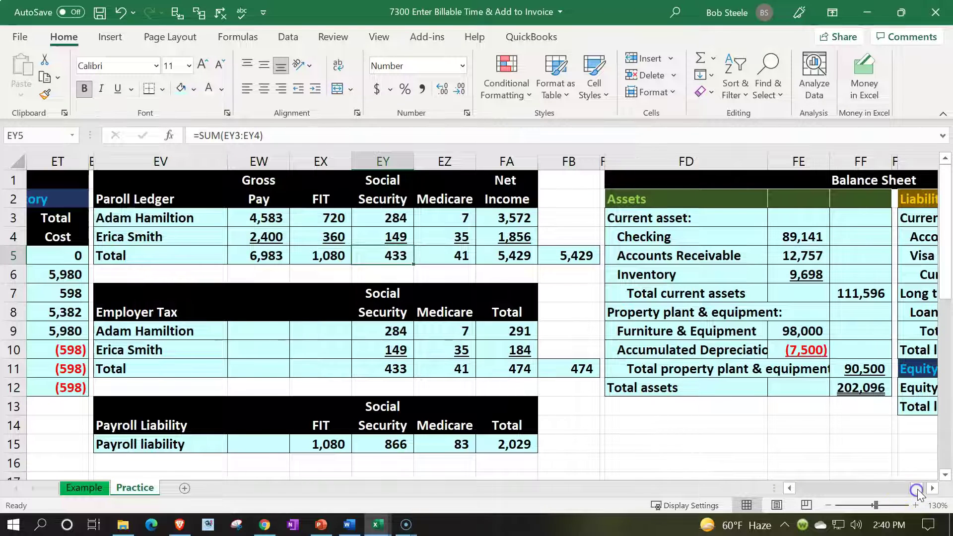
Step: Select columns FC through FM just before the balance sheet
scroll(917, 487, right, 5)
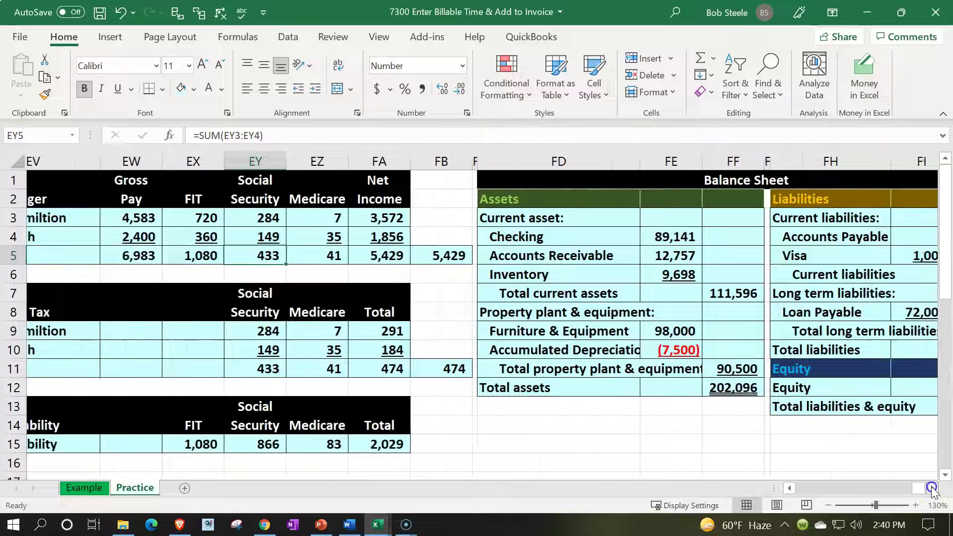
click(412, 259)
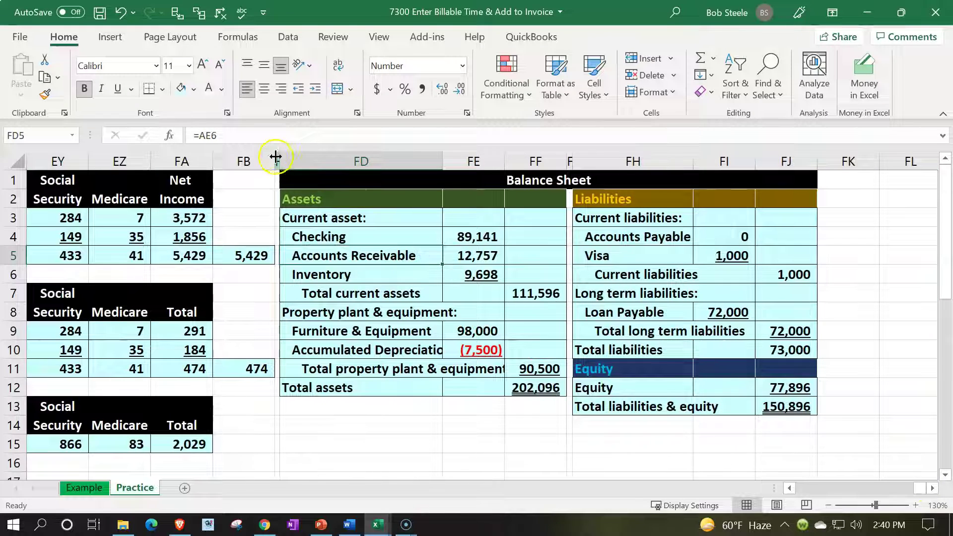
drag(278, 158, 853, 187)
Step: Insert blank columns before the balance sheet and clear their formatting
right_click(417, 287)
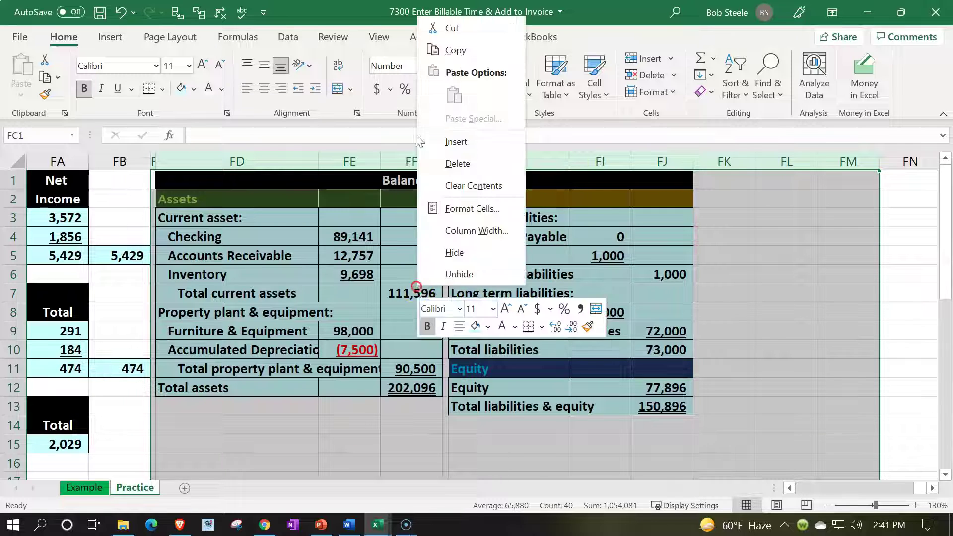
click(442, 145)
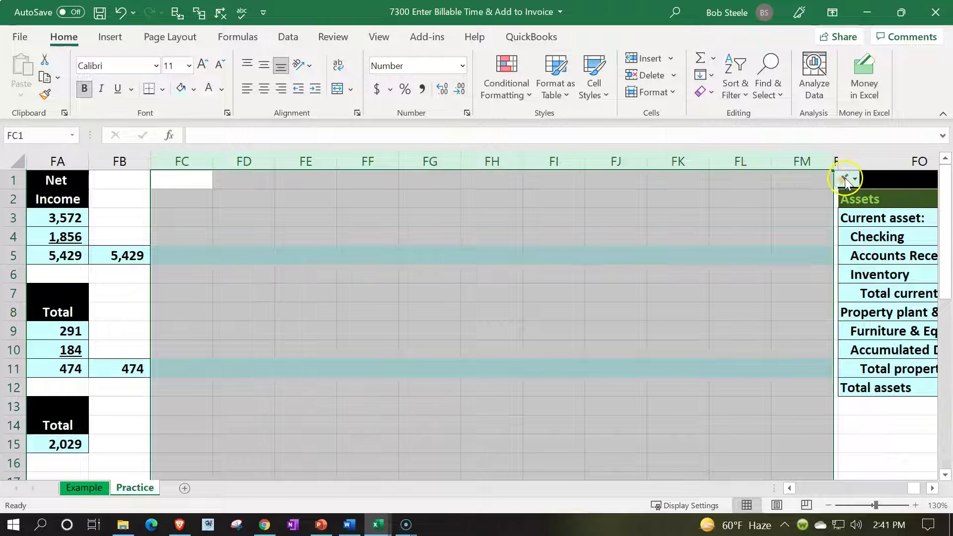
click(852, 179)
click(855, 233)
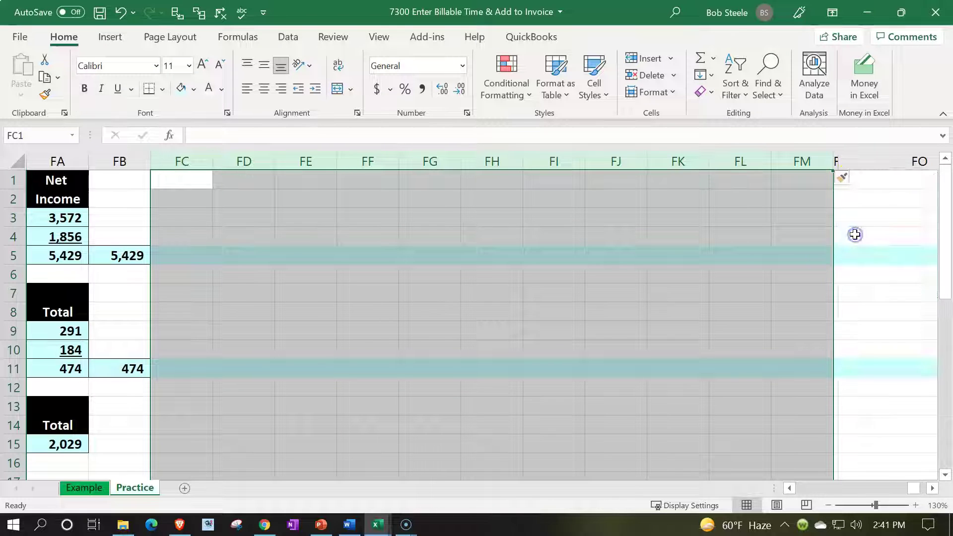
Step: Format FC:FM as bold Currency with no symbol, 0 decimals and red parenthesized negatives
right_click(212, 323)
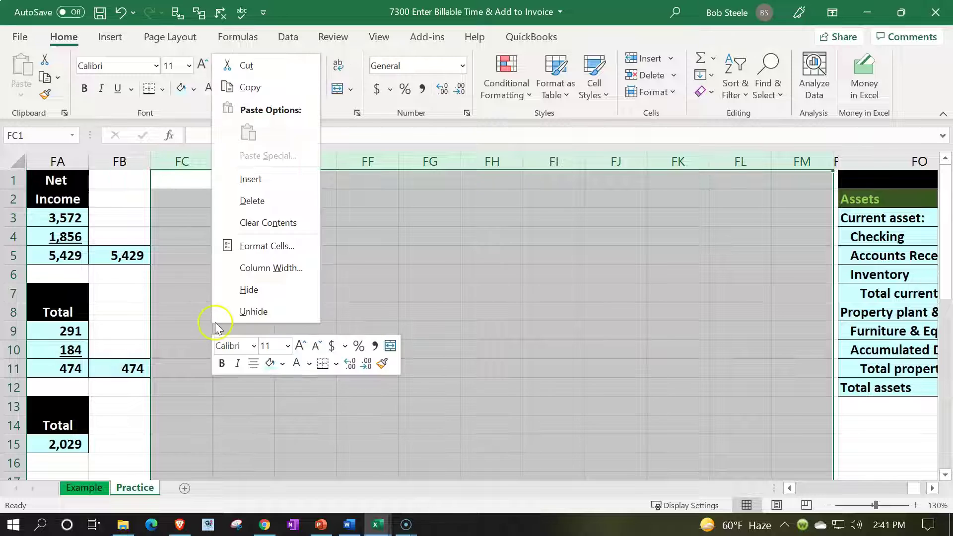
click(239, 247)
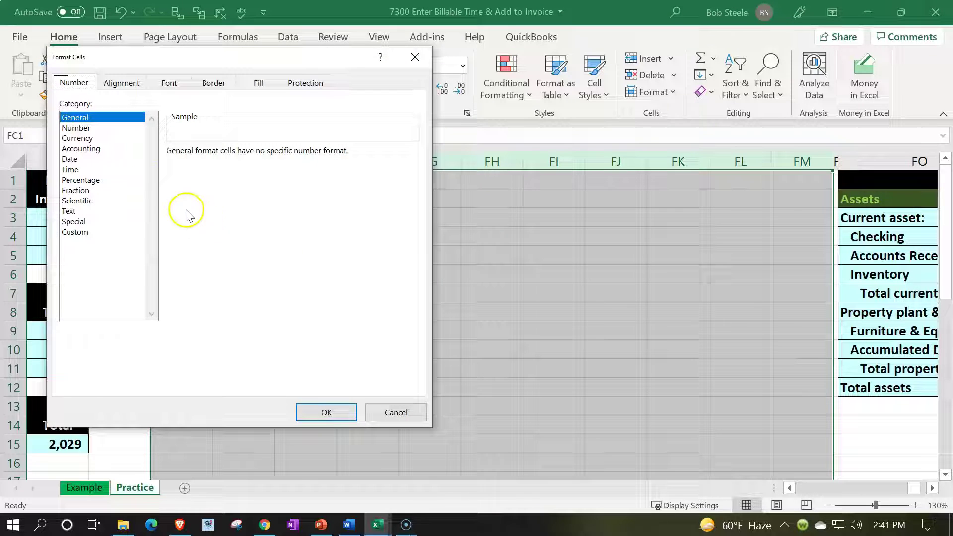
click(81, 140)
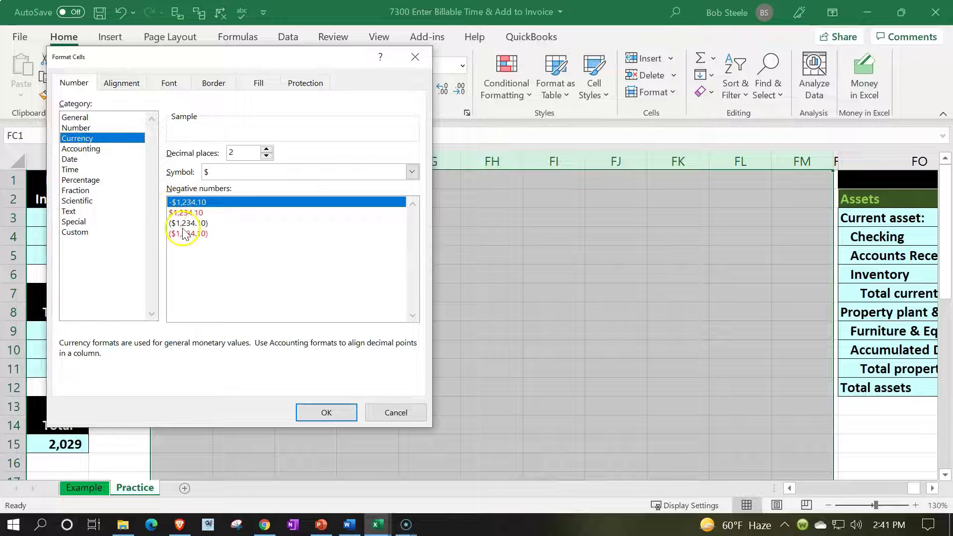
click(187, 233)
click(262, 173)
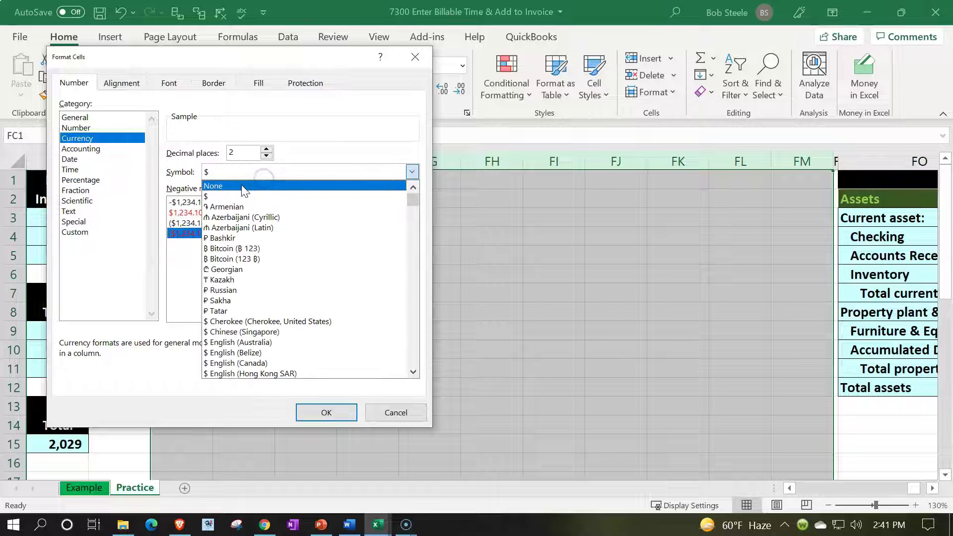
click(242, 187)
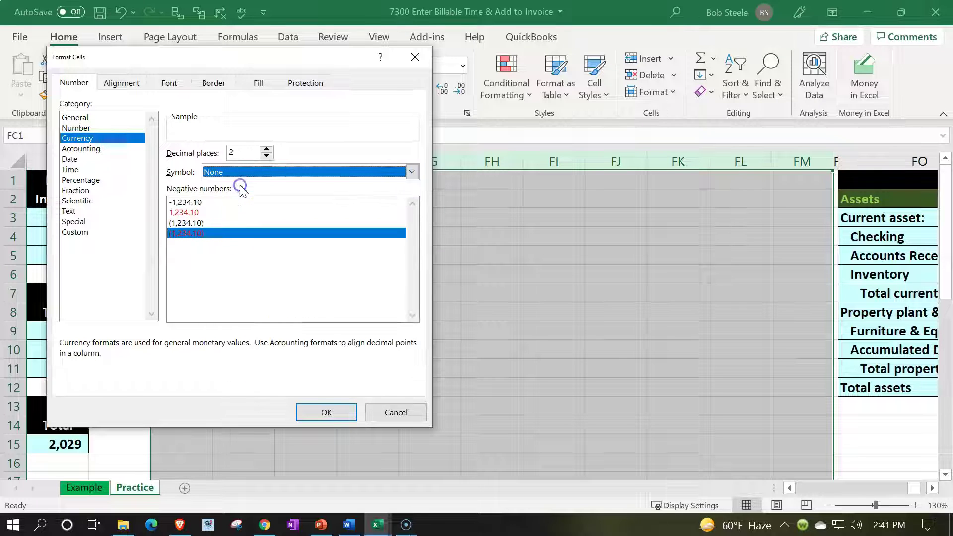
click(266, 155)
click(267, 155)
click(315, 410)
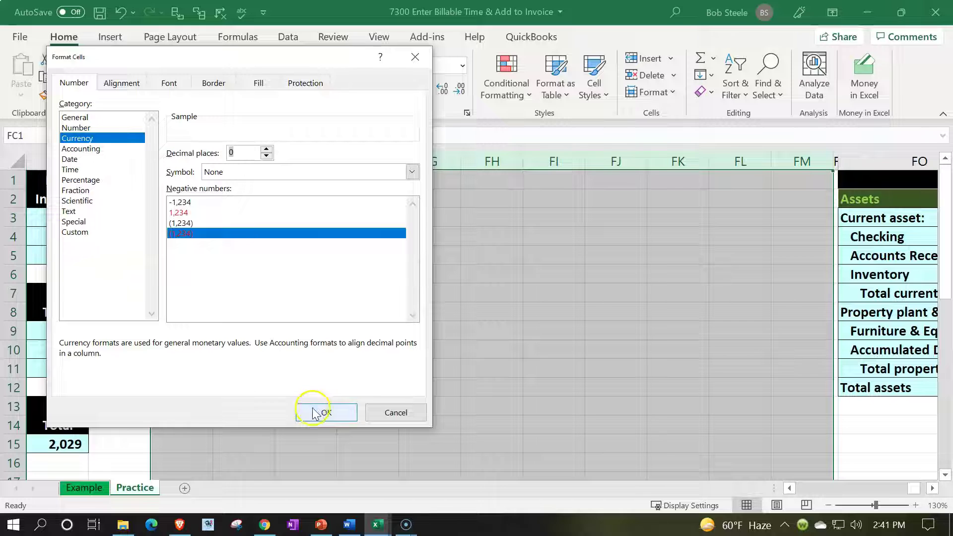
click(85, 89)
click(299, 291)
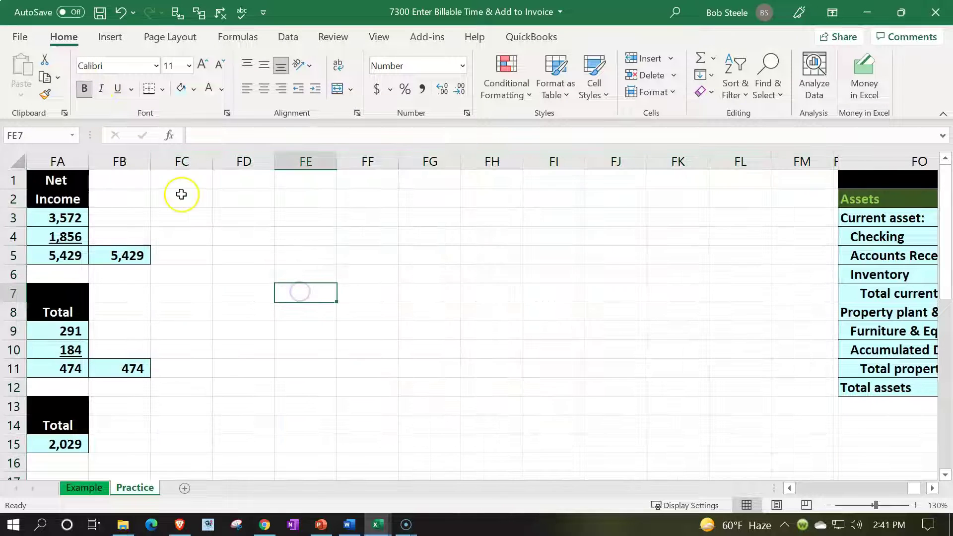
Step: Use Format Painter to give column FC the same narrow width as column FN
click(836, 163)
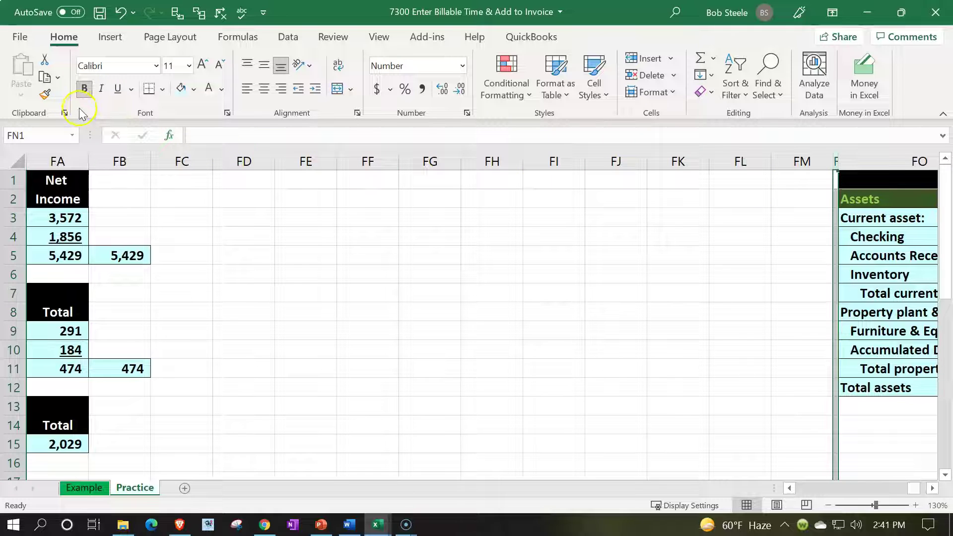
click(44, 94)
click(184, 161)
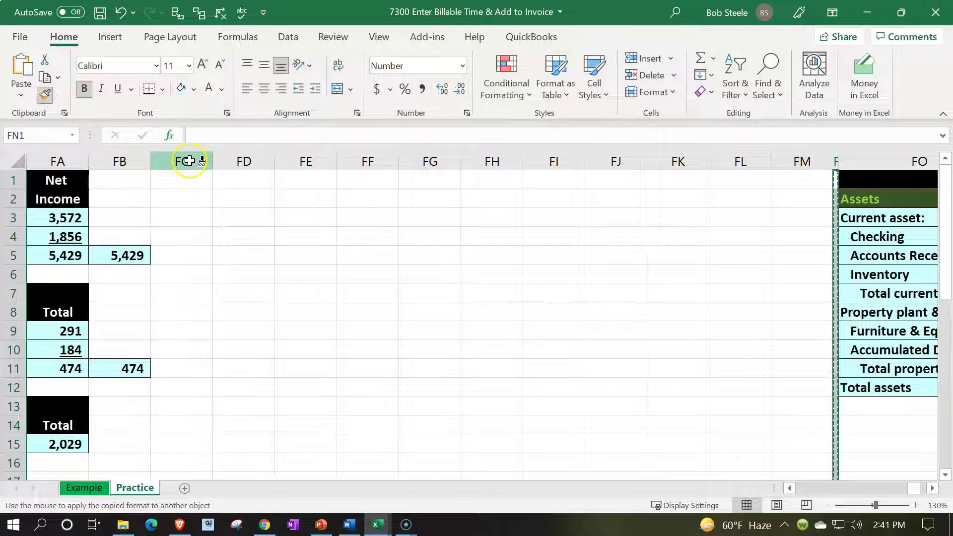
Step: Title FD1 'Time Sheet' and start entering the employee's first name in FD3
click(192, 188)
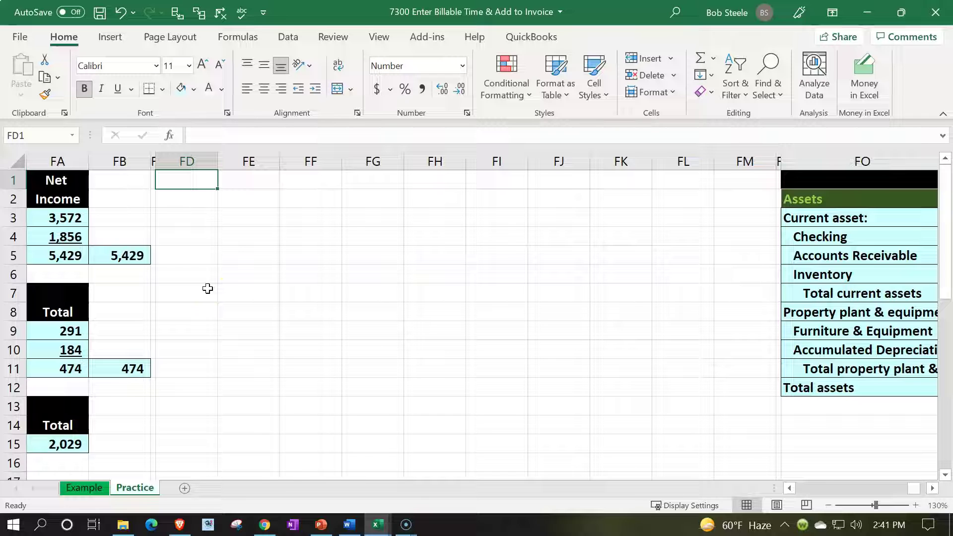
text(Time Sheet)
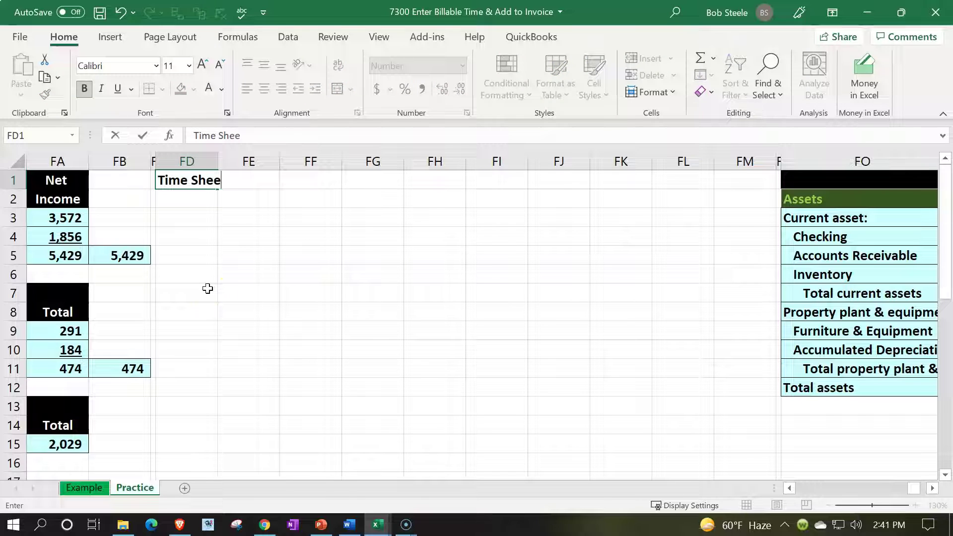
key(Return)
key(Return)
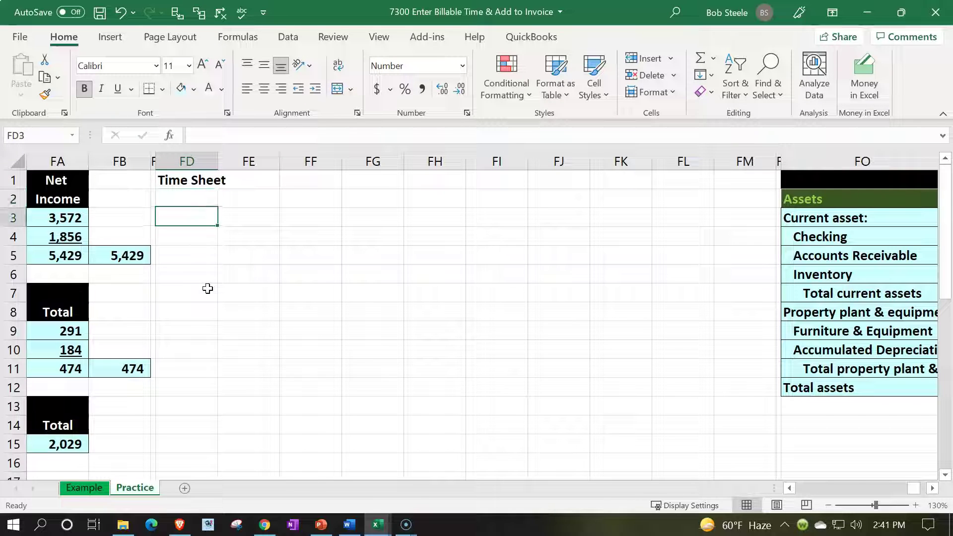
text(Erica)
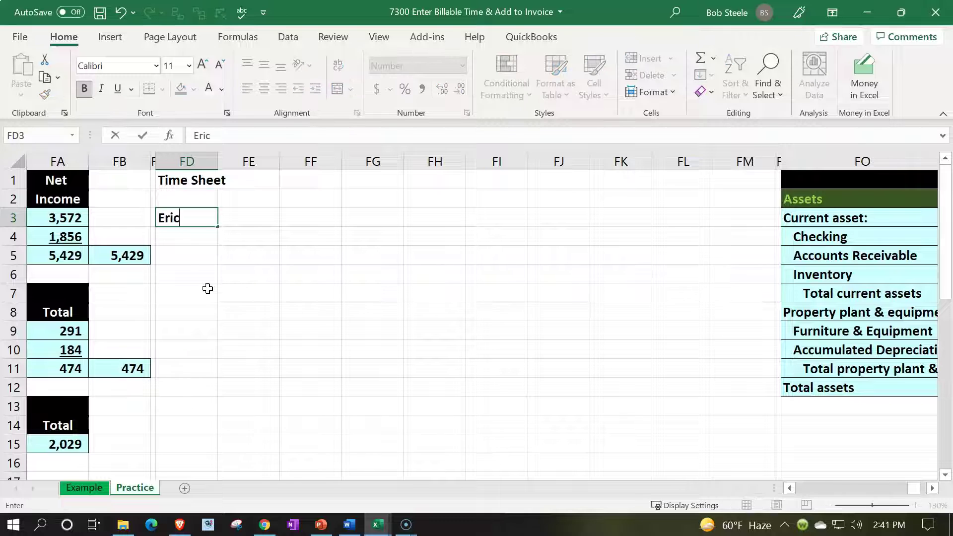
Step: Commit the employee's name in FD3, then enter 'Rate' in FE3 and 100 in FF3
key(Left)
key(Left)
key(Left)
key(Left)
key(Left)
key(Left)
key(Left)
key(Left)
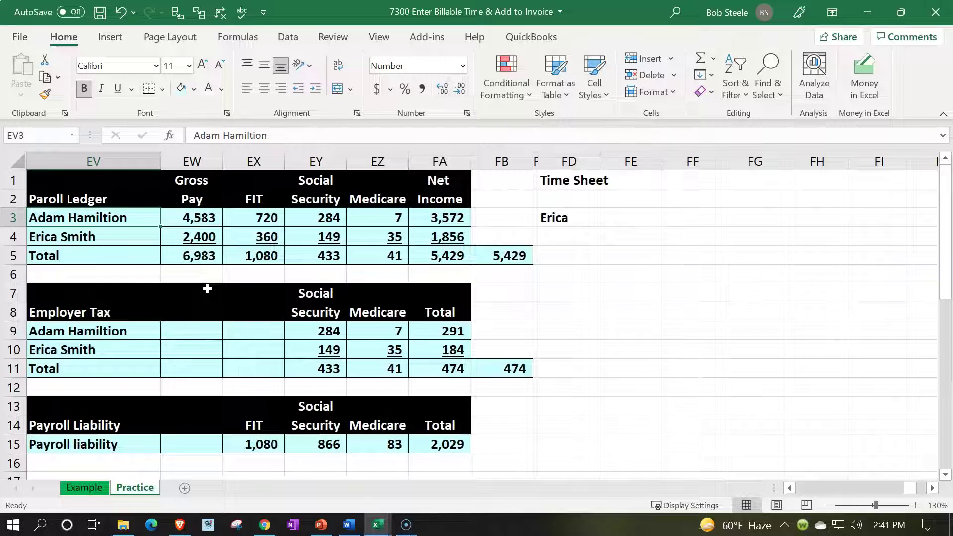
key(Left)
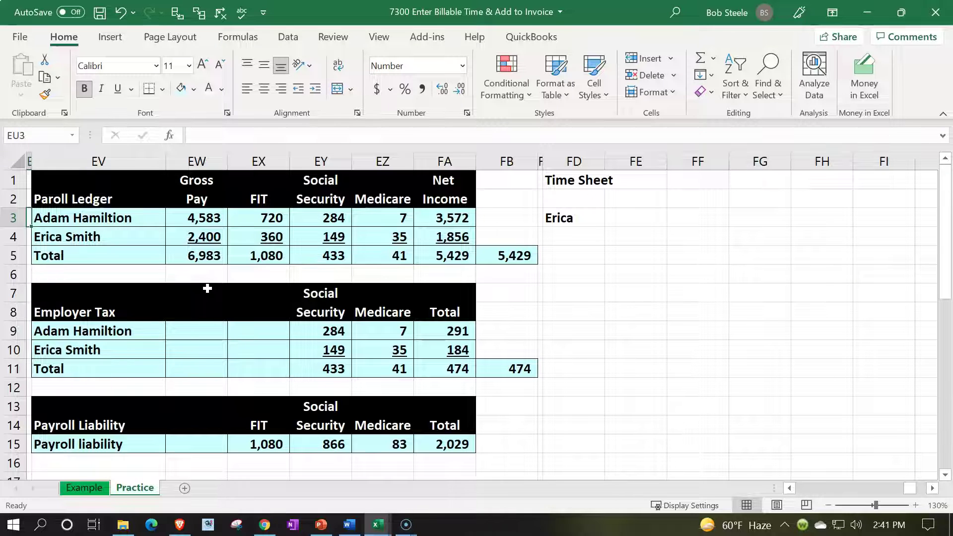
key(Right)
key(Right)
key(Right)
key(Right)
key(Right)
key(Right)
key(Right)
key(Right)
key(Right)
key(Right)
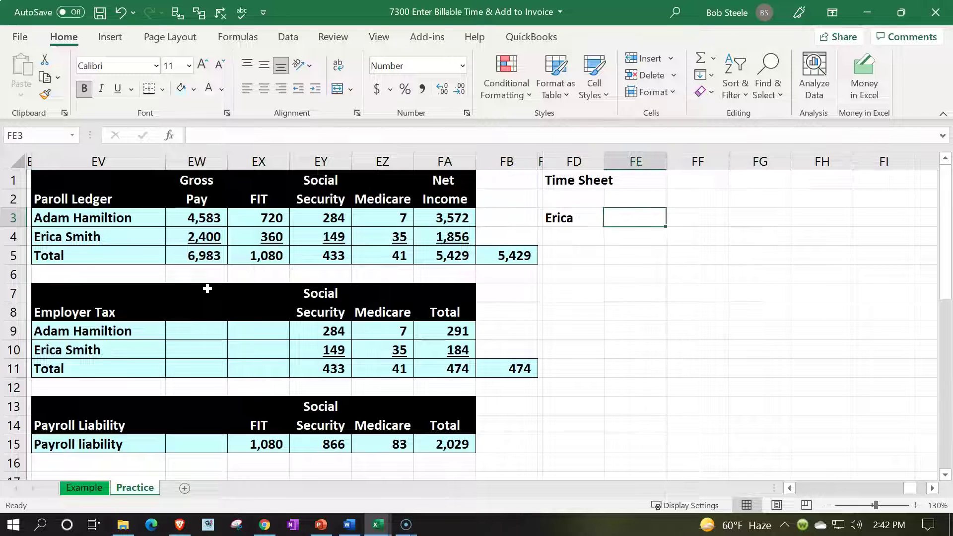
key(Right)
key(Right)
key(Right)
key(Right)
key(Right)
key(Right)
key(Right)
key(Right)
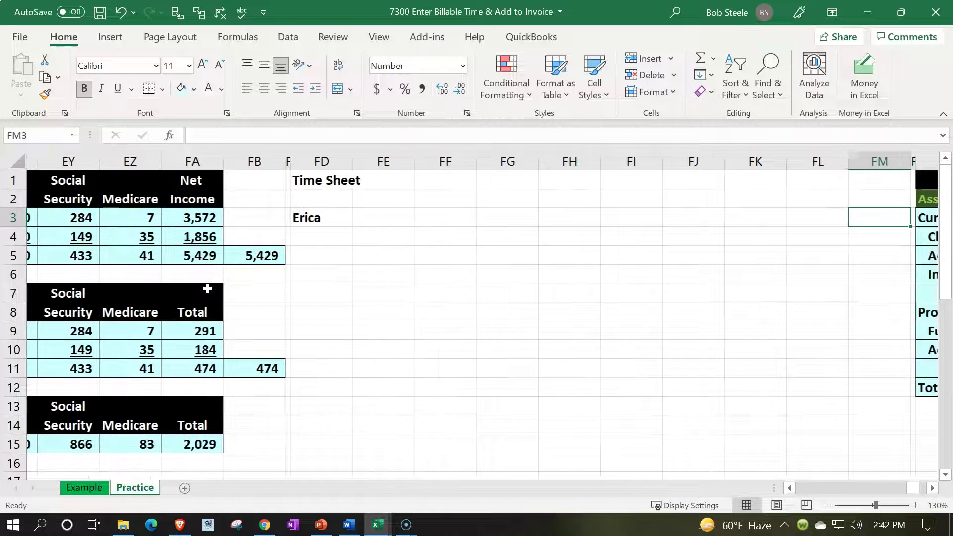
key(Right)
key(Left)
key(Left)
key(Left)
key(Left)
key(Left)
key(Left)
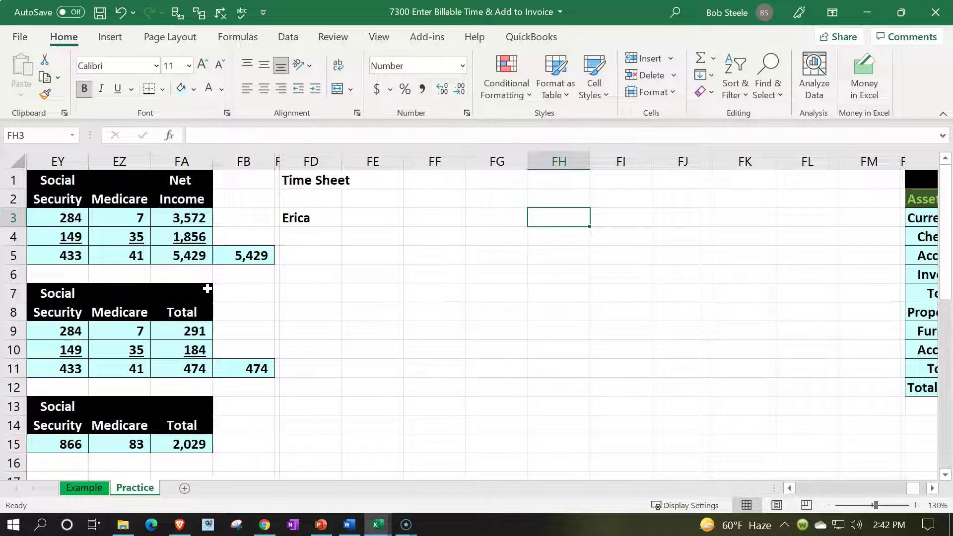
key(Left)
key(Left)
key(Left)
key(Left)
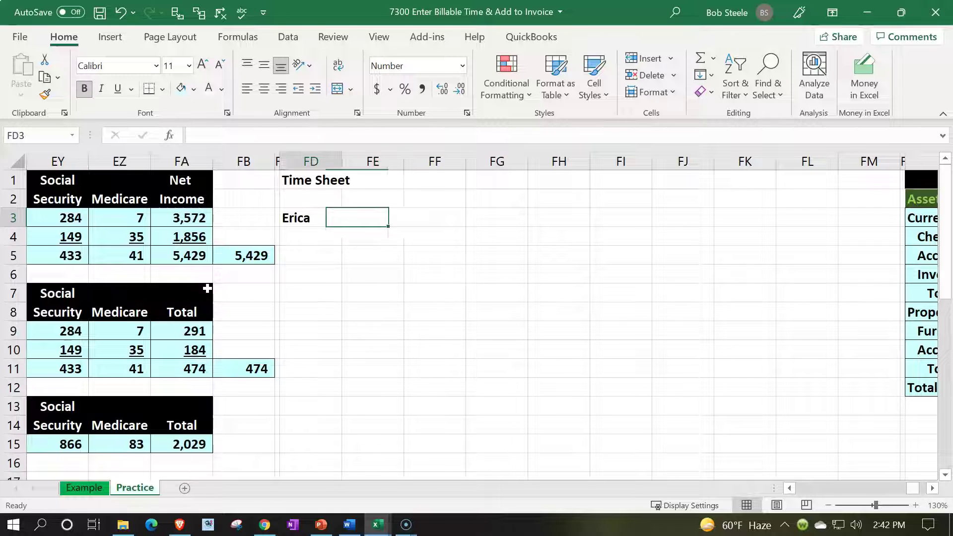
key(Right)
text(Rate)
key(Right)
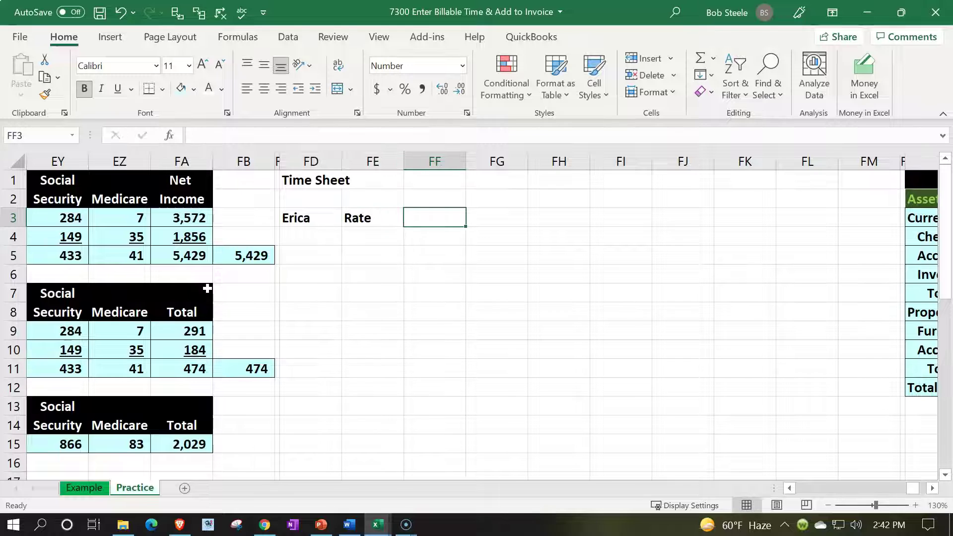
text(100)
key(Return)
key(Left)
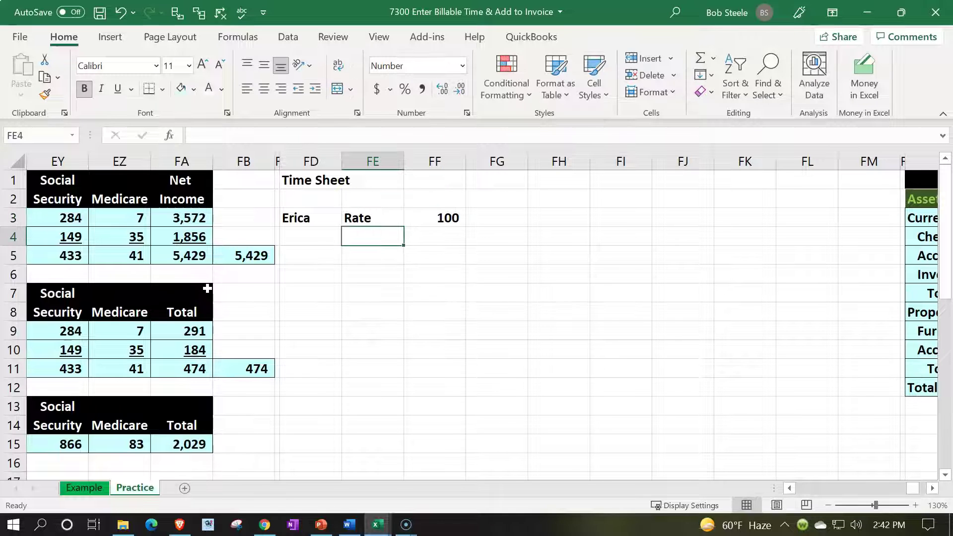
Step: Style the name, Rate and 100 cells FD3:FF3 with light green text on a black fill
drag(290, 219, 428, 224)
click(194, 90)
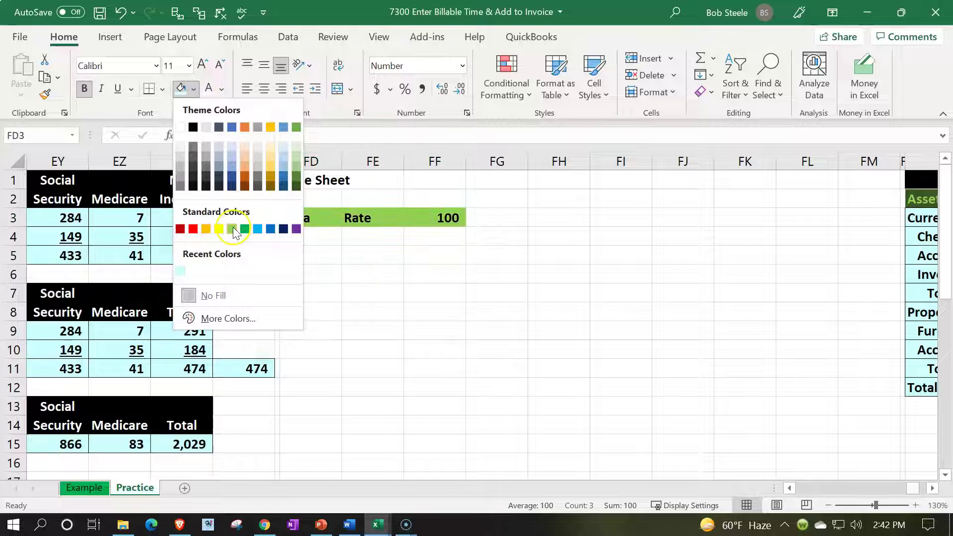
click(221, 89)
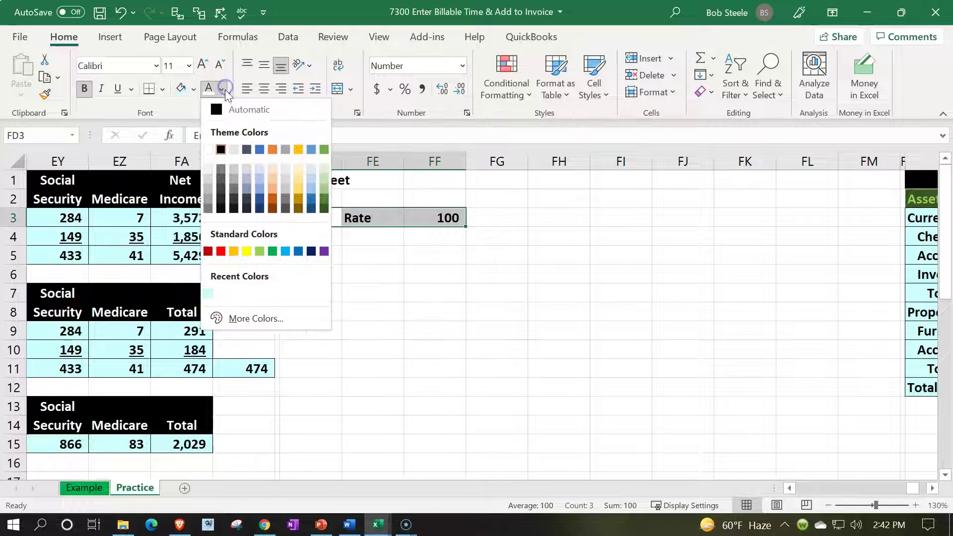
click(260, 251)
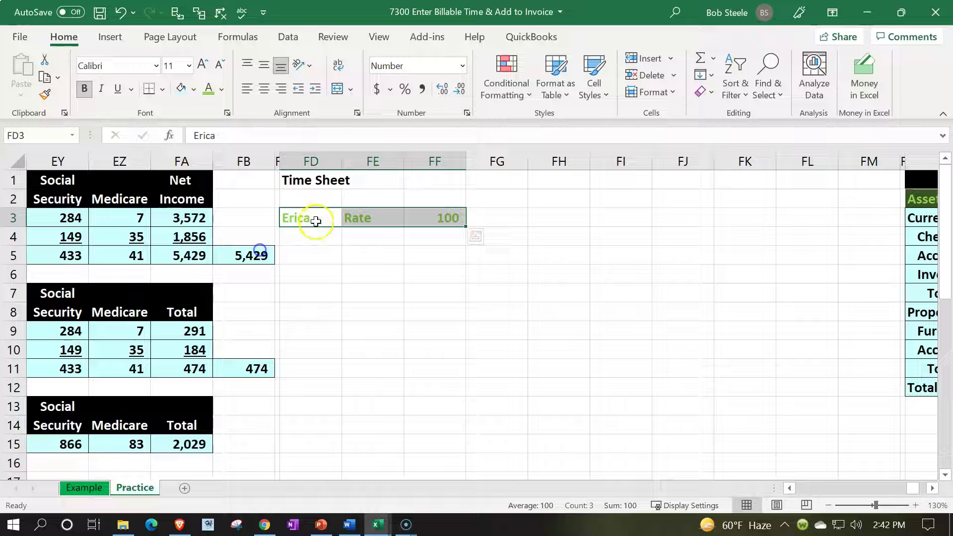
click(193, 90)
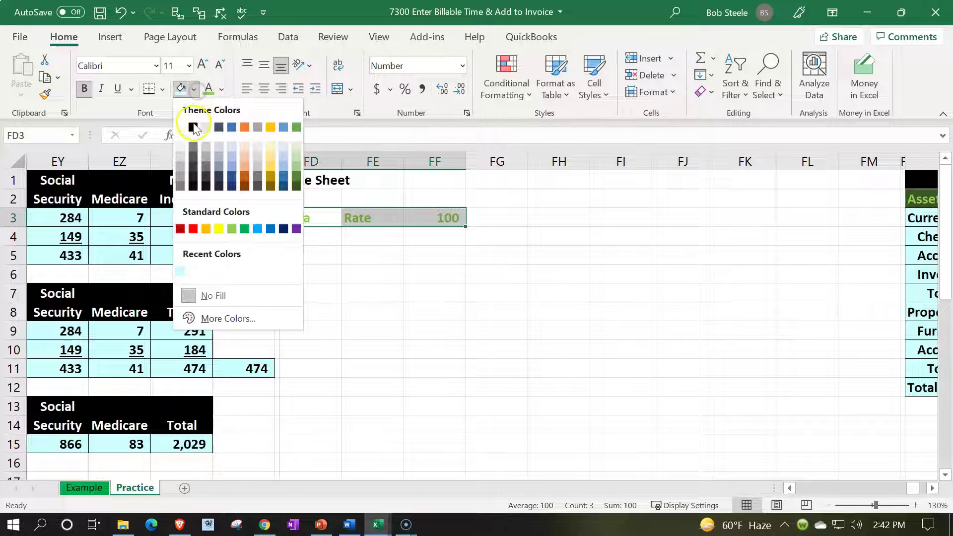
click(193, 123)
click(343, 253)
Step: Enter headers Client, M, T, W, TH, F, S, SU and Total across FD4:FL4
click(318, 239)
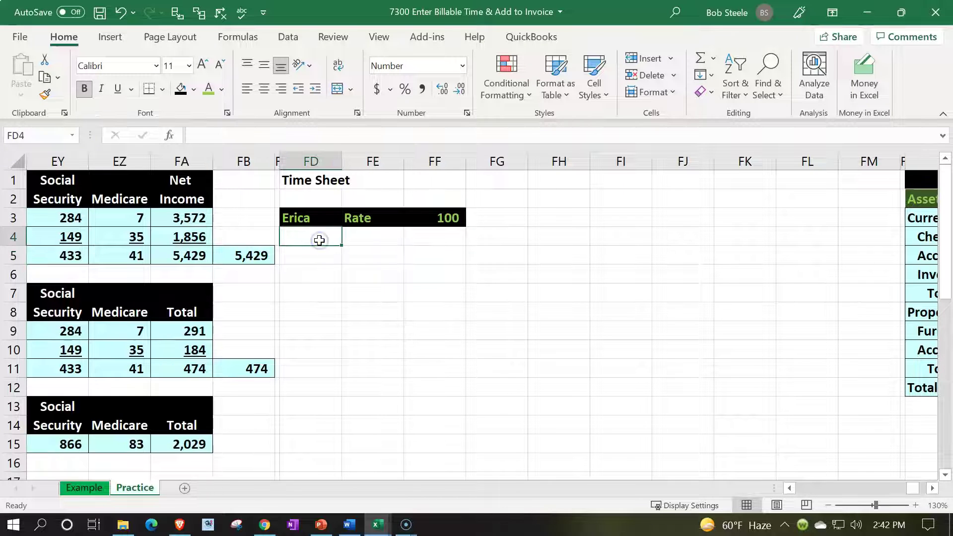
text(Client)
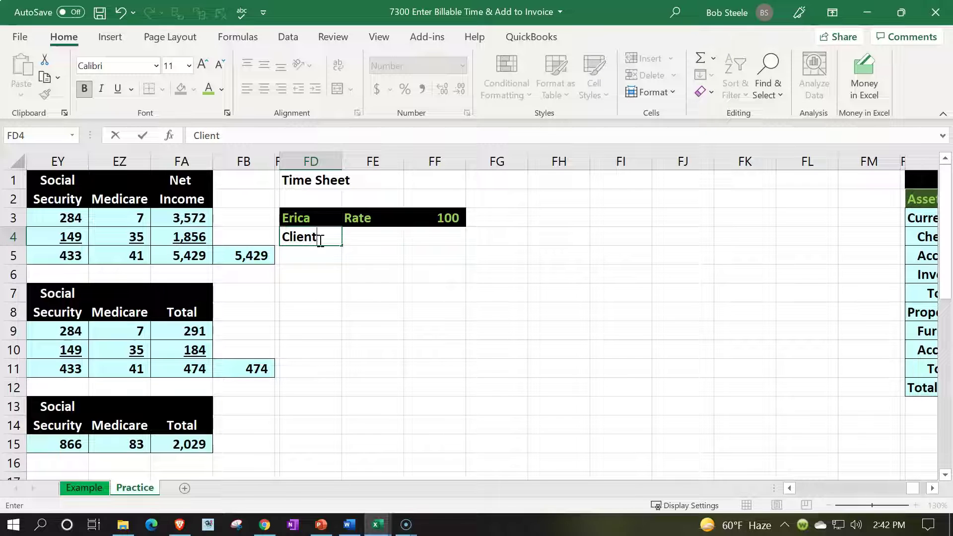
key(Tab)
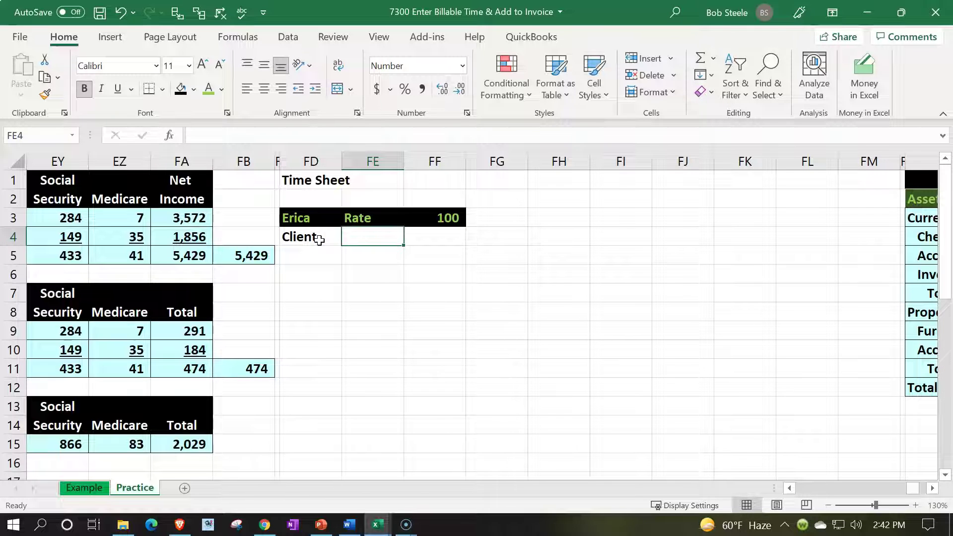
text(M)
key(Tab)
text(T)
key(Tab)
text(W)
key(Tab)
text(Th)
key(BackSpace)
text(H)
key(Tab)
text(F)
key(Tab)
text(S)
key(Tab)
text(SU)
key(Tab)
text(Total)
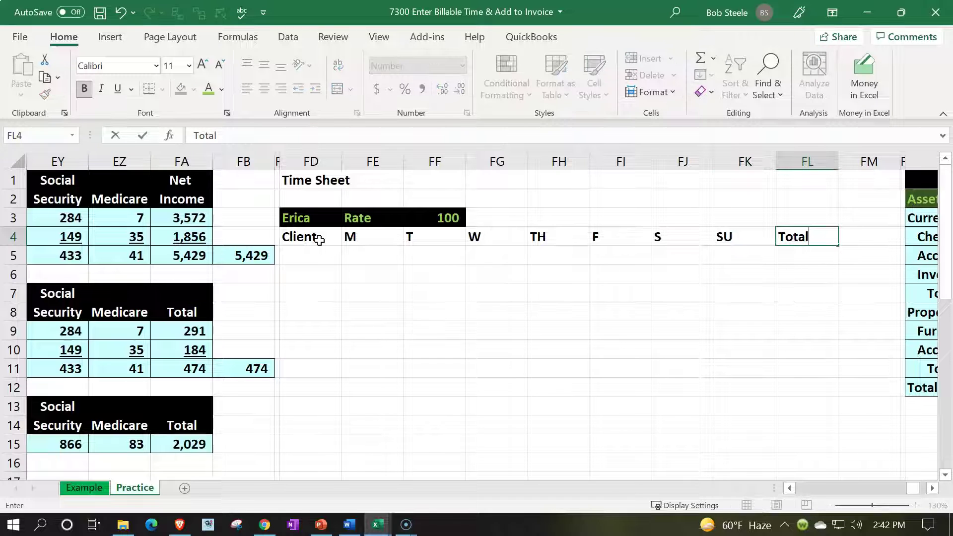
key(Return)
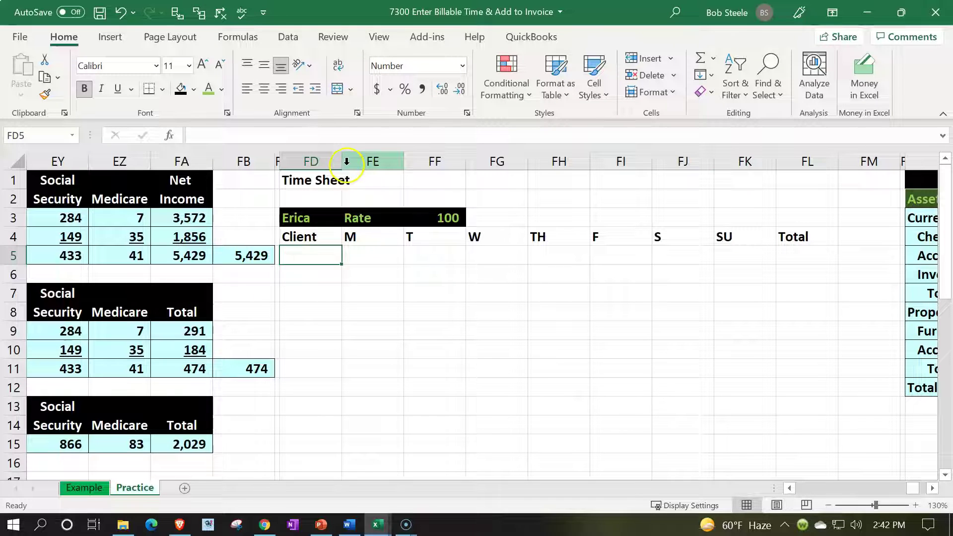
Step: Widen column FD and make the Time Sheet title row white text on black
drag(342, 163, 828, 182)
click(358, 181)
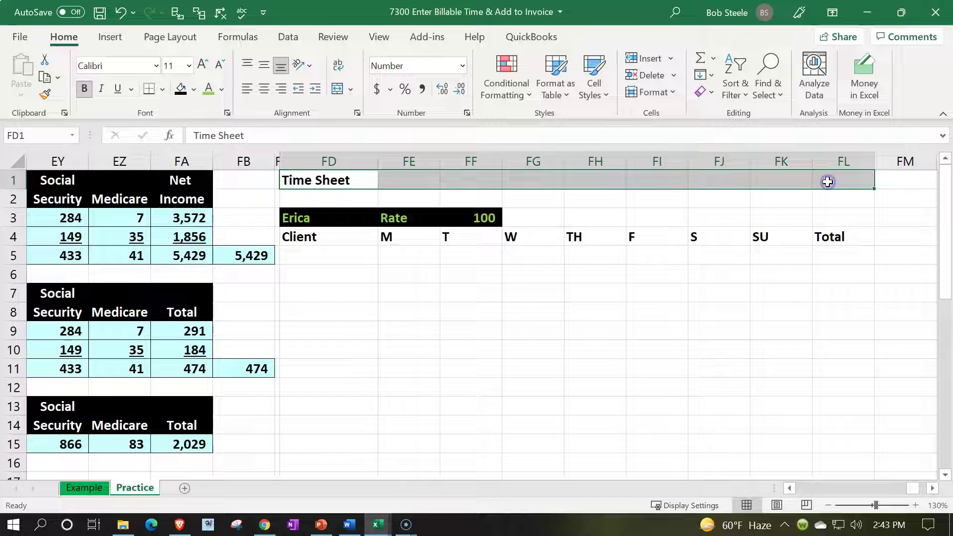
click(181, 89)
click(222, 89)
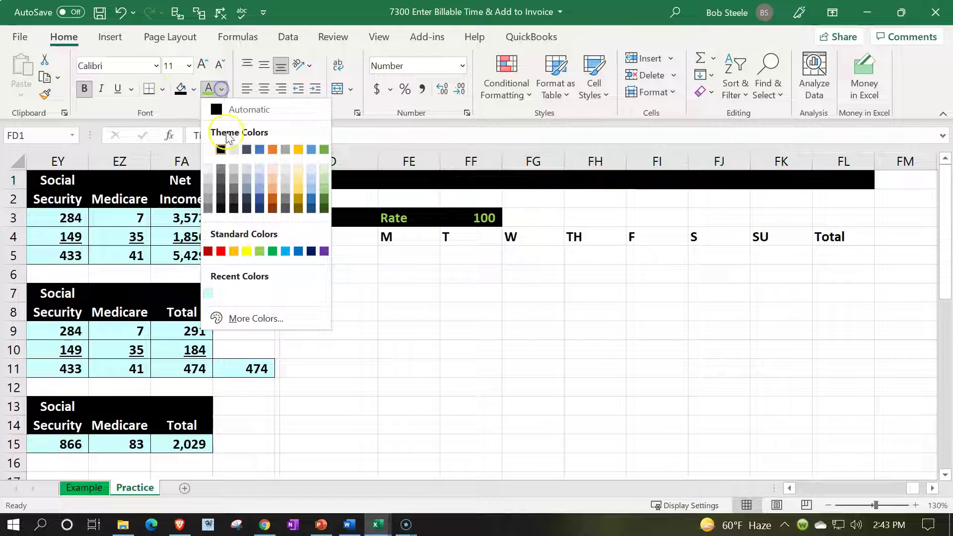
click(209, 151)
Step: Centre the M–Total headers in FE4:FL4 and make them and the Client header white on black
drag(380, 241, 830, 238)
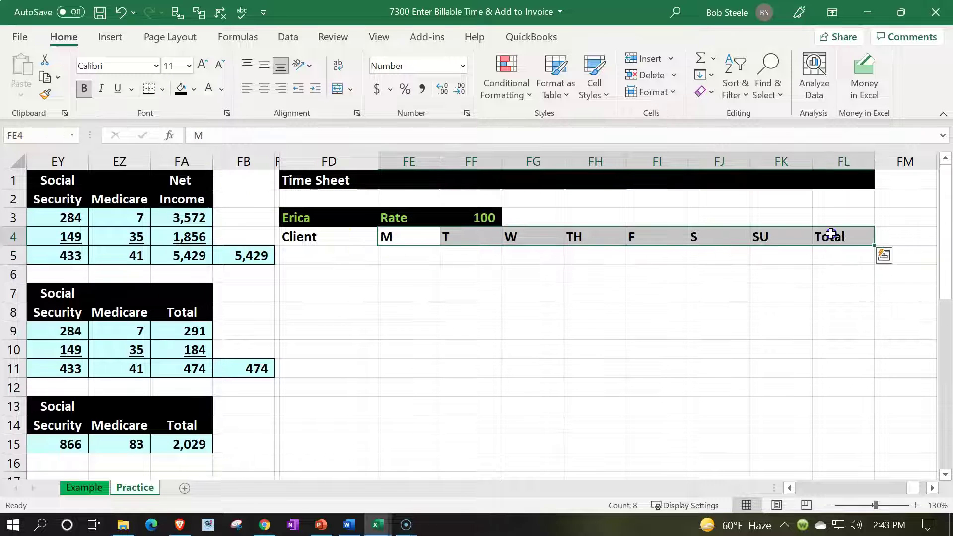
click(264, 88)
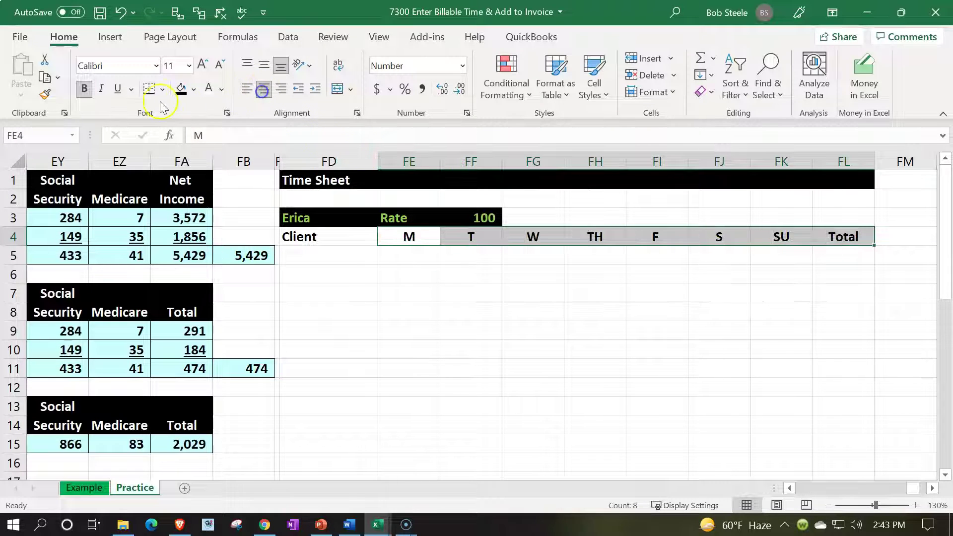
click(180, 89)
click(209, 89)
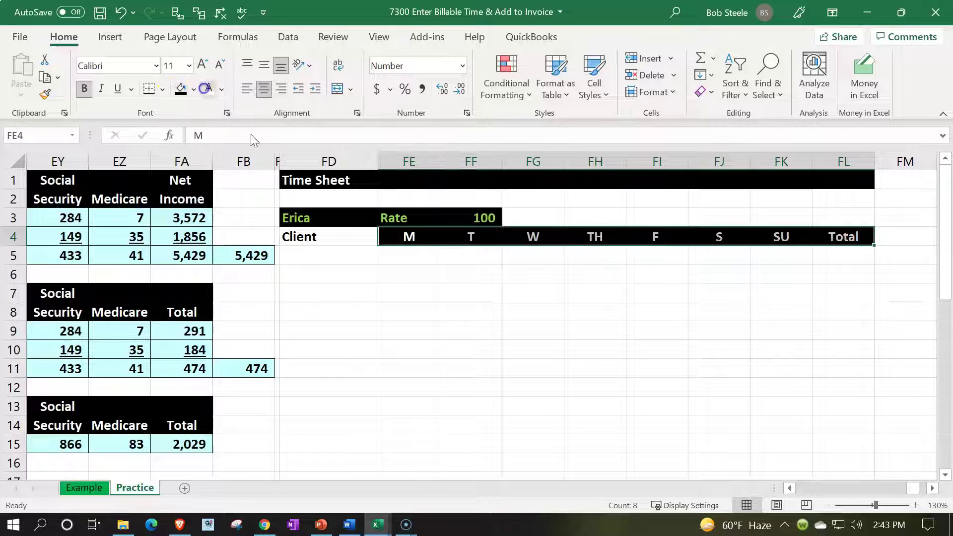
click(343, 238)
click(180, 89)
click(208, 89)
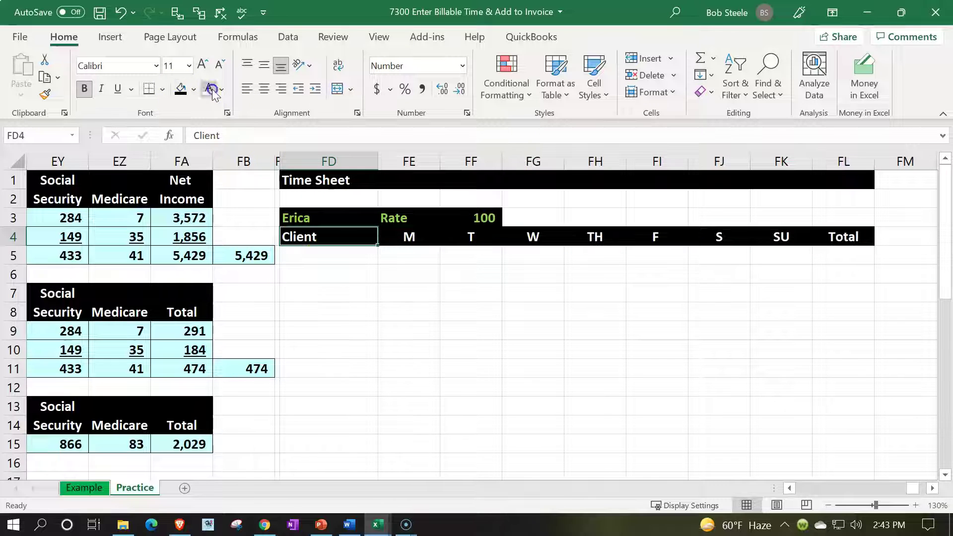
click(321, 258)
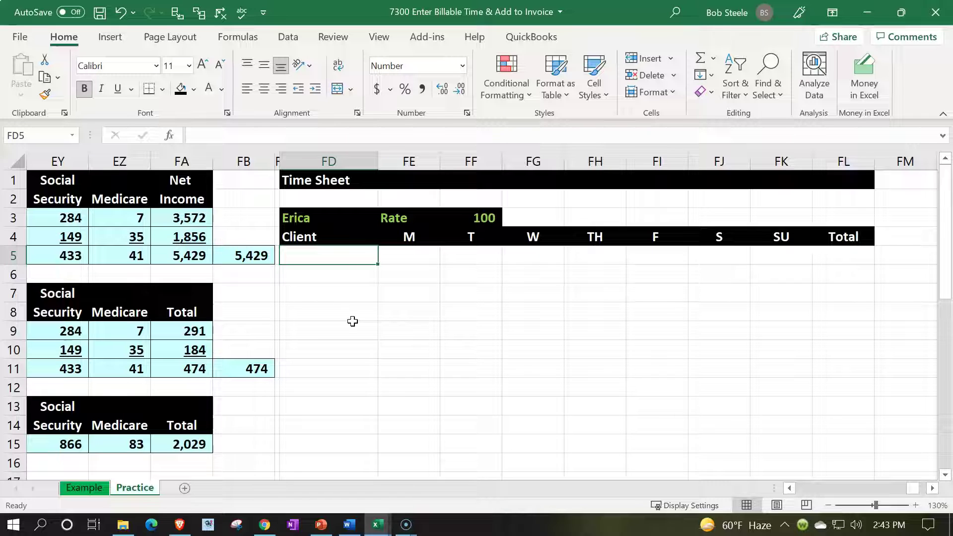
Step: Add client Jones Guitars in FD5 with 8 hours on Friday
text(Jones )
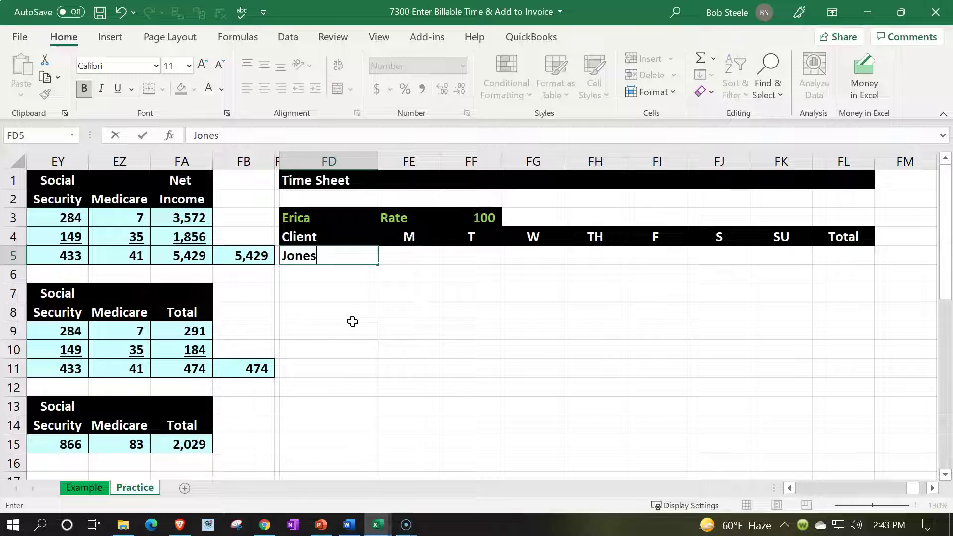
text(Guiters)
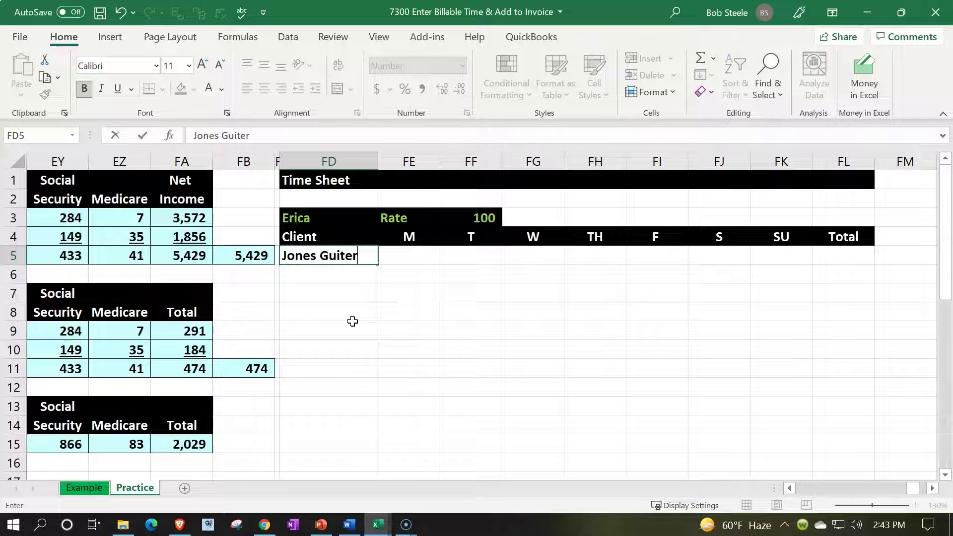
key(Tab)
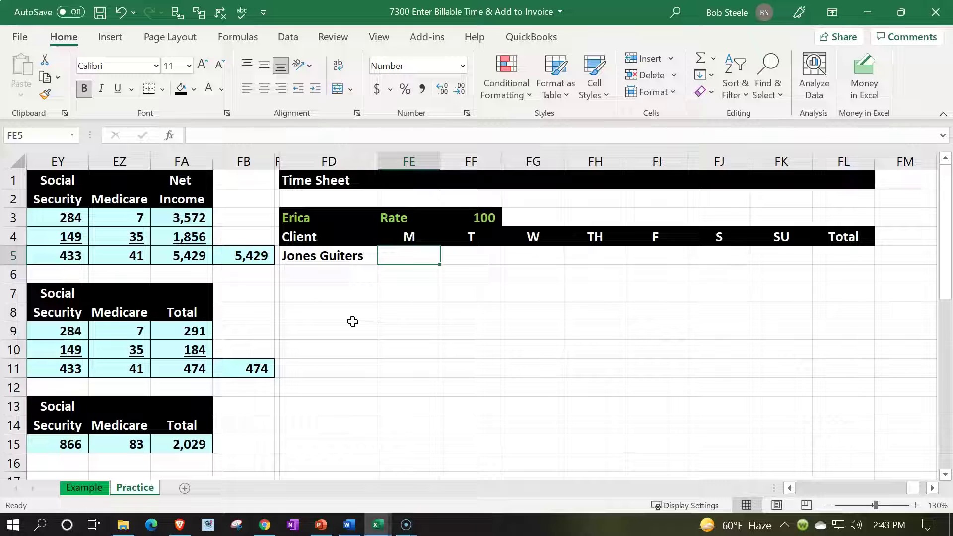
click(457, 217)
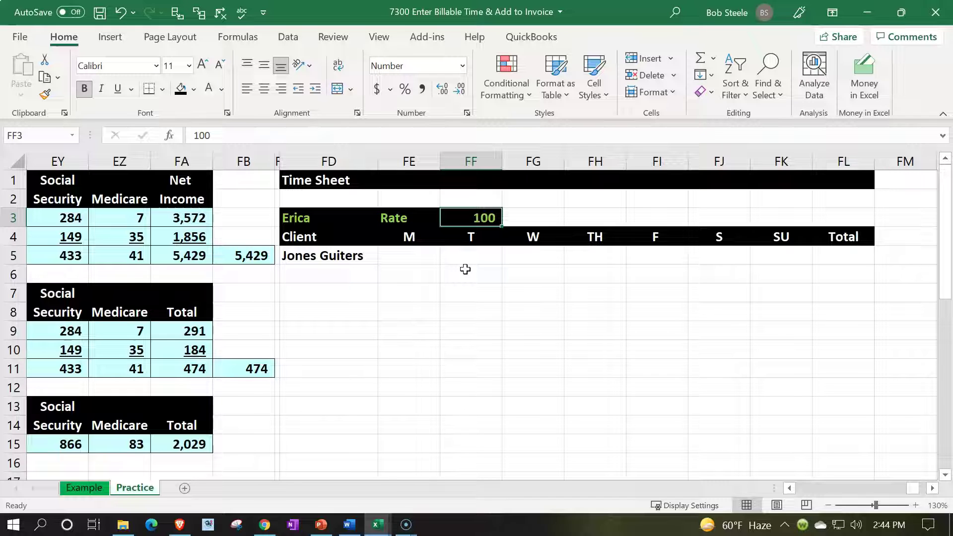
key(Down)
key(Down)
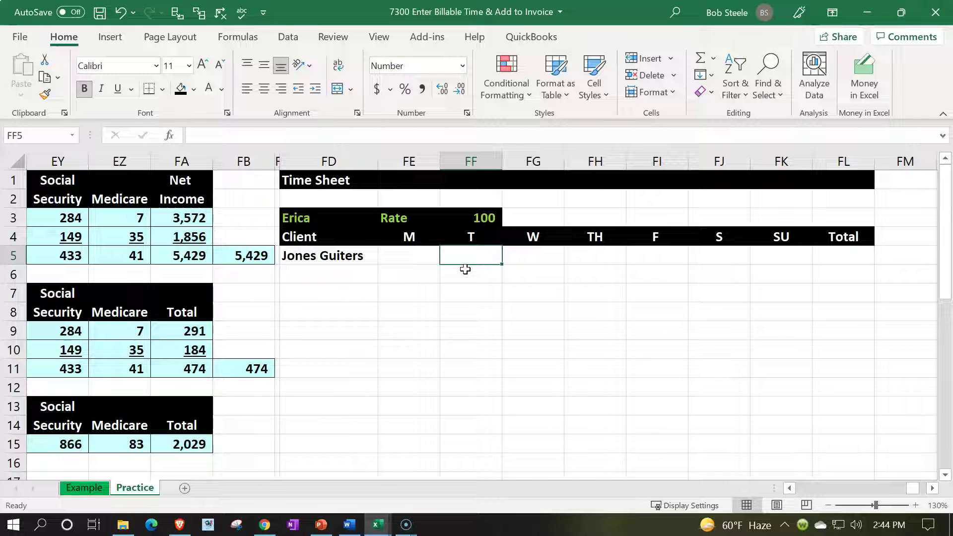
key(Right)
key(Right)
key(Right)
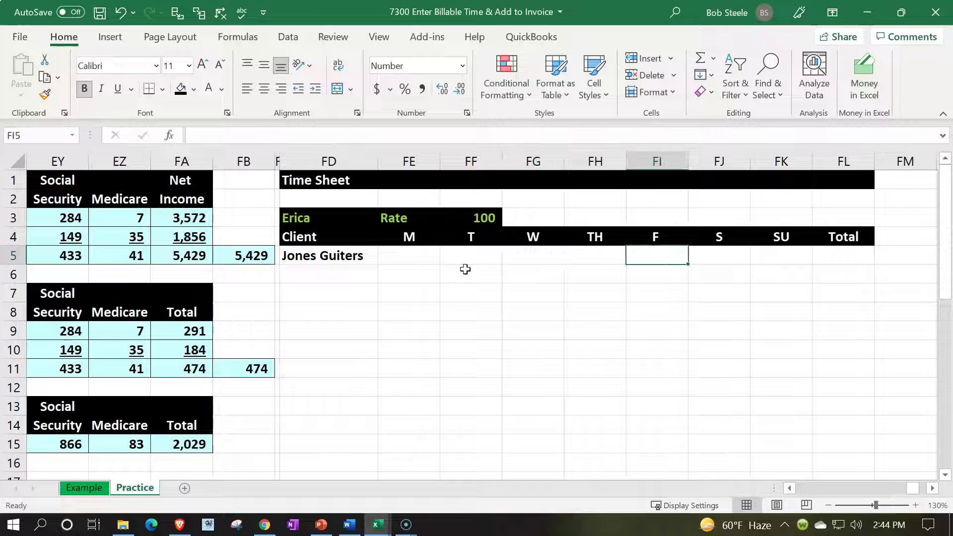
text(8)
key(Return)
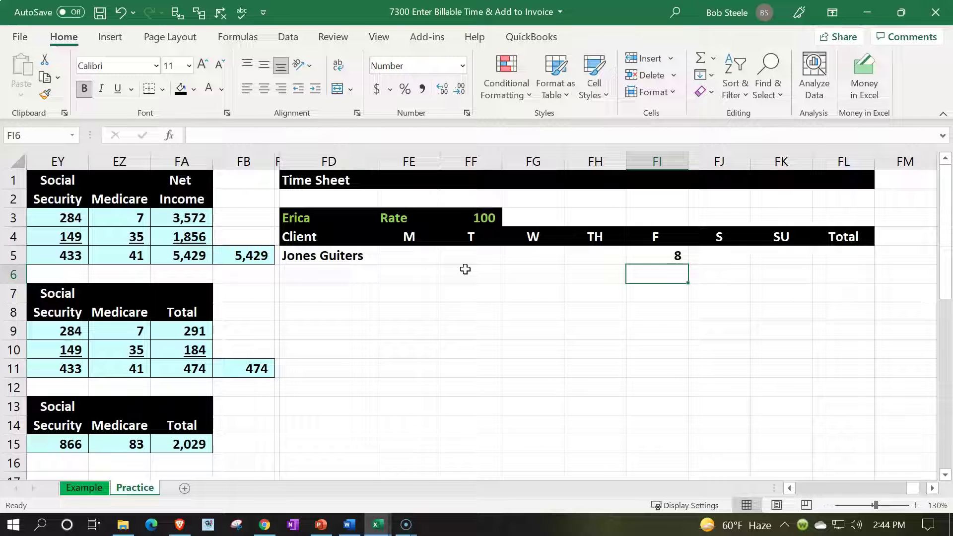
key(Left)
key(Left)
key(Left)
key(Left)
key(Left)
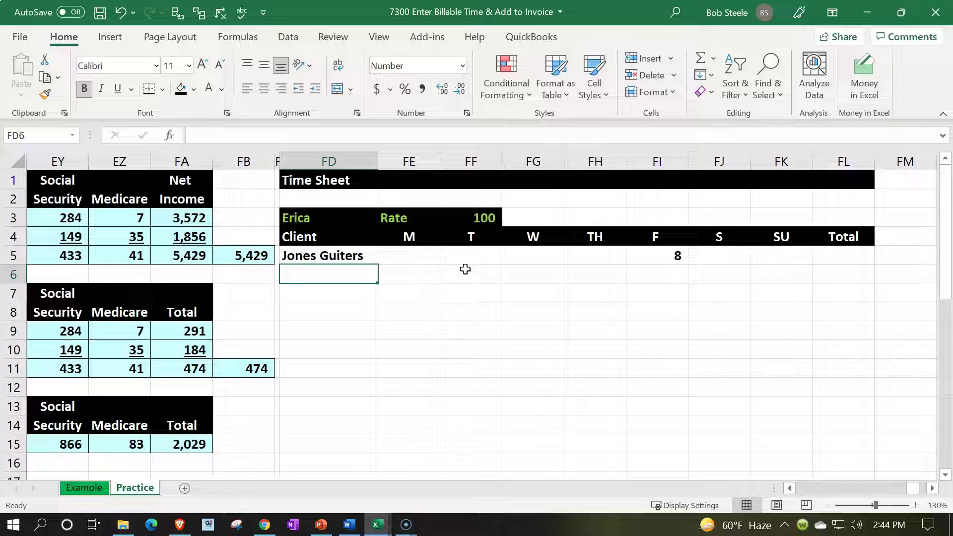
Step: Add Smith Guitars with 8 Saturday hours and correct the spelling of Jones Guitars
text(Smith Guiter)
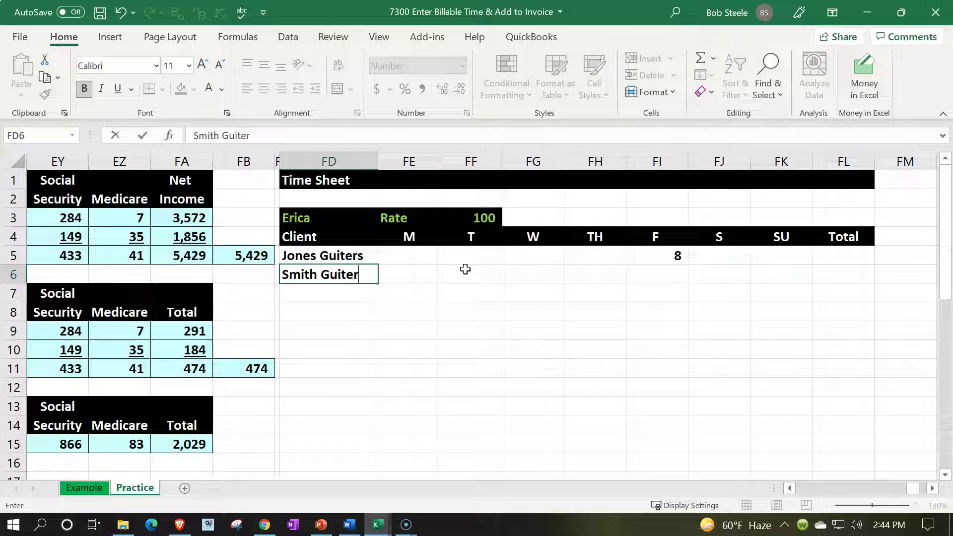
key(BackSpace)
key(BackSpace)
text(ars)
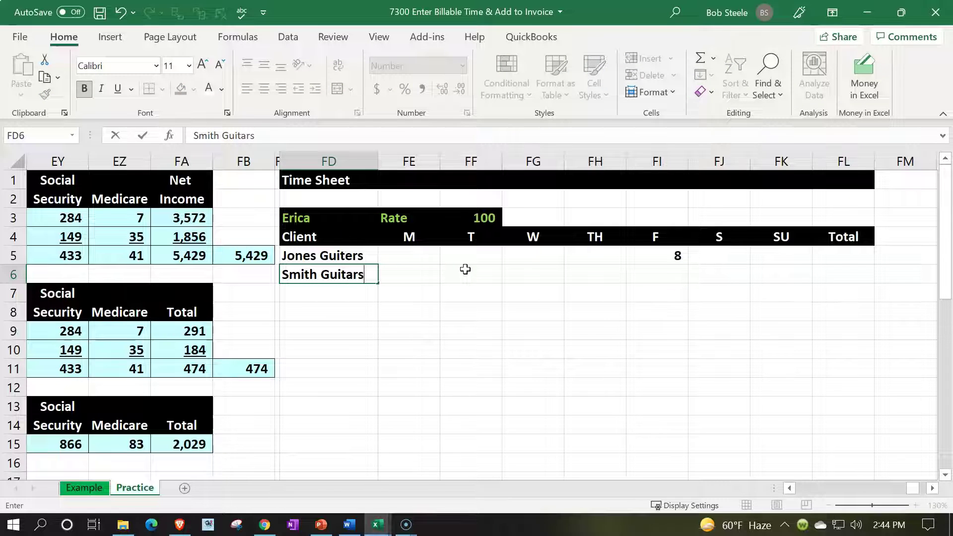
double_click(353, 255)
key(BackSpace)
text(a)
click(357, 275)
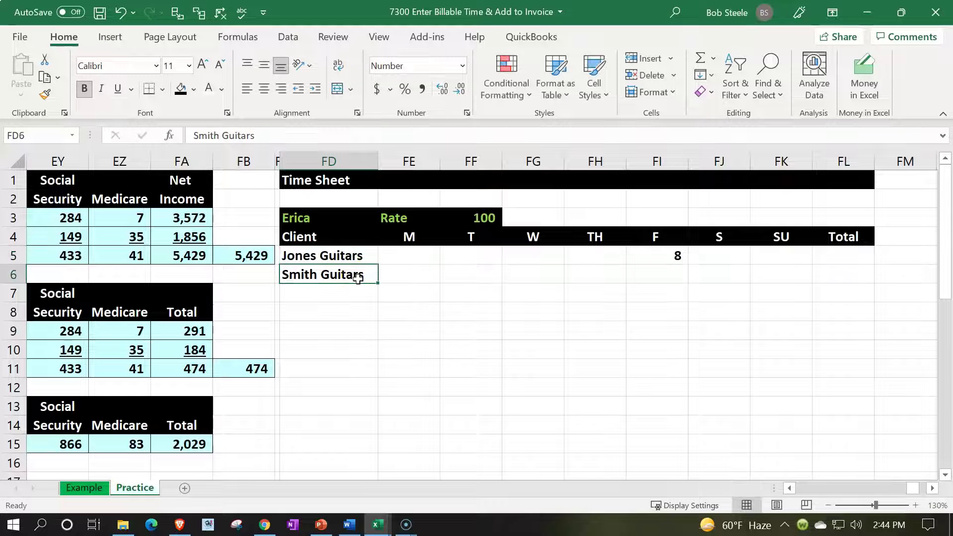
key(Right)
key(Right)
key(Right)
key(Right)
key(Right)
key(Right)
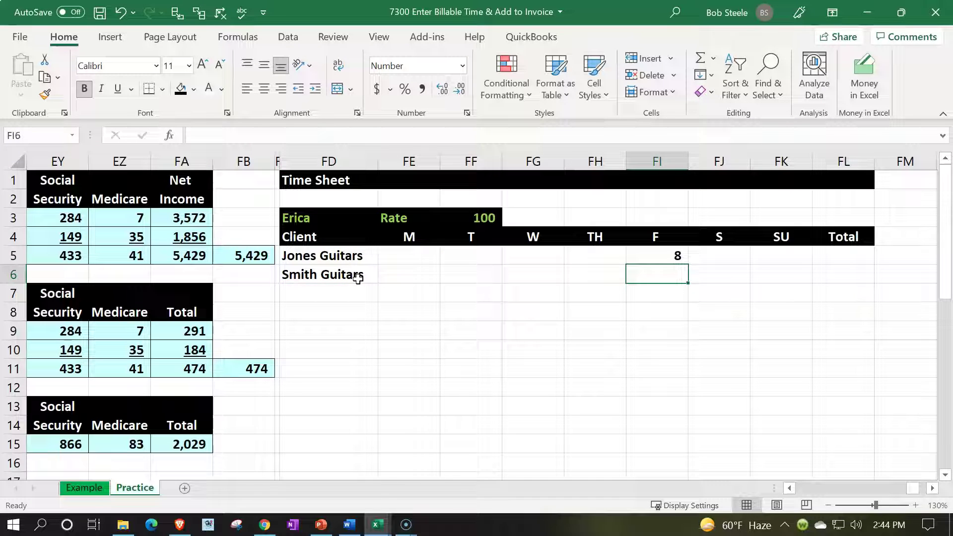
text(8)
key(Return)
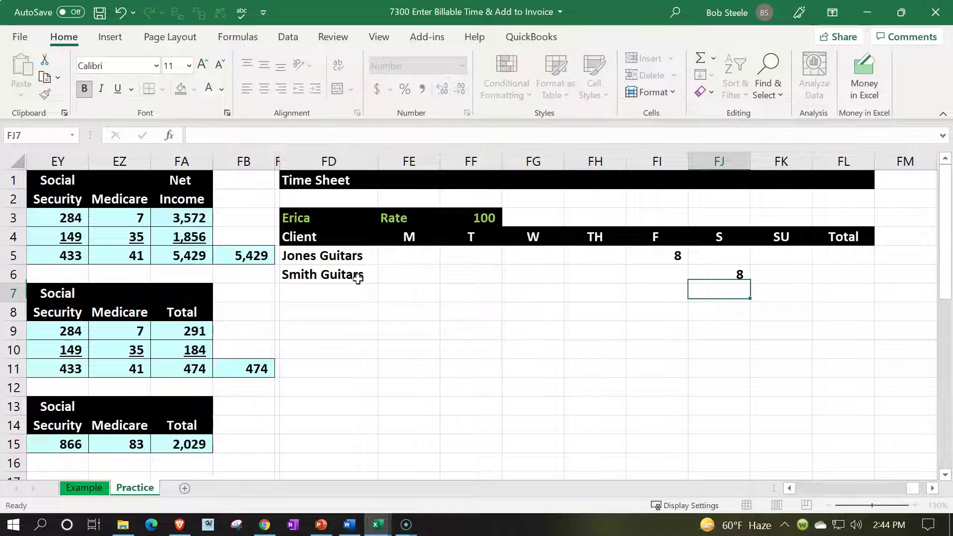
Step: Relabel the Saturday header from S to SA
click(740, 237)
double_click(737, 238)
text(A)
key(Return)
Step: Total Jones Guitars' and Smith Guitars' weekly hours with =SUM(FE5:FK5) in FL5 and =SUM(FE6:FK6) in FL6
key(Right)
key(Right)
text(=sum()
key(Left)
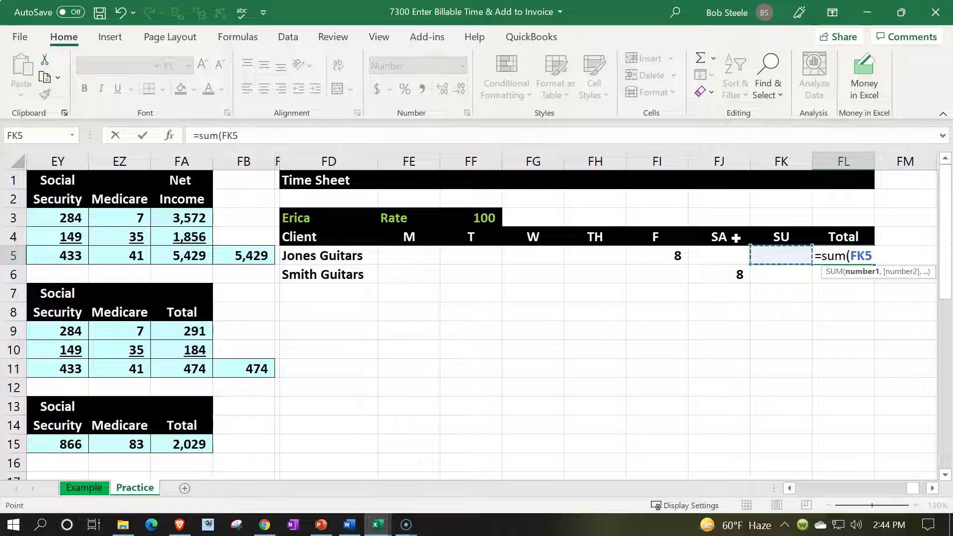
key(shift+Left)
key(shift+Left)
key(shift+Left)
key(shift+Left)
key(shift+Left)
key(shift+Left)
key(Return)
text(+suM()
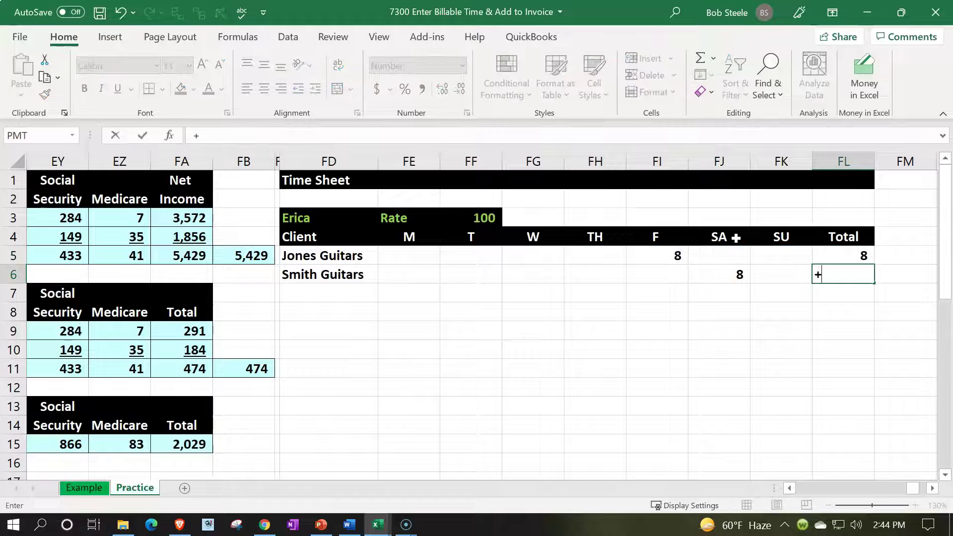
key(Left)
key(shift+Left)
key(shift+Left)
key(shift+Left)
key(shift+Left)
key(shift+Left)
key(shift+Left)
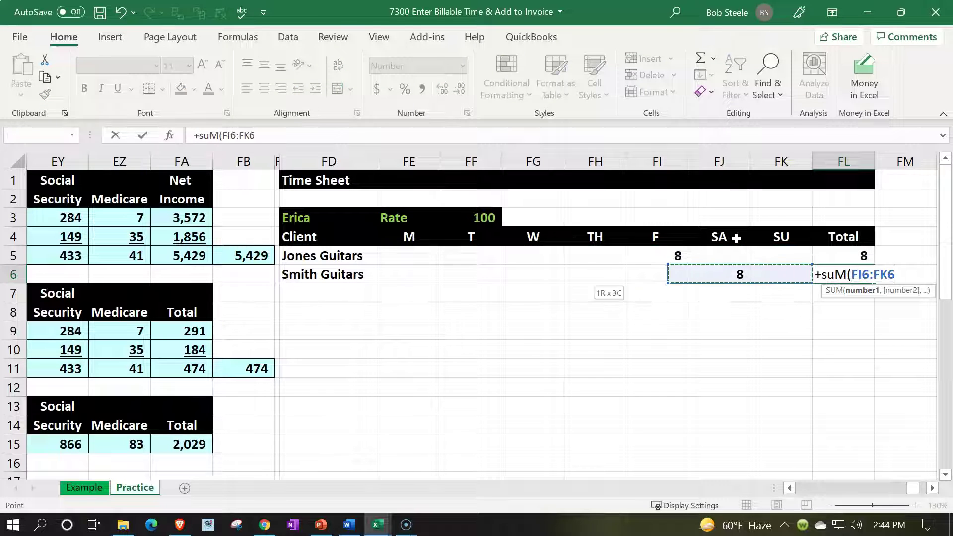
key(Return)
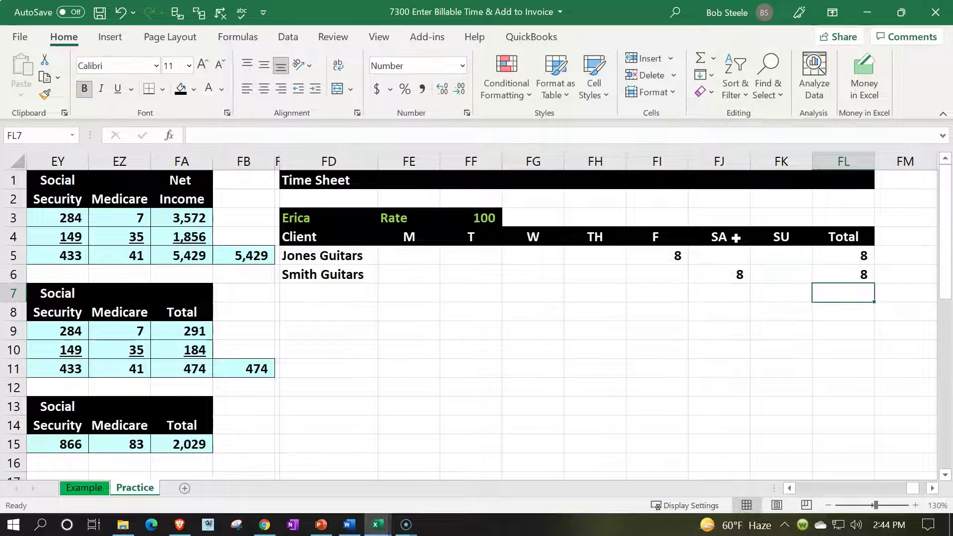
Step: Add a 'Total' row in FD7 with =SUM(FE5:FE6) filled right to FL7
key(Left)
key(Left)
key(Left)
key(Left)
key(Left)
key(Left)
key(Left)
key(Left)
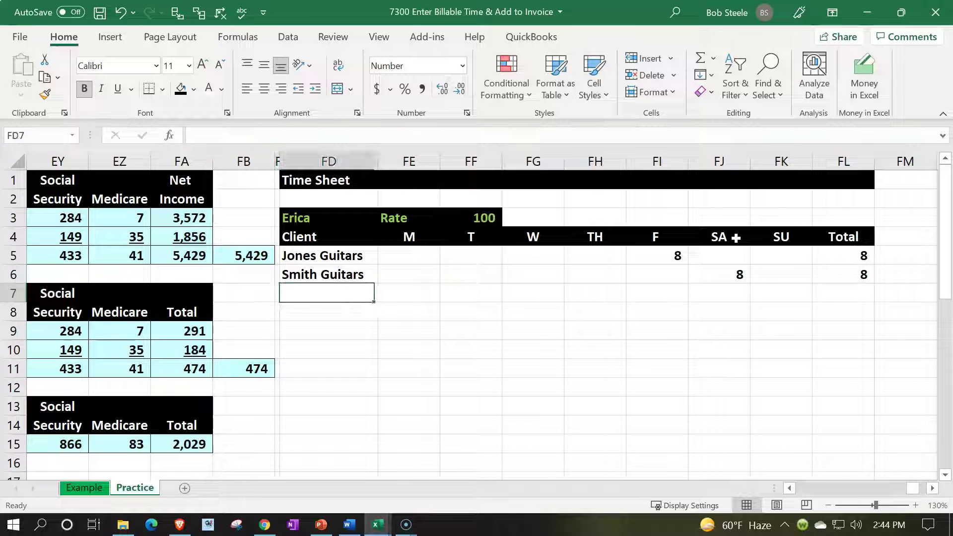
text(Tota)
text(l)
key(Tab)
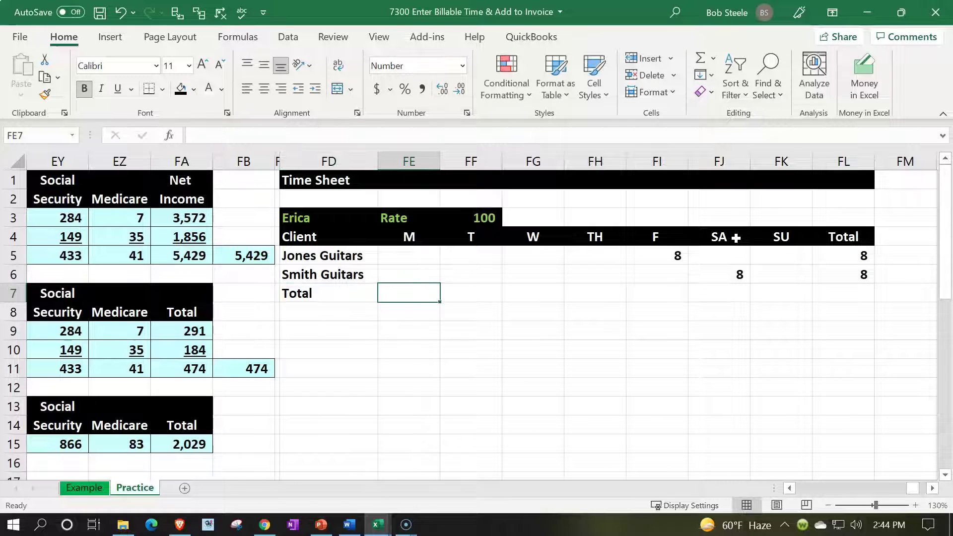
text(=sum()
key(Up)
key(shift+Up)
key(Return)
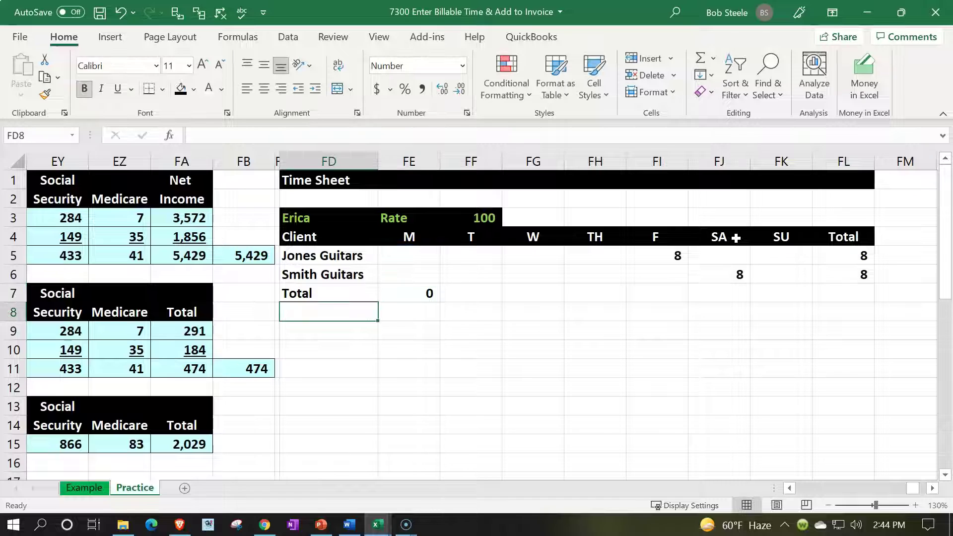
click(430, 293)
drag(437, 299, 854, 303)
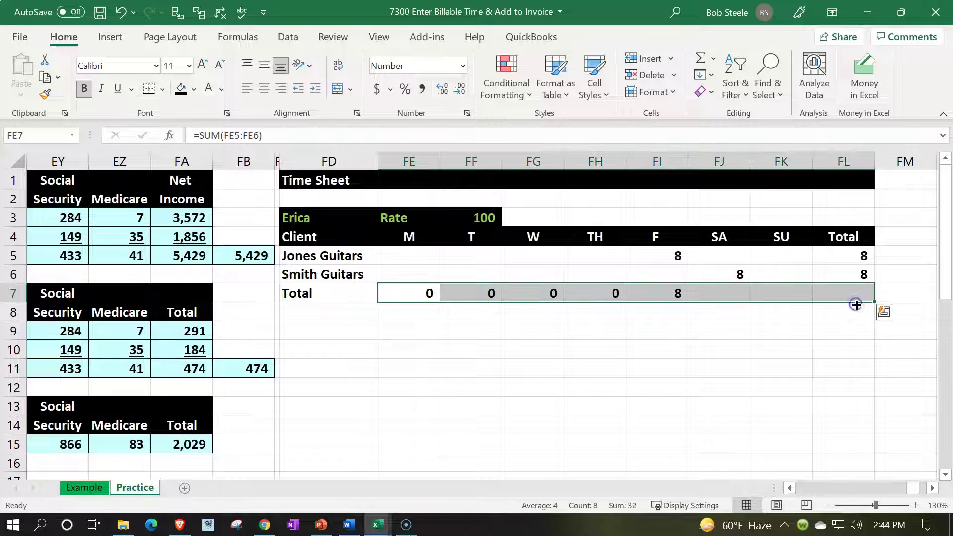
click(738, 274)
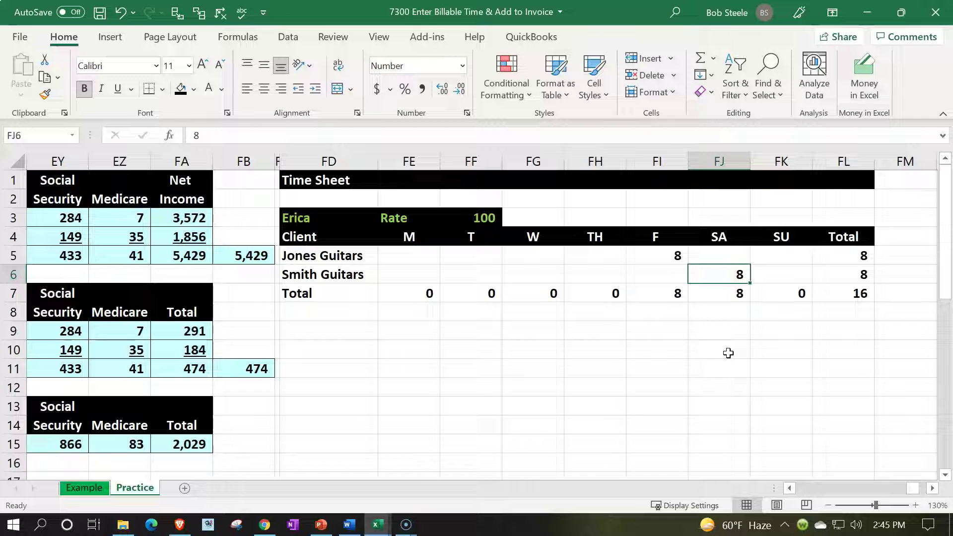
Step: Enter 8.25 as Smith Guitars' Saturday hours, shown to two decimal places
text(8.25)
key(Return)
key(Up)
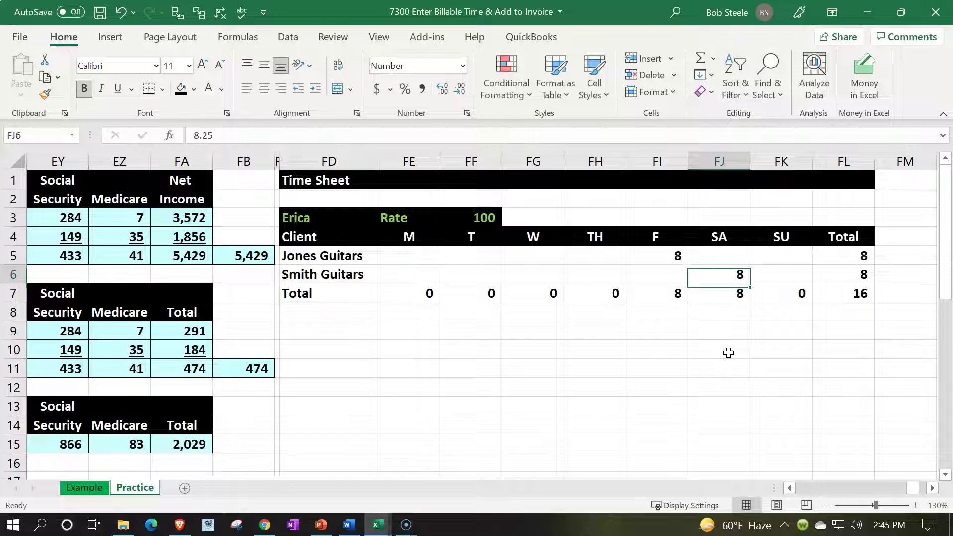
click(442, 88)
click(442, 88)
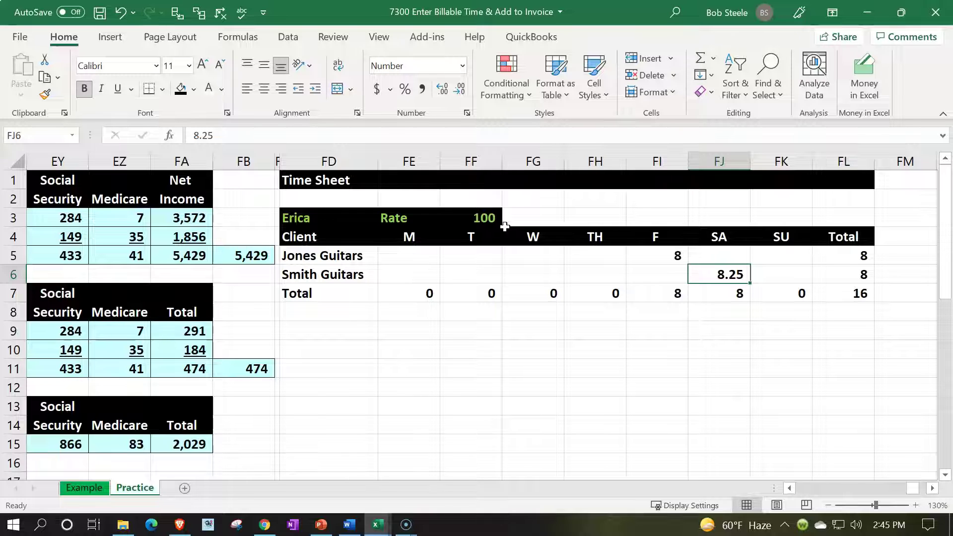
Step: Change Smith's Saturday hours back to 8, displayed as a whole number
text(8)
key(Return)
key(Up)
click(440, 91)
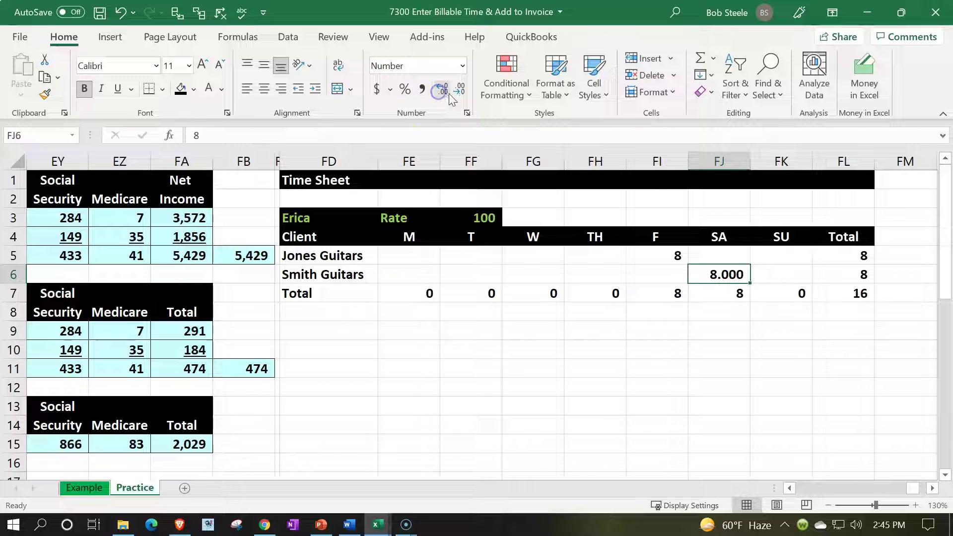
click(461, 90)
click(461, 90)
click(461, 91)
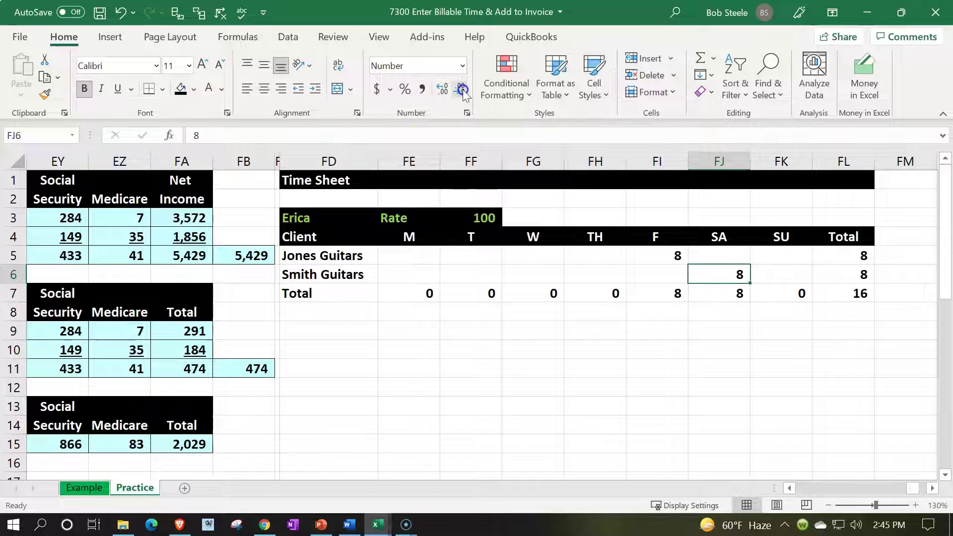
click(523, 423)
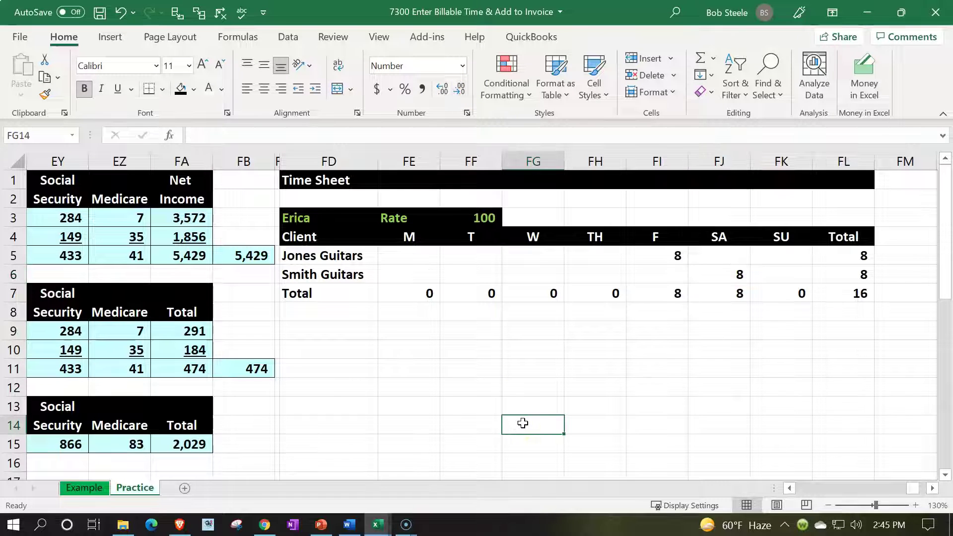
Step: Give FD5:FL7 a light teal fill and All Borders
drag(341, 255, 827, 293)
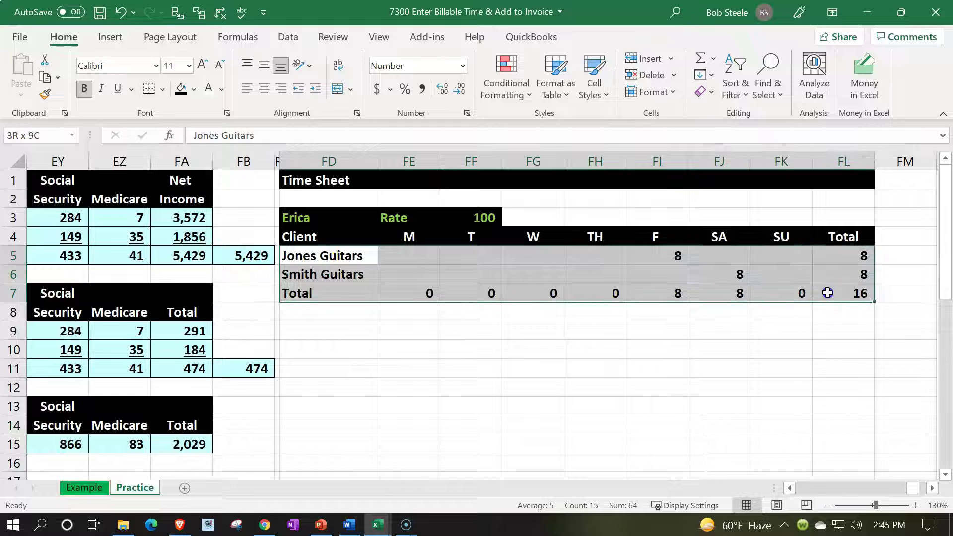
click(193, 89)
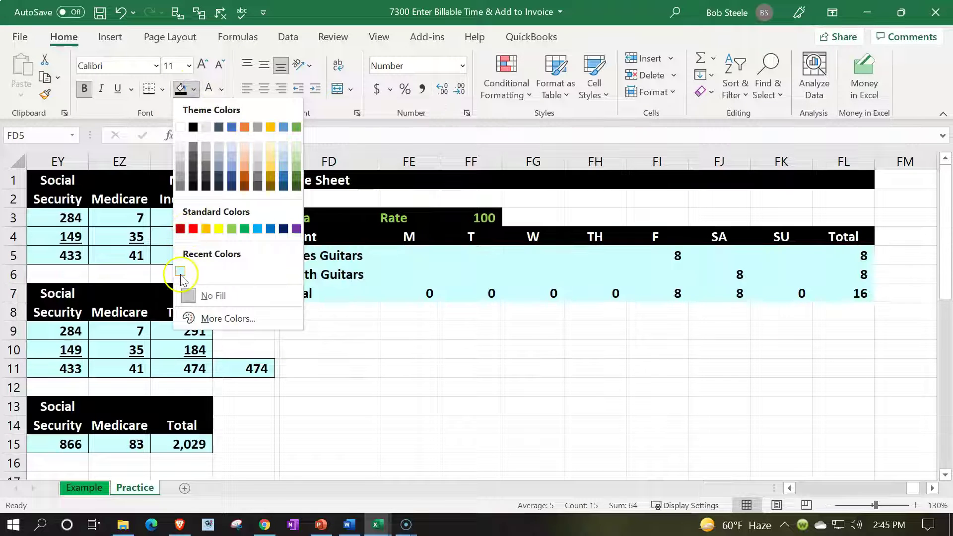
click(180, 272)
click(162, 89)
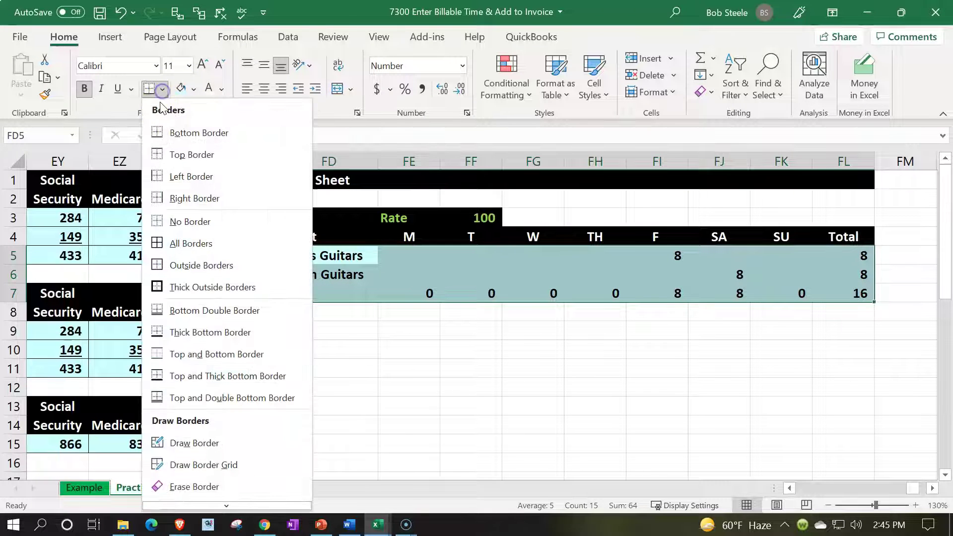
click(160, 240)
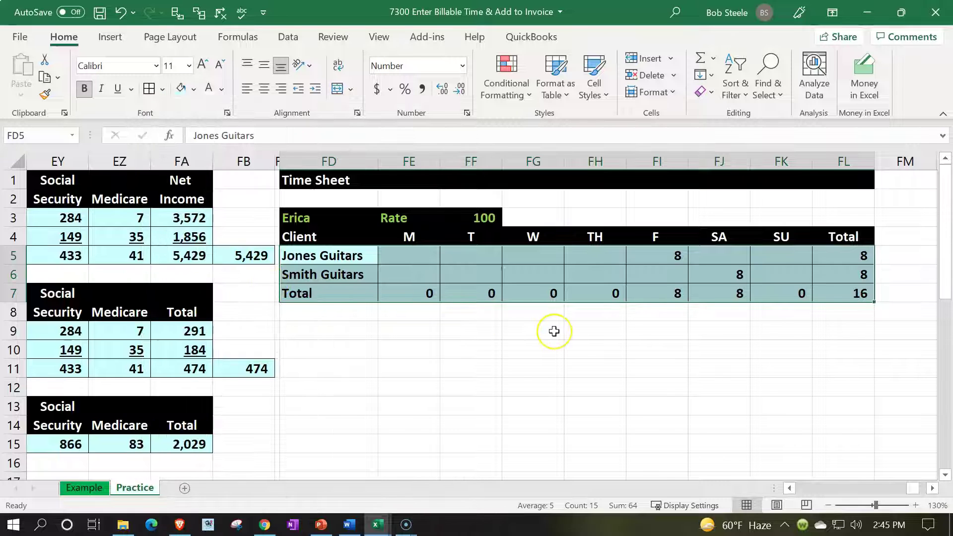
Step: Underline Smith Guitars' hours in FE6:FL6
drag(428, 272, 828, 270)
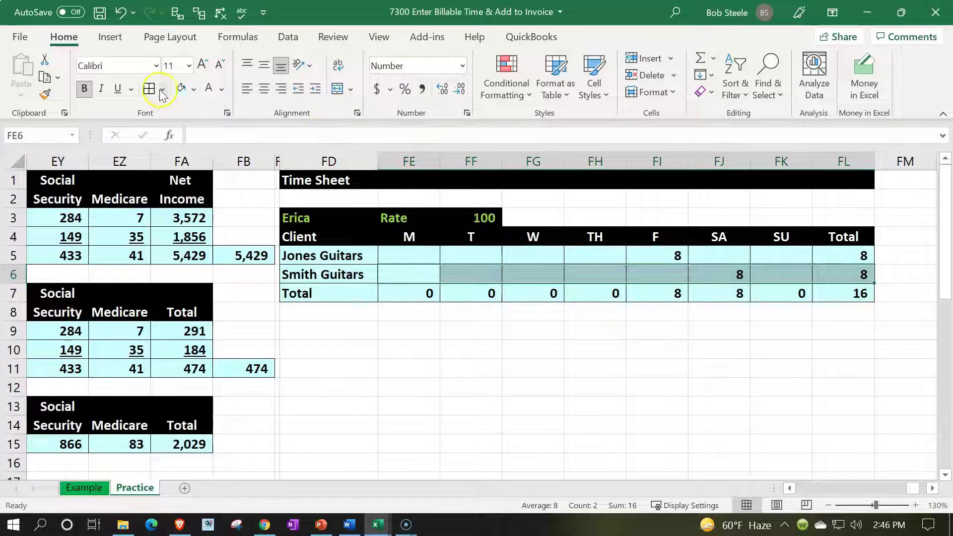
click(119, 92)
click(647, 367)
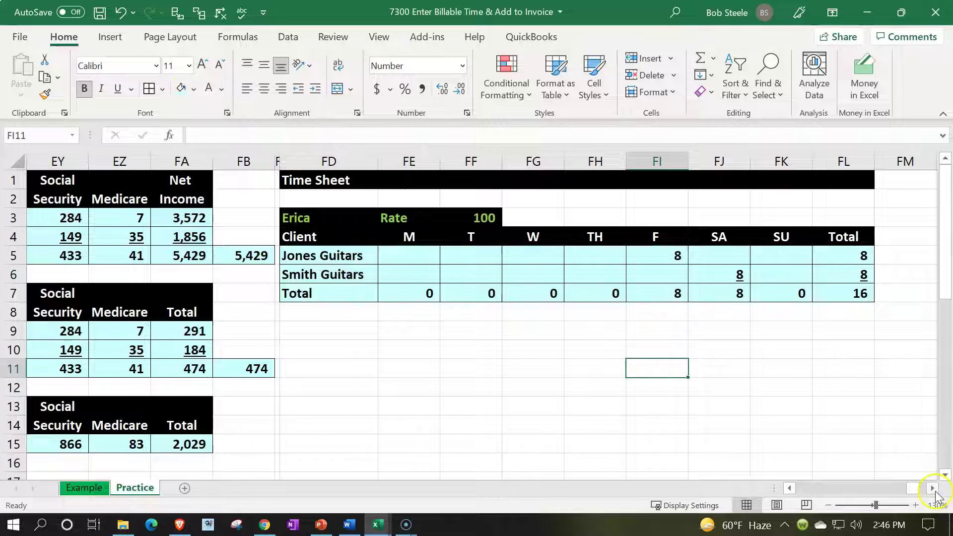
Step: Hide blank column FM after the time sheet
click(933, 489)
click(843, 161)
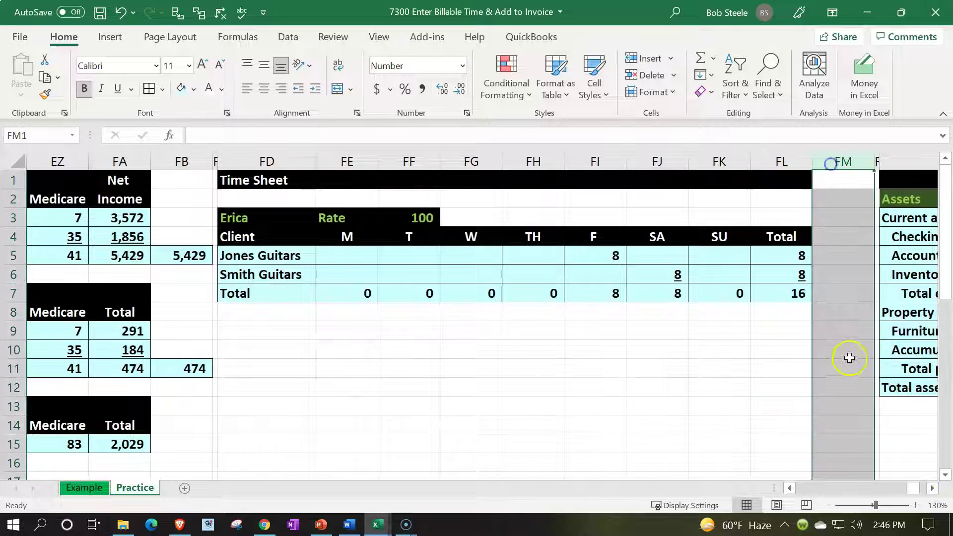
right_click(838, 276)
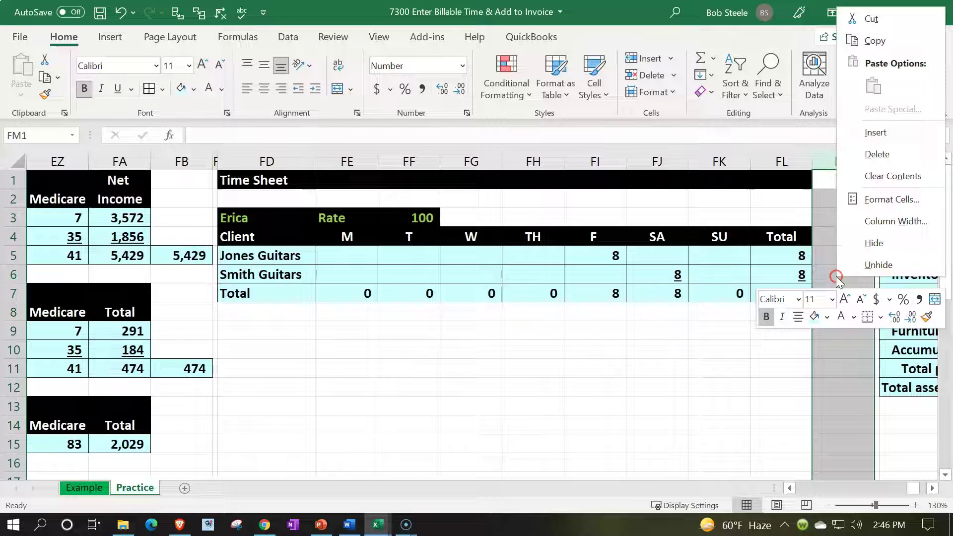
click(848, 243)
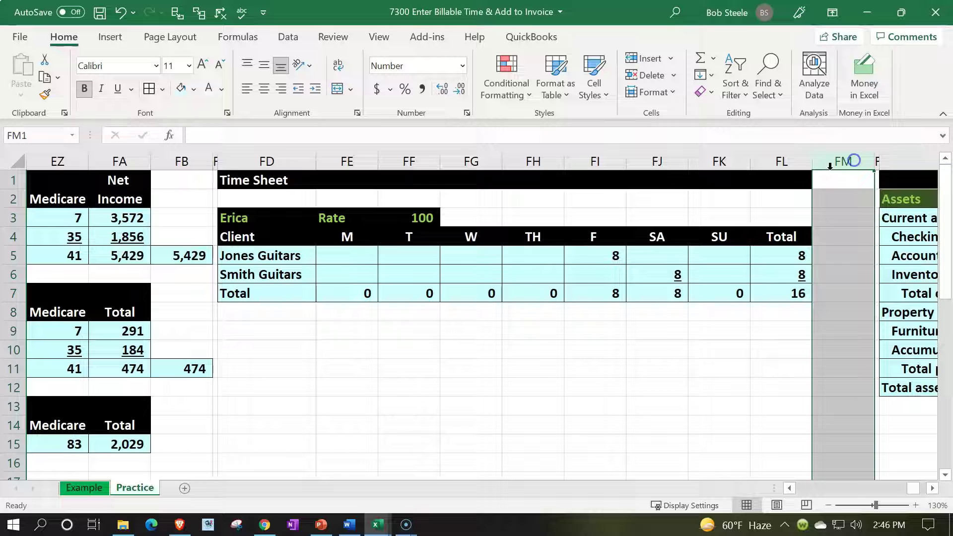
click(489, 342)
Step: Hide payroll columns EW through FB before the time sheet
click(183, 160)
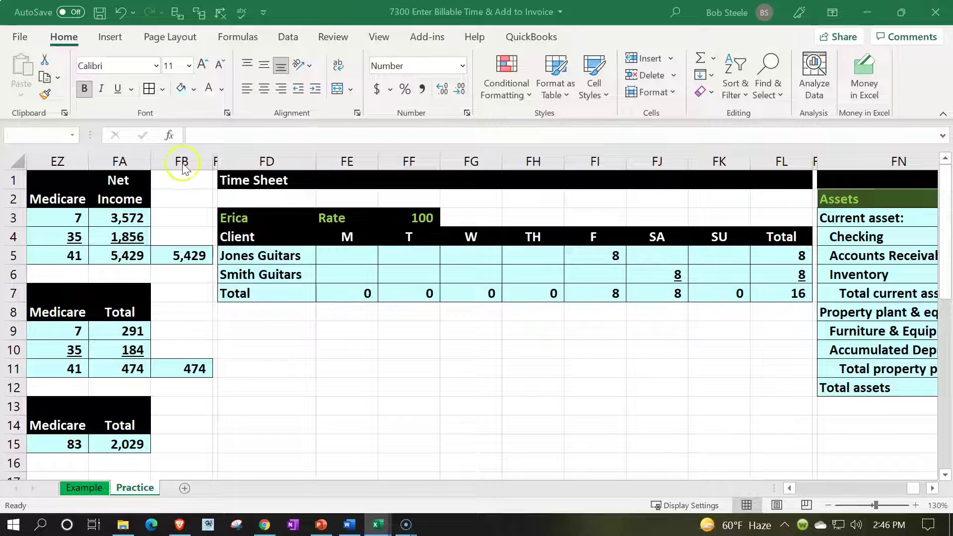
drag(184, 155, 684, 223)
right_click(711, 243)
click(752, 477)
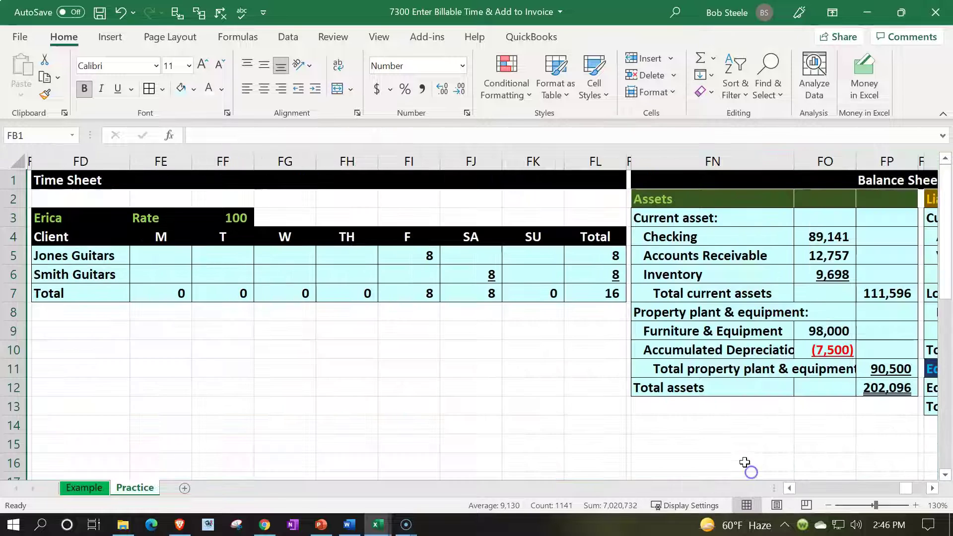
drag(468, 362, 829, 491)
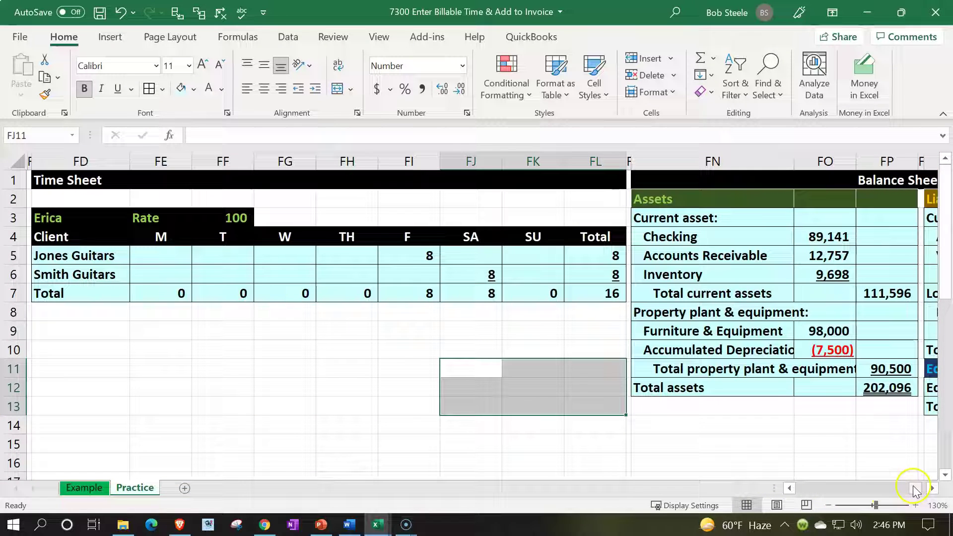
click(833, 441)
Step: Enter the date 1/30 in Z22, the first empty journal row
key(Left)
key(Left)
key(Left)
key(Left)
key(Left)
key(Left)
key(Left)
key(Left)
key(Left)
key(Left)
key(Left)
key(Left)
key(Left)
key(Left)
key(Left)
key(Left)
key(Left)
key(Left)
key(Left)
key(Left)
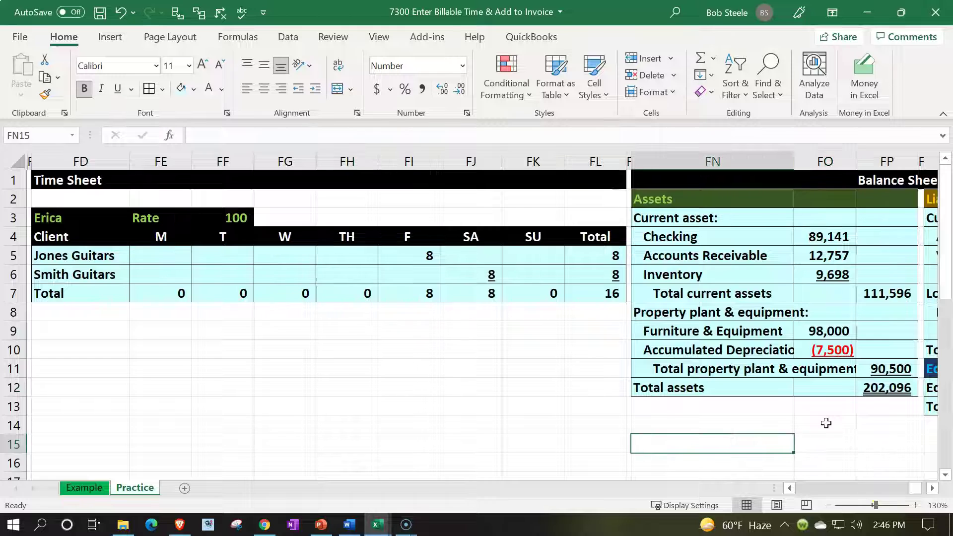
key(Down)
key(Down)
key(Down)
key(Down)
key(Down)
key(Down)
key(Down)
key(Down)
key(Down)
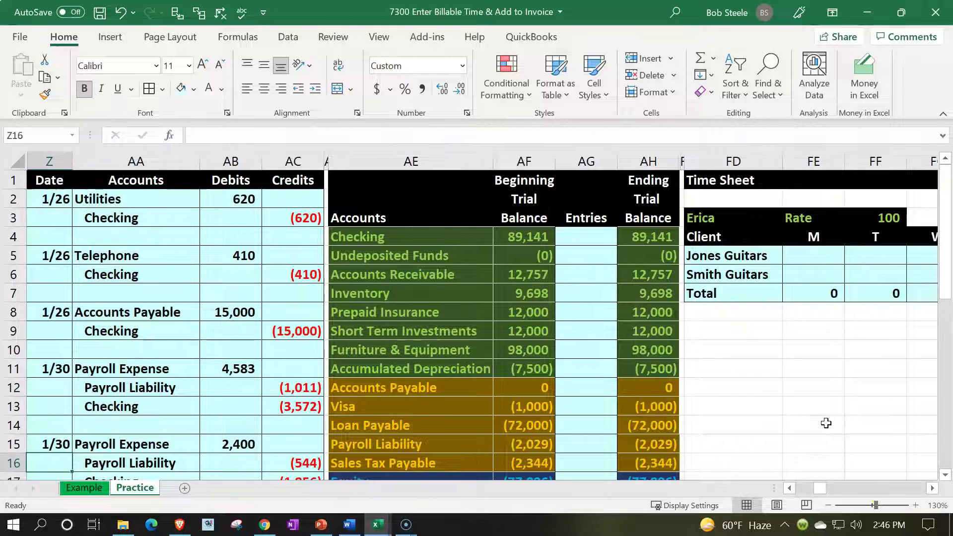
key(Down)
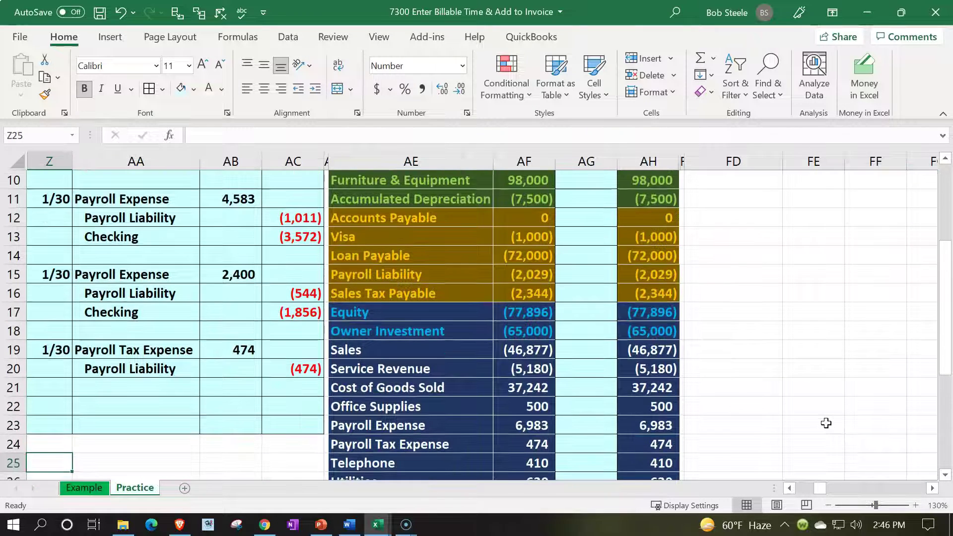
key(Up)
key(Up)
key(Up)
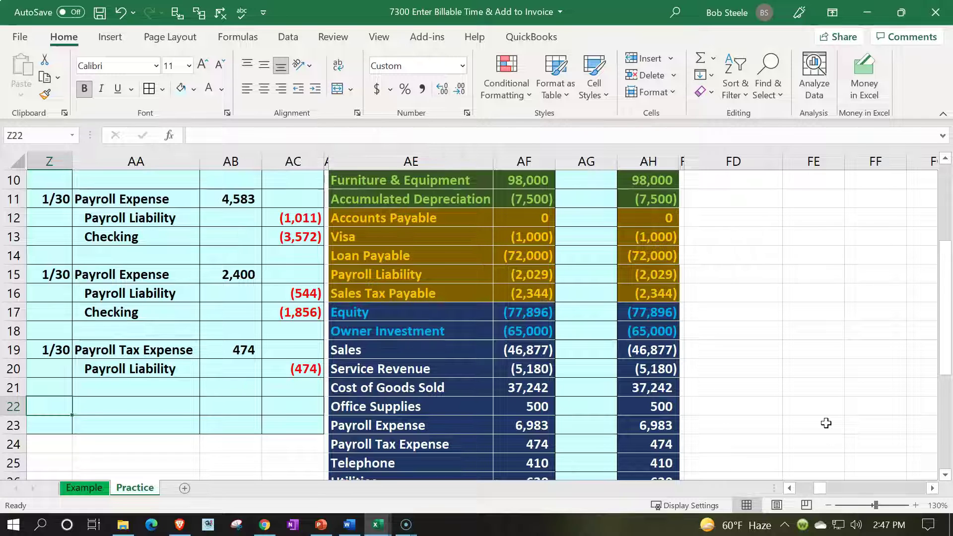
text(1/30)
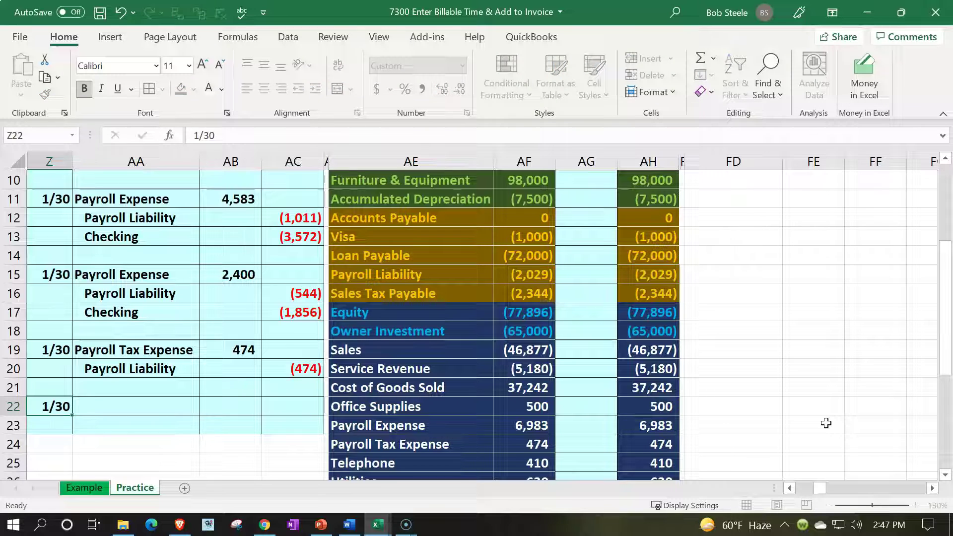
key(Return)
Step: Link AA22 to the Accounts Receivable account name with =AE6
key(Right)
key(Up)
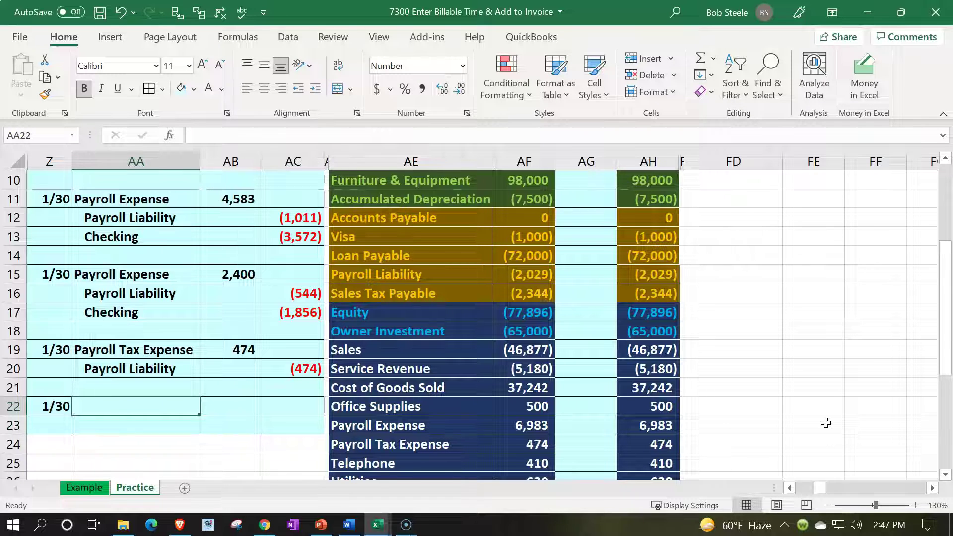
text(=)
key(Right)
key(Right)
key(Right)
key(Up)
key(Up)
key(Up)
key(Up)
key(Up)
key(Up)
key(Up)
key(Up)
key(Up)
key(Up)
key(Up)
key(Up)
key(Up)
key(Up)
key(Up)
key(Up)
key(Up)
key(Up)
key(Up)
key(Up)
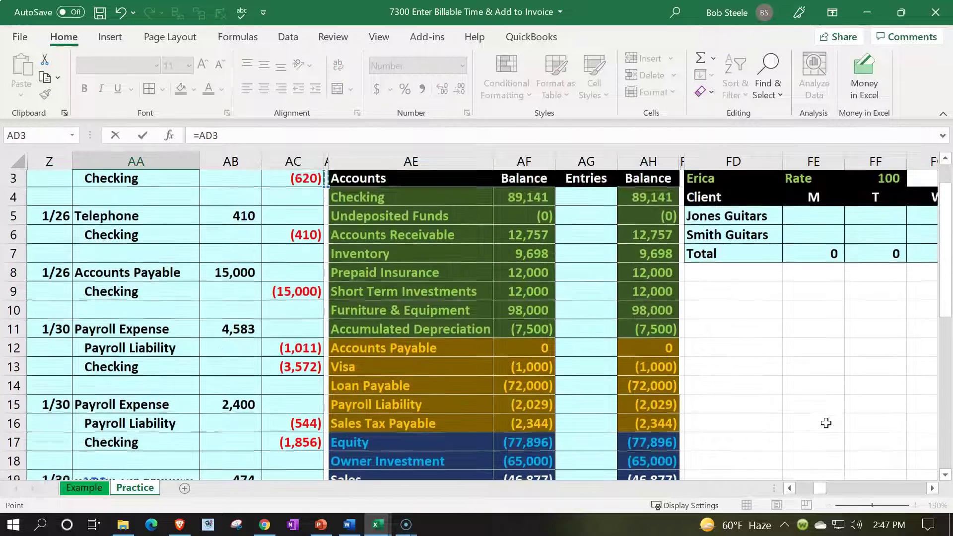
key(Down)
key(Down)
key(Down)
key(Down)
key(Right)
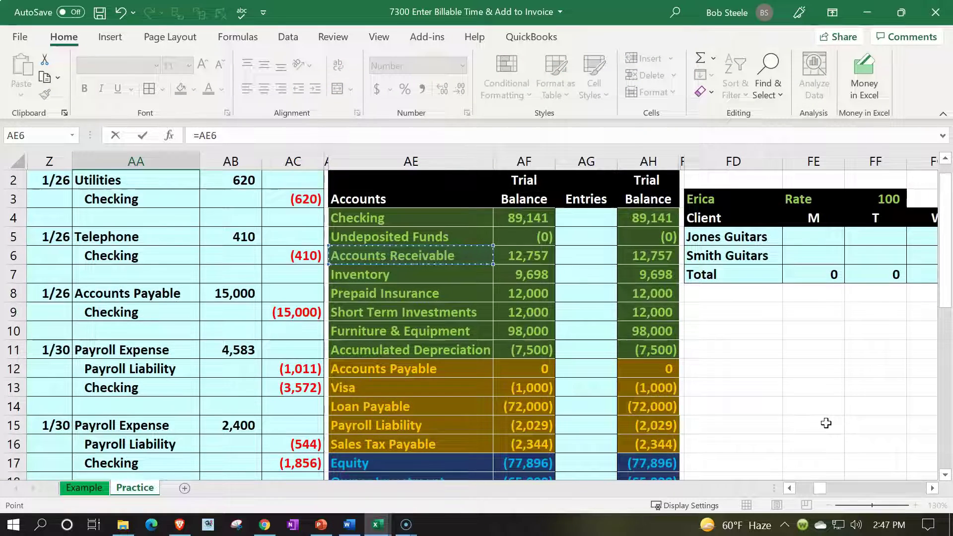
key(Return)
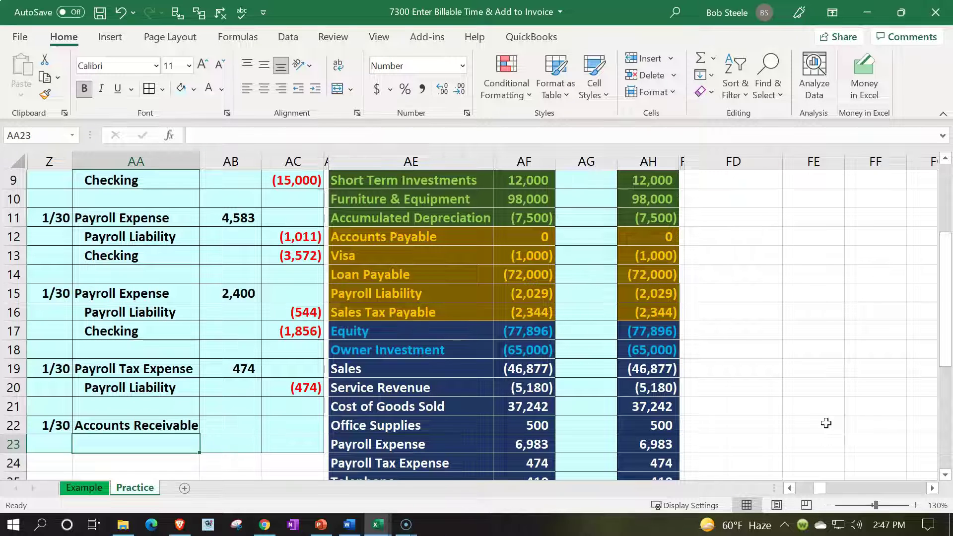
Step: Link AA23 to the Service Revenue account name with =AE20
text(=)
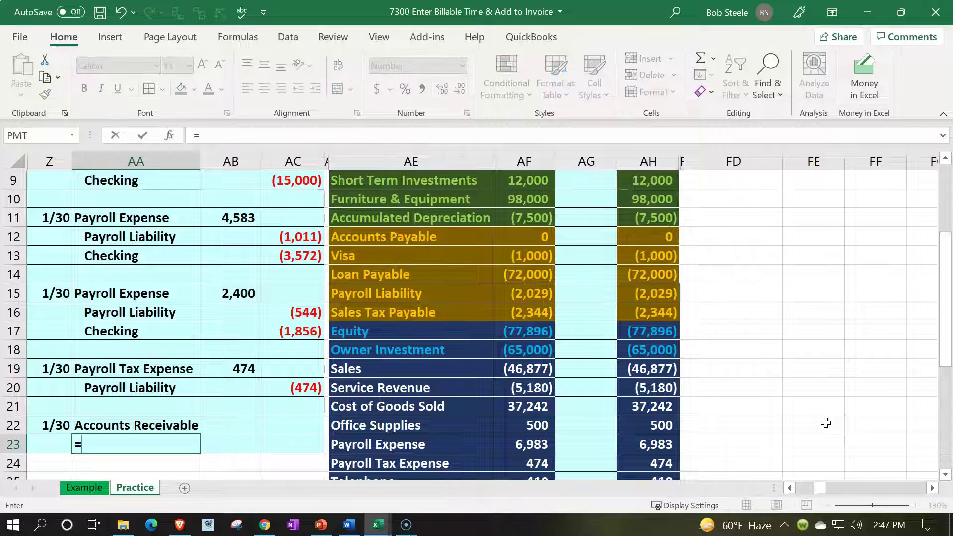
key(Right)
key(Right)
key(Right)
key(Right)
key(Up)
key(Up)
key(Up)
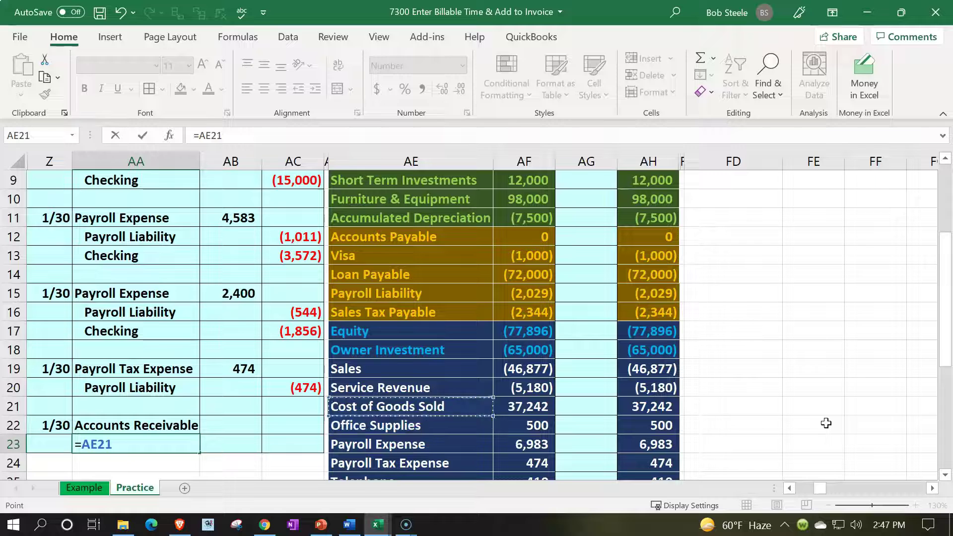
key(Return)
key(Up)
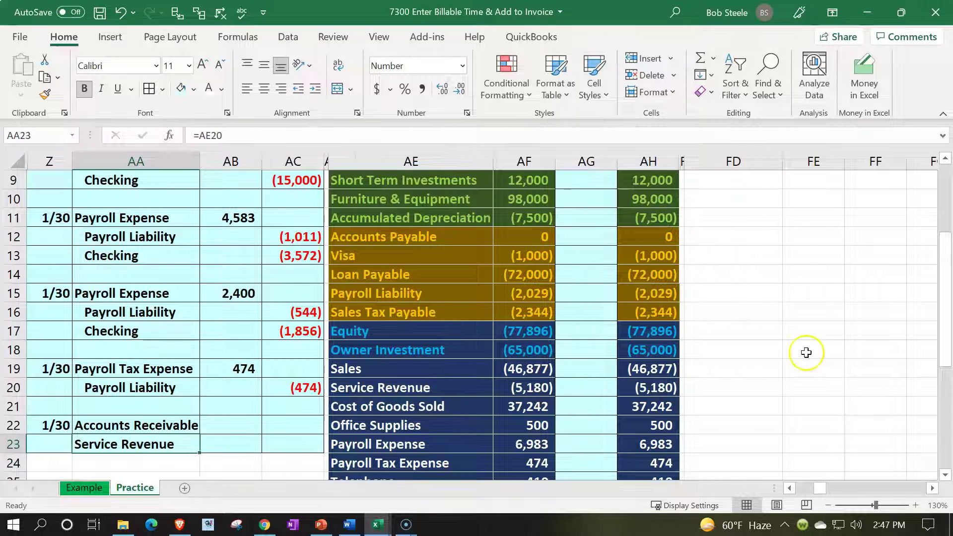
Step: Indent Service Revenue and debit Accounts Receivable 800: the 100 hourly rate times total hours
click(315, 94)
key(Up)
key(Right)
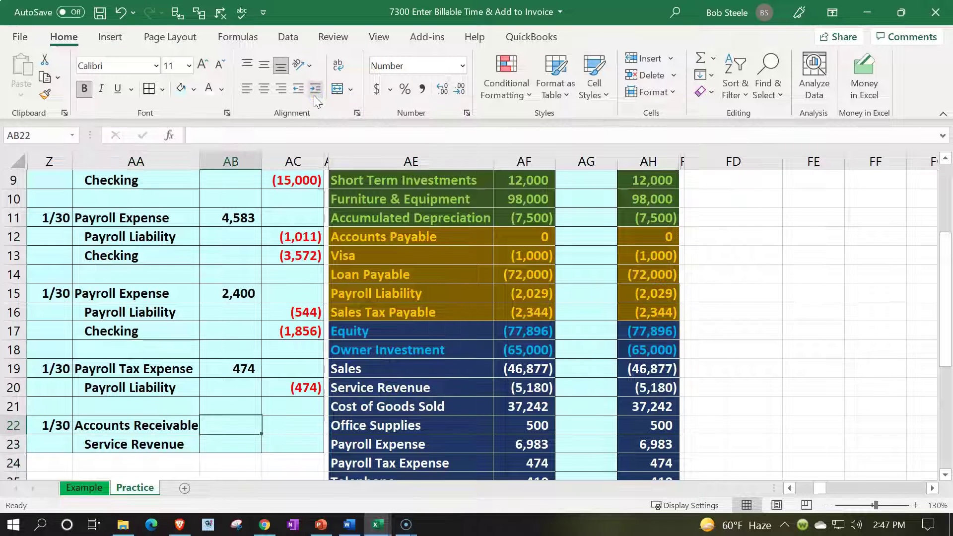
text(=)
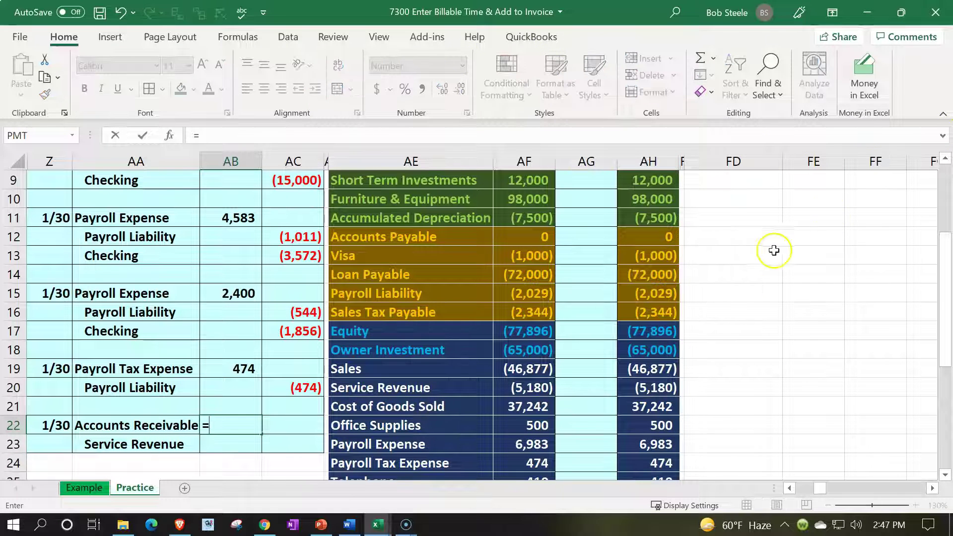
scroll(744, 287, up, 3)
click(893, 217)
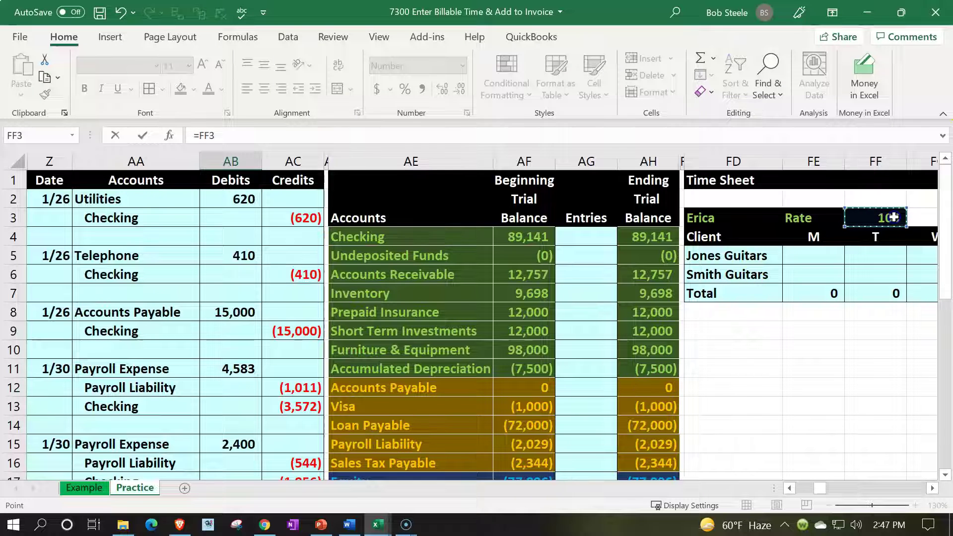
text(*)
click(877, 273)
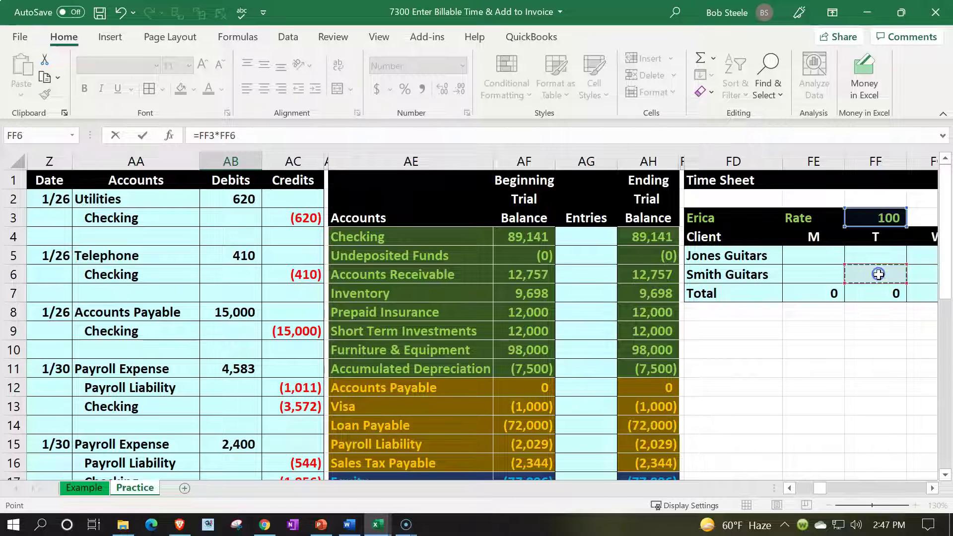
key(Right)
key(Right)
key(Right)
key(Right)
key(Right)
key(Right)
key(Right)
key(Down)
key(Left)
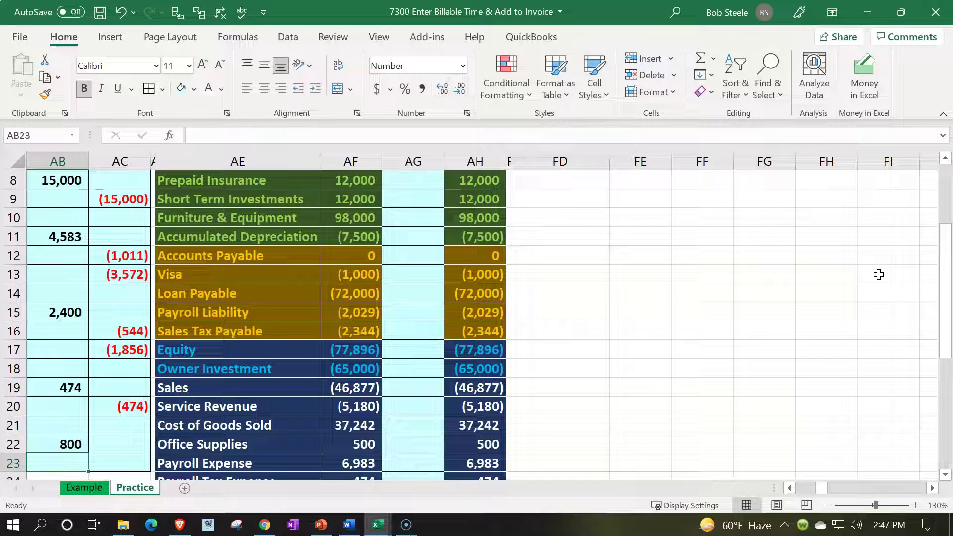
Step: Credit Service Revenue (800) in AC23 with =-AB22
key(Left)
key(Right)
key(Right)
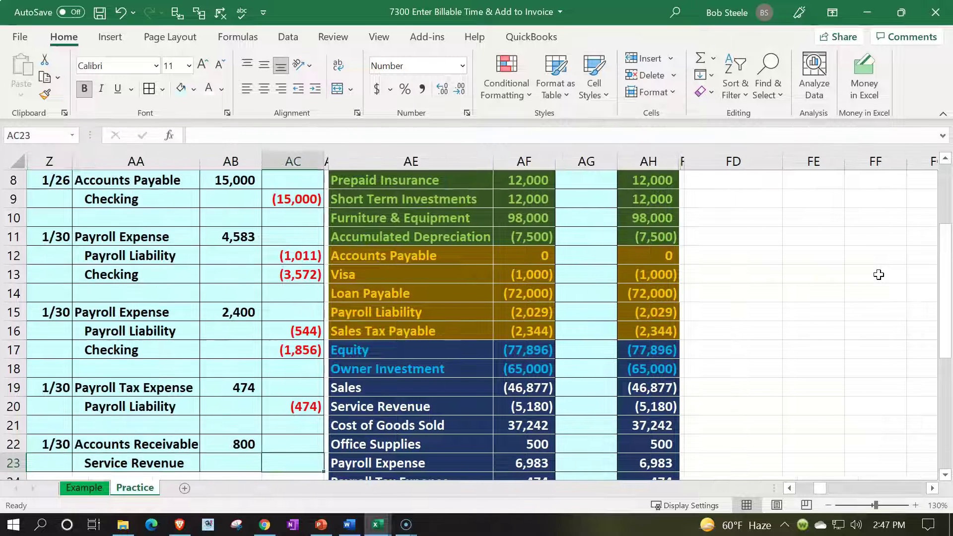
text(-)
key(Up)
key(Left)
key(Return)
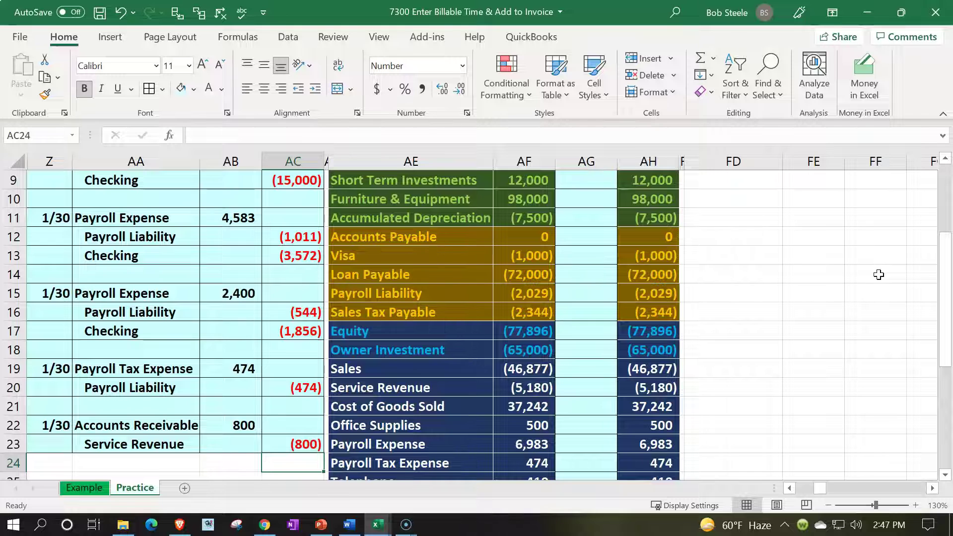
Step: Move to the Accounts Receivable cell in the trial balance Entries column
scroll(878, 274, up, 3)
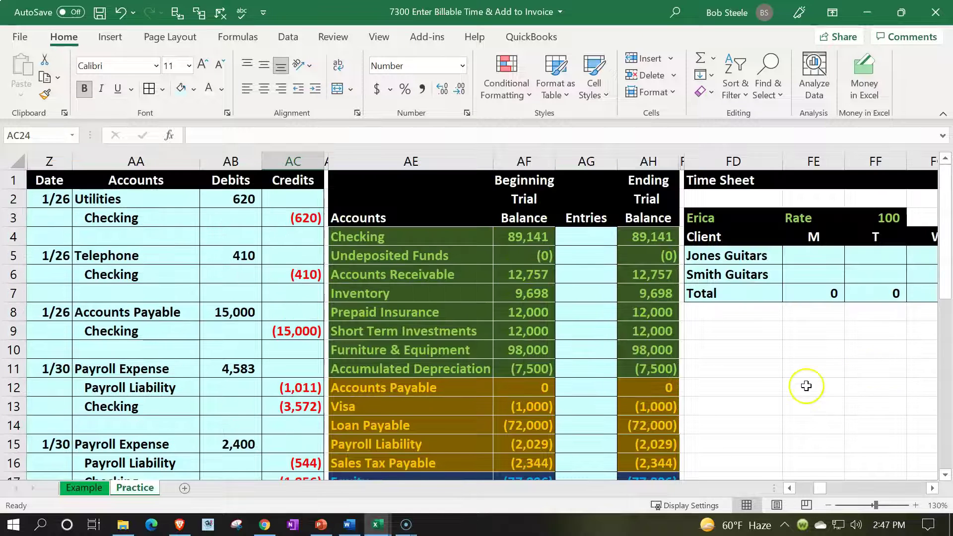
scroll(755, 391, down, 3)
click(297, 410)
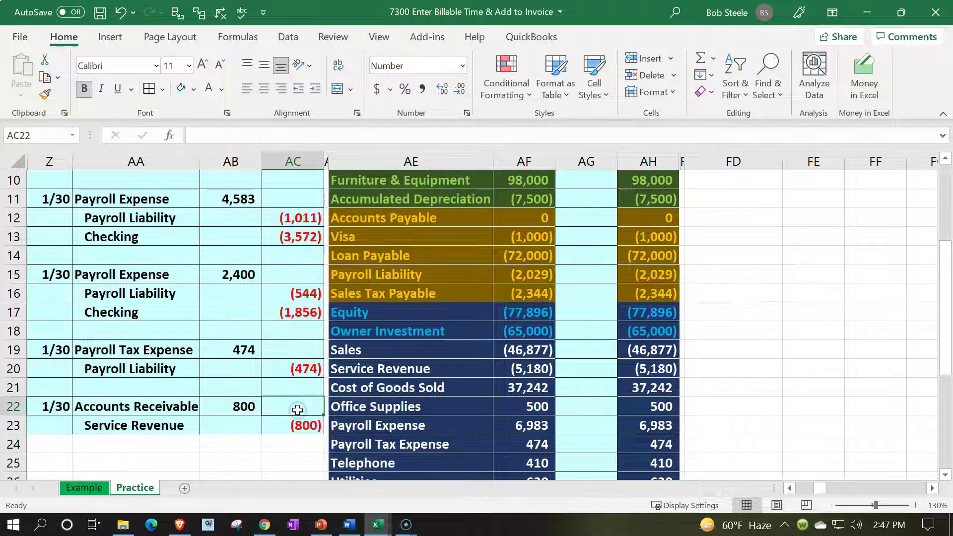
key(Right)
key(Right)
key(Right)
key(Right)
key(Up)
key(Up)
key(Up)
key(Up)
key(Up)
key(Up)
key(Up)
key(Up)
key(Up)
key(Up)
key(Up)
key(Up)
key(Up)
key(Up)
key(Up)
key(Up)
key(Up)
key(Up)
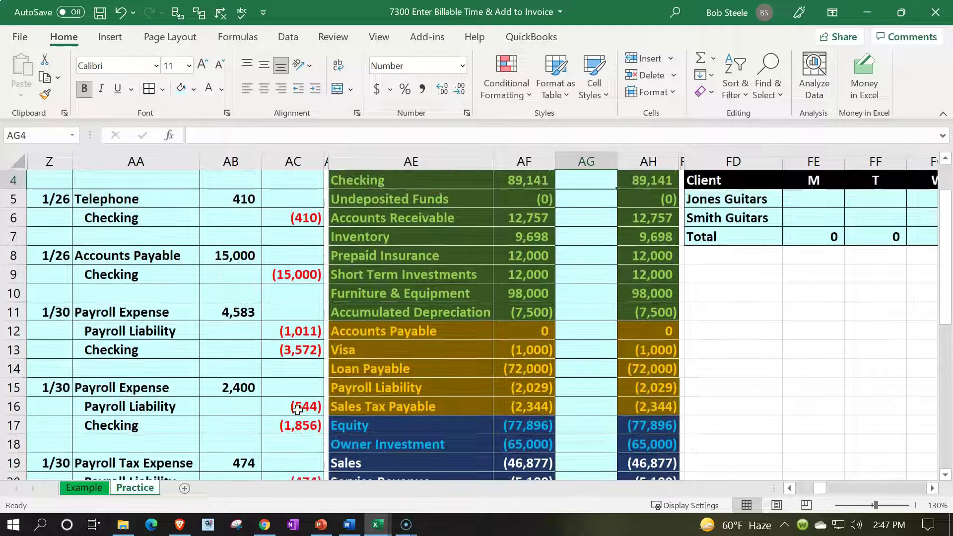
key(Down)
key(Down)
Step: Post 800 to Accounts Receivable Entries with =AB22 in AG6
text(=)
key(Down)
key(Down)
key(Down)
key(Down)
key(Down)
key(Down)
key(Down)
key(Down)
key(Down)
key(Down)
key(Down)
key(Down)
key(Down)
key(Down)
key(Down)
key(Down)
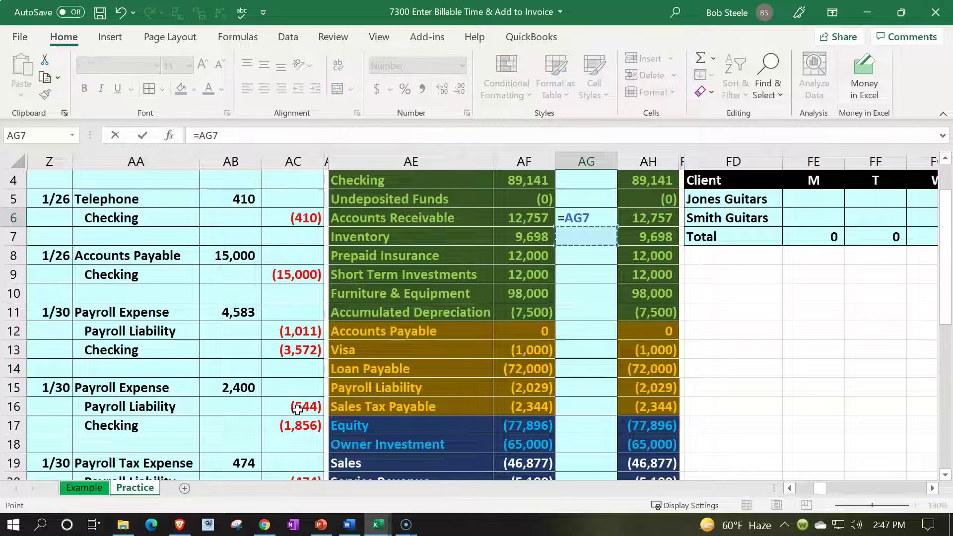
key(Left)
key(Left)
key(Down)
key(Left)
key(Left)
key(Left)
key(Down)
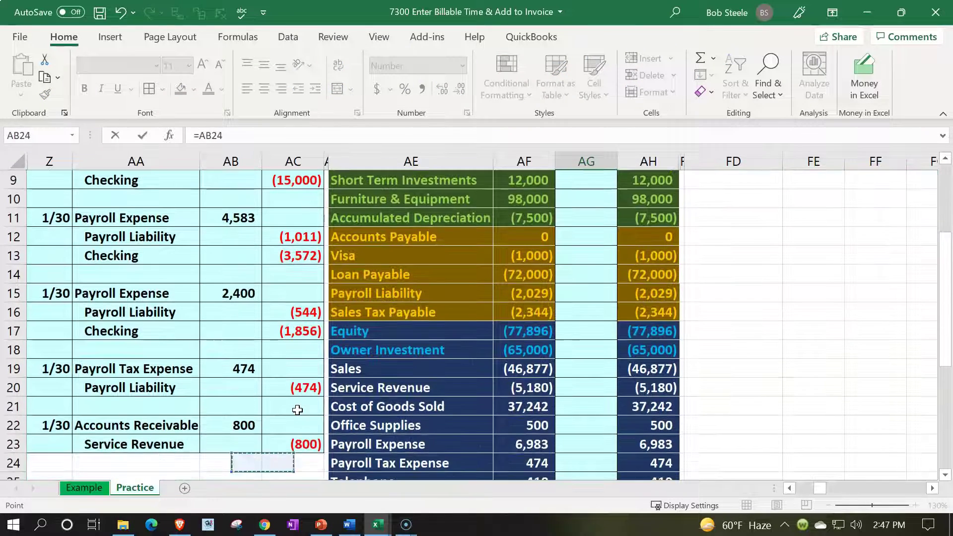
key(Up)
key(Up)
key(Return)
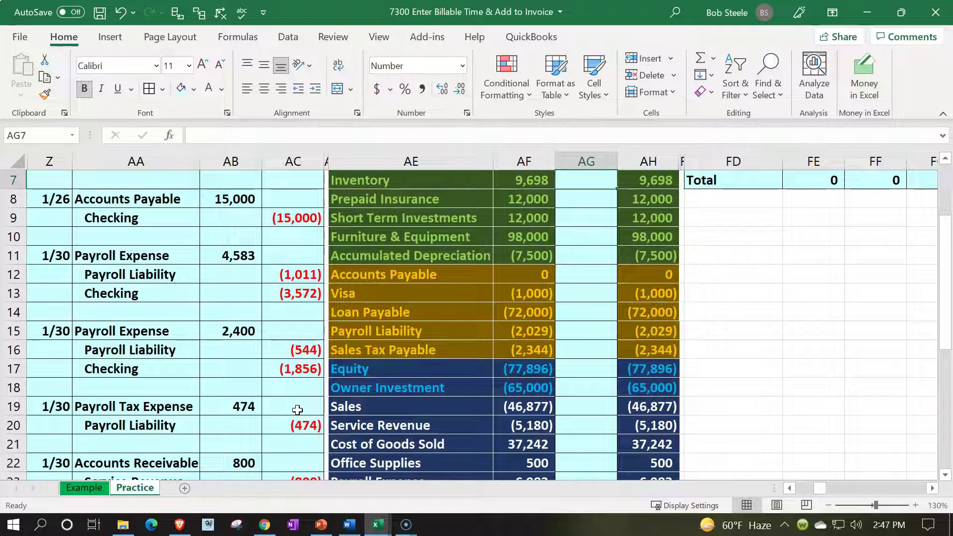
Step: Post (800) to Service Revenue Entries with =AC23 in AG20
scroll(268, 422, down, 1)
drag(192, 430, 272, 425)
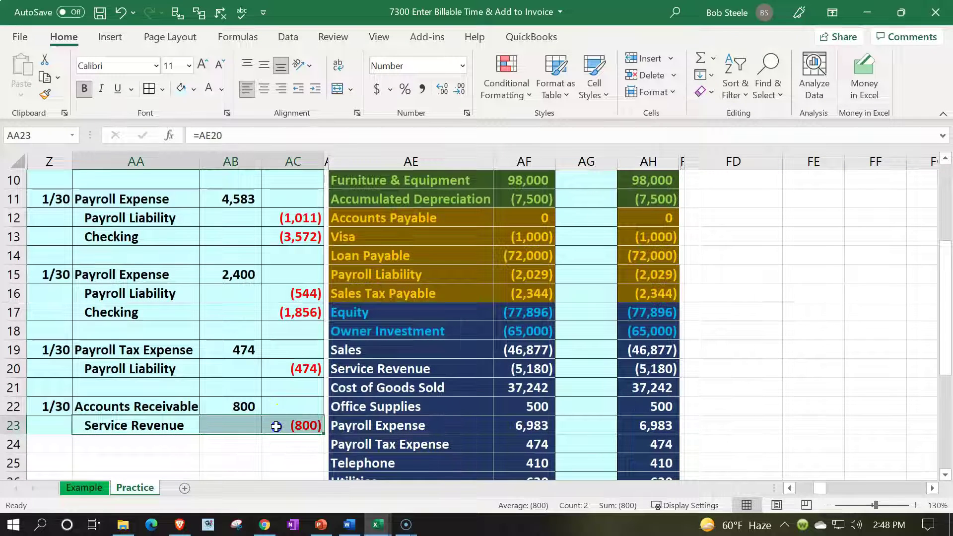
click(587, 365)
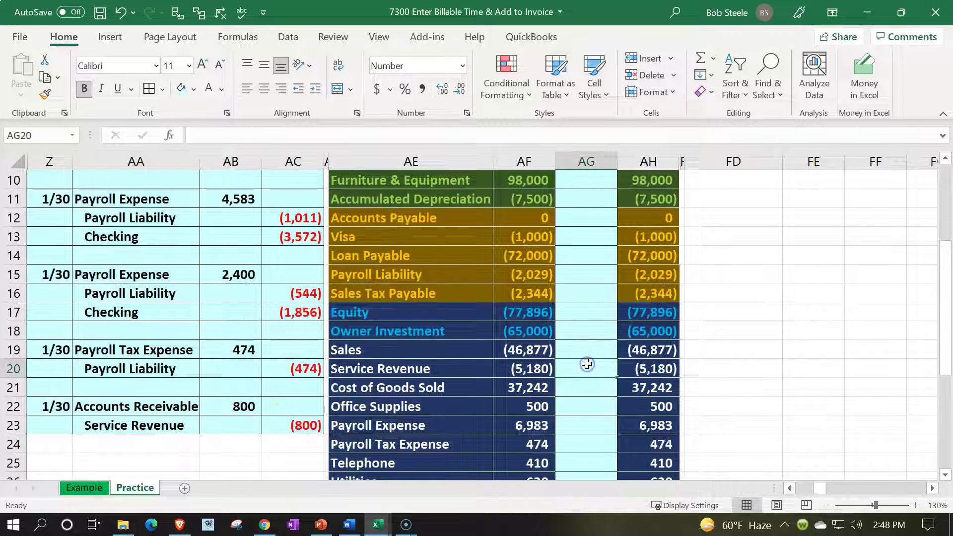
text(=)
key(Left)
key(Left)
key(Left)
key(Left)
key(Down)
key(Down)
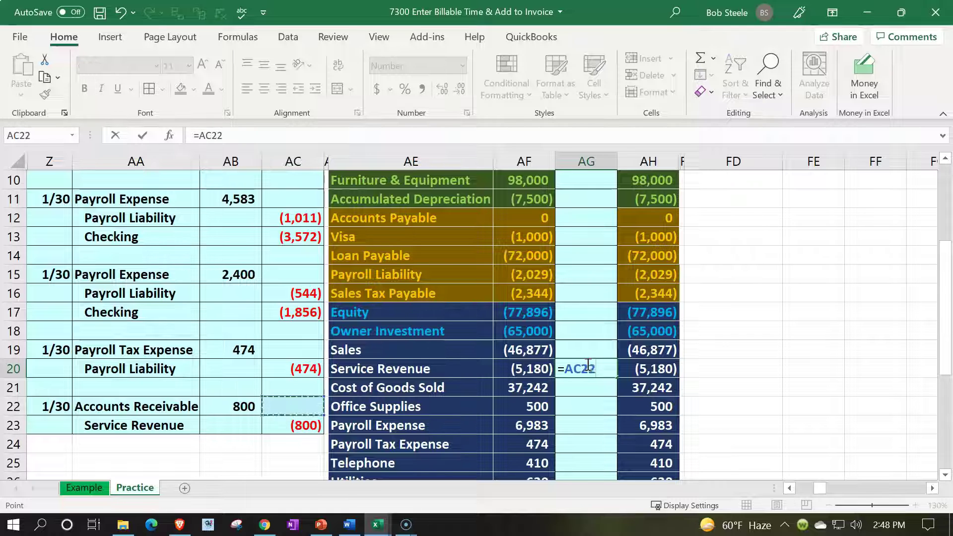
key(Down)
key(Return)
scroll(587, 365, up, 3)
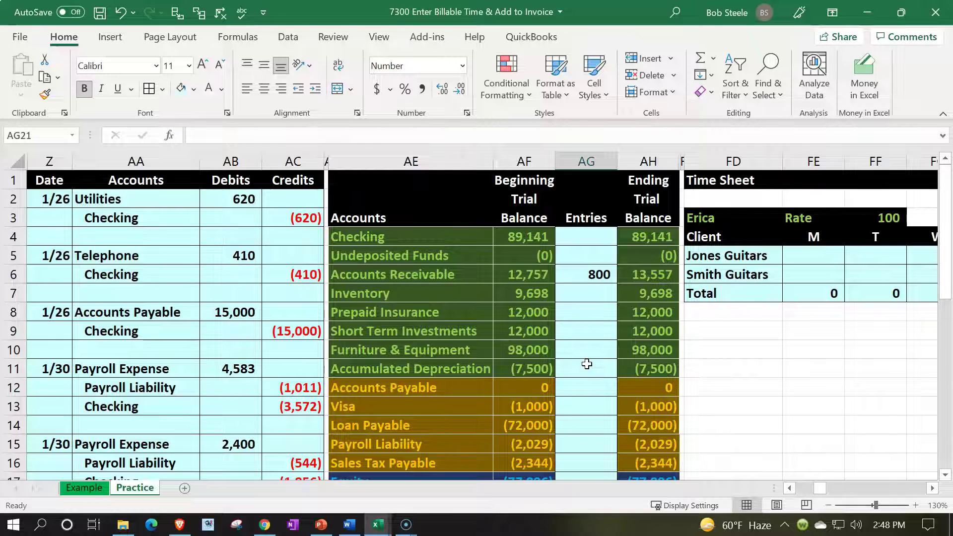
click(645, 275)
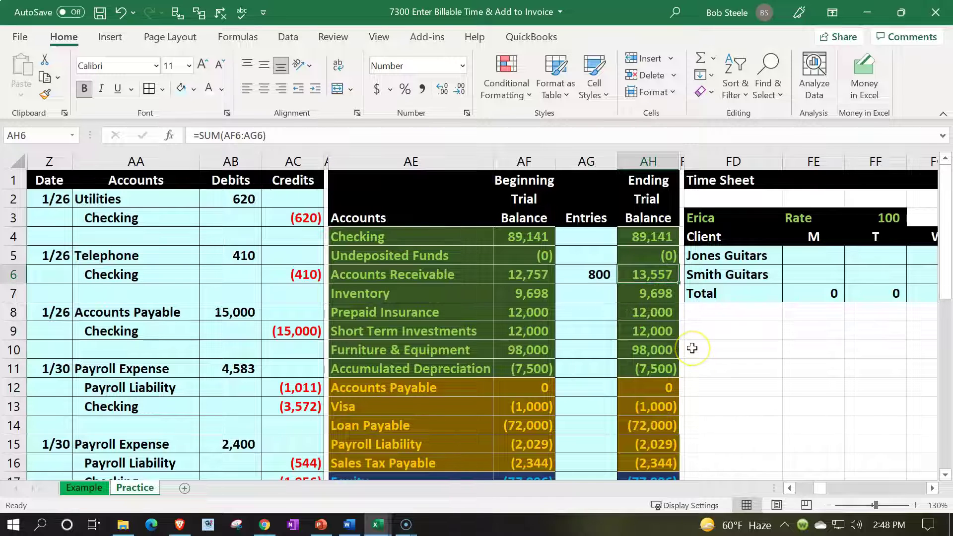
scroll(692, 348, down, 3)
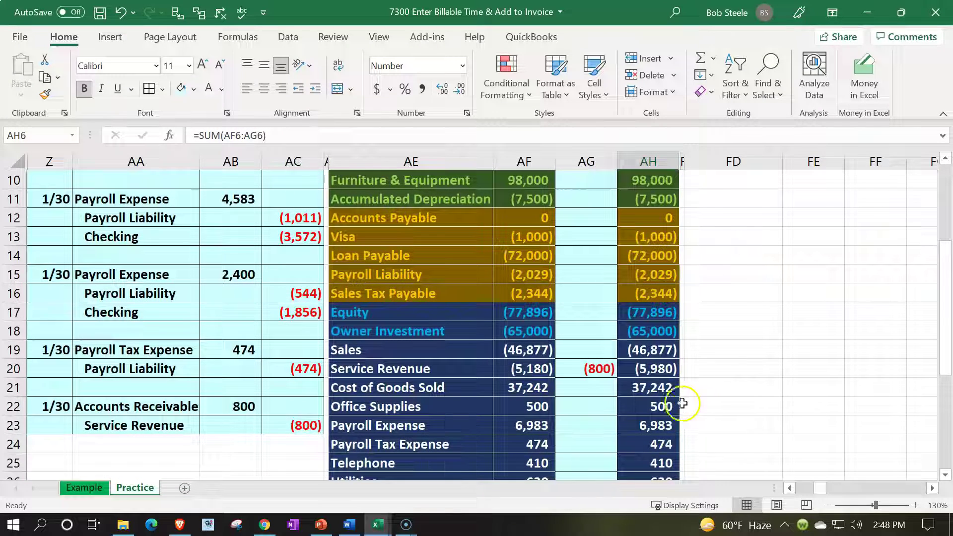
click(645, 369)
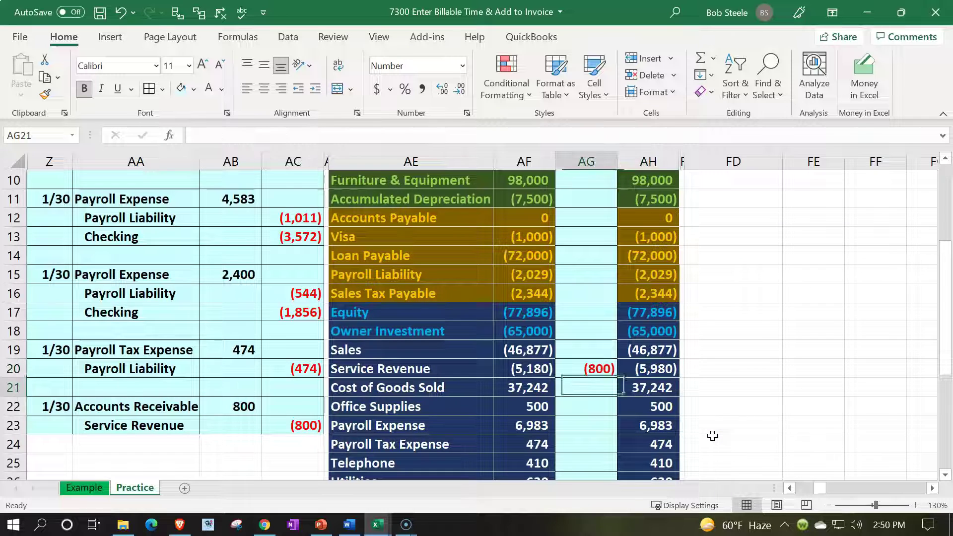
scroll(600, 385, up, 3)
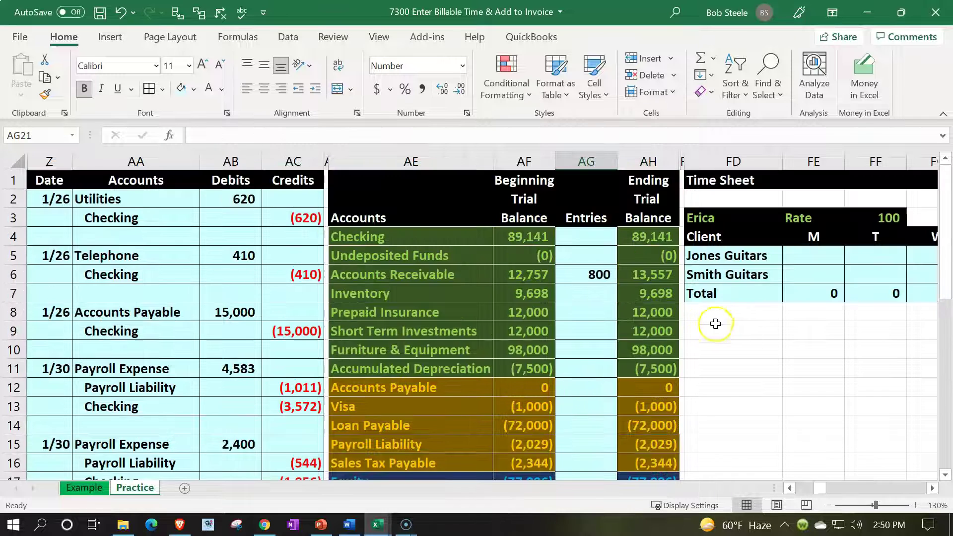
click(751, 292)
key(Right)
key(Right)
key(Right)
key(Right)
key(Right)
key(Right)
key(Right)
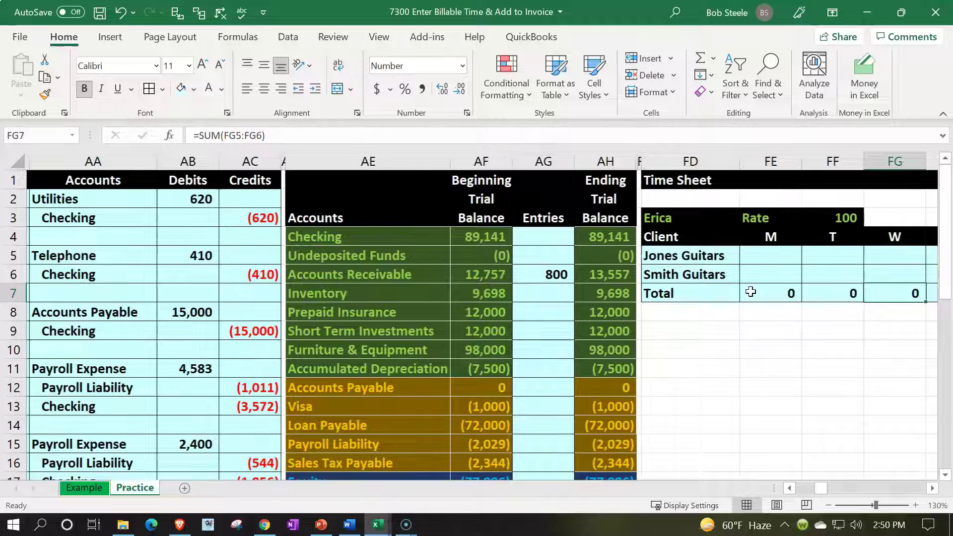
key(Right)
key(Up)
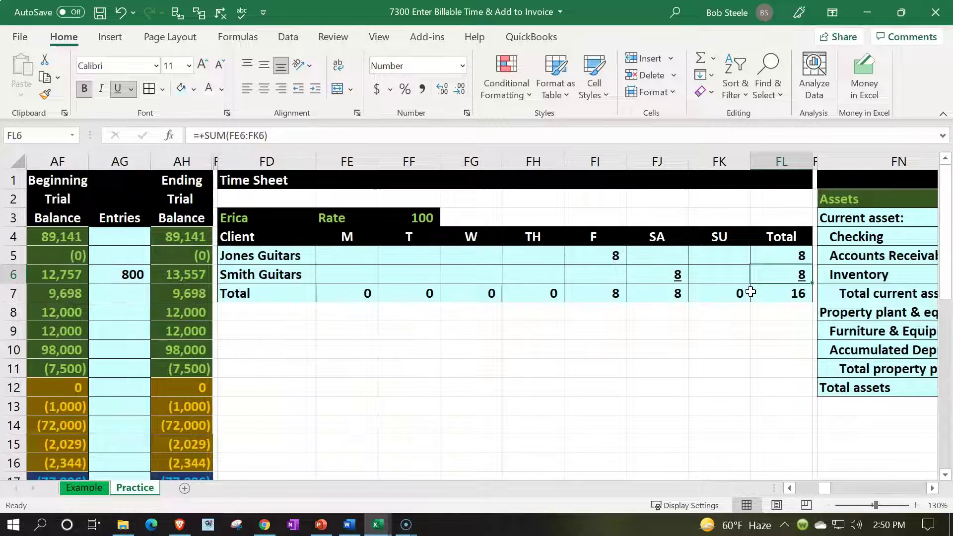
key(Left)
key(Left)
key(Left)
key(Left)
key(Left)
key(Left)
key(Left)
key(Left)
key(Left)
key(Left)
key(Left)
key(Left)
key(Left)
key(Left)
key(Left)
key(Left)
key(Left)
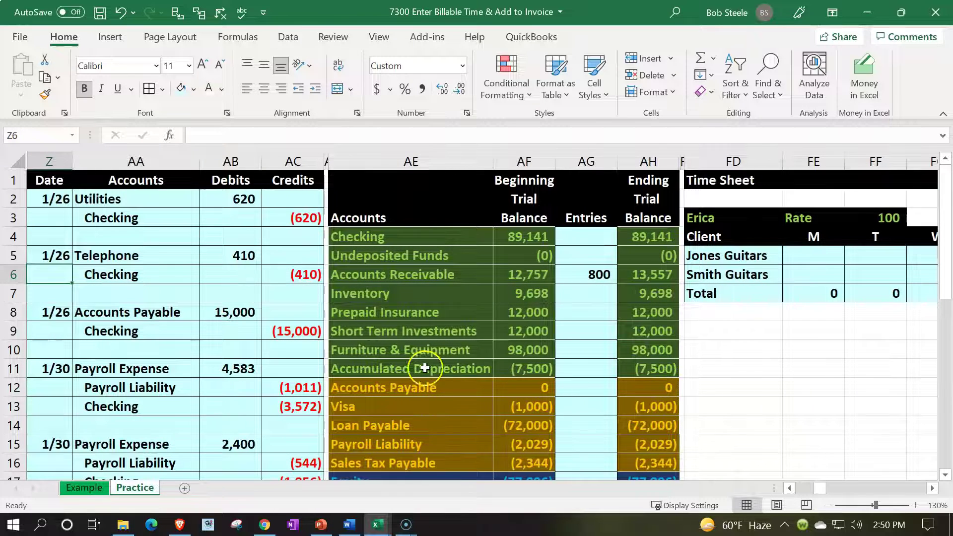
scroll(421, 366, down, 3)
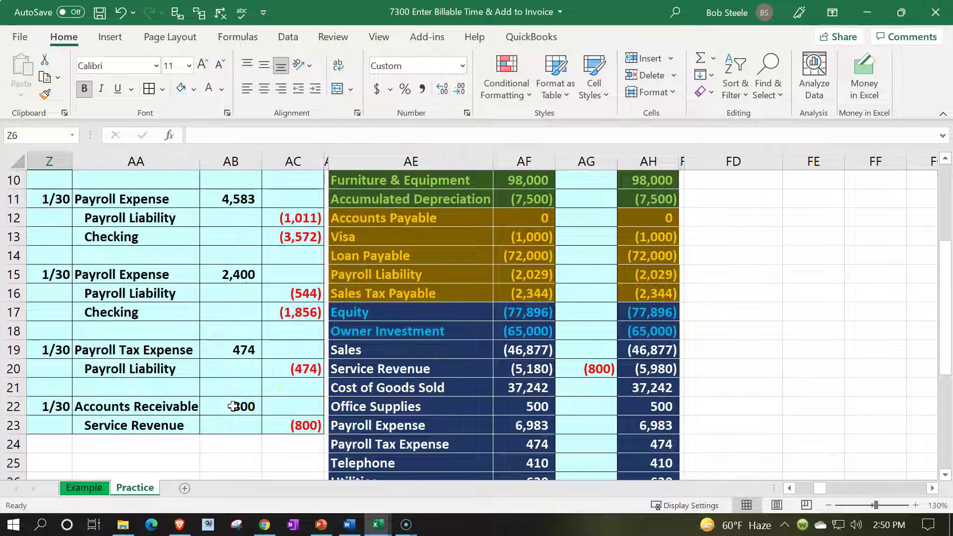
scroll(251, 406, up, 3)
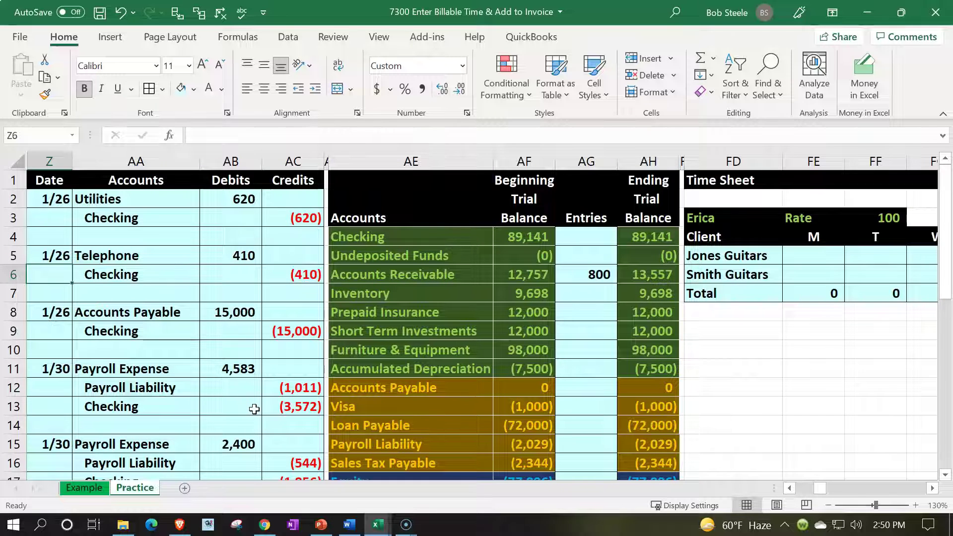
scroll(254, 409, down, 1)
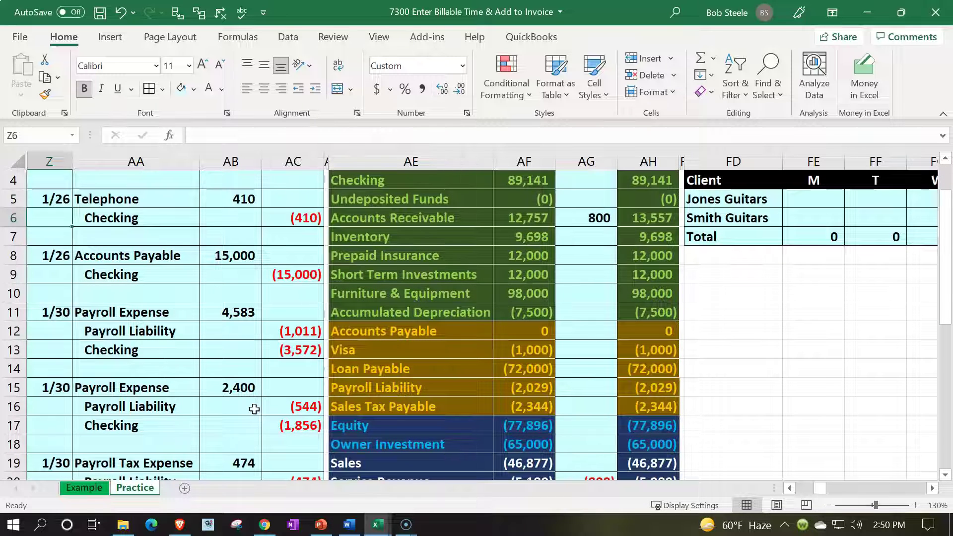
scroll(255, 408, up, 1)
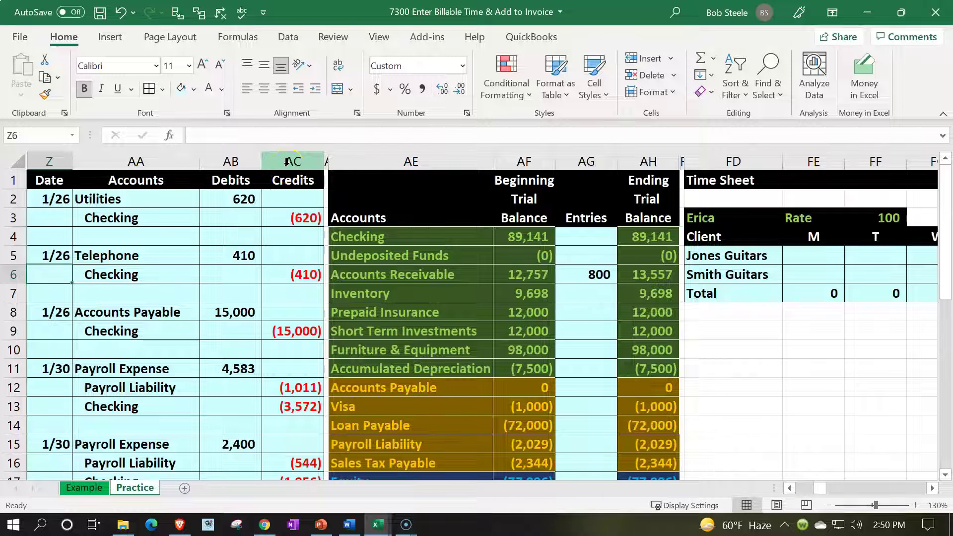
Step: Unhide columns AF through FD, revealing the Checking ledger beside the trial balance
drag(290, 160, 410, 160)
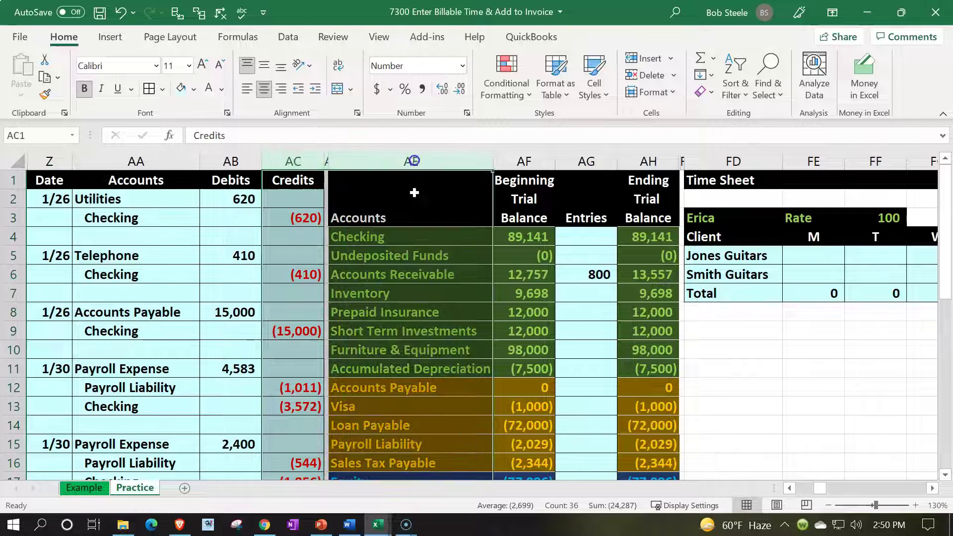
right_click(400, 272)
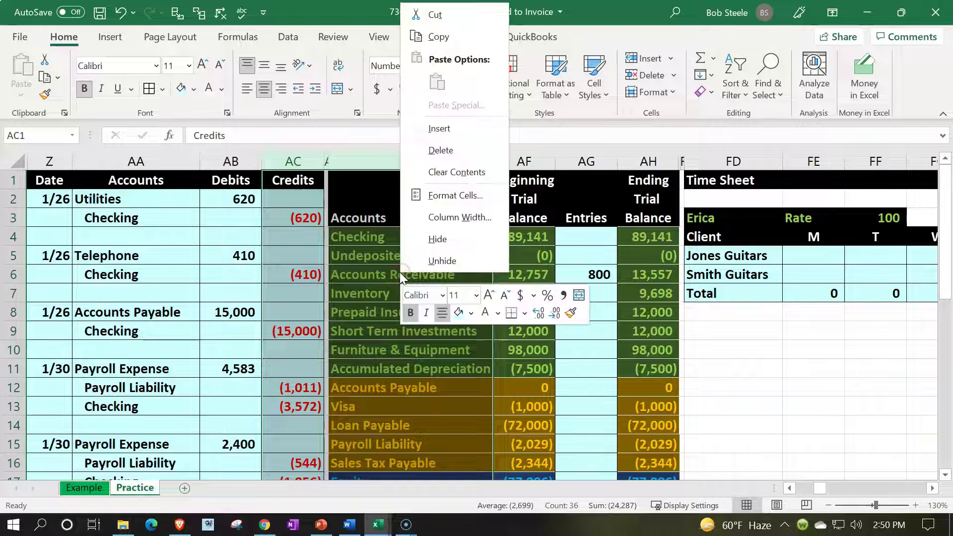
click(410, 265)
click(410, 268)
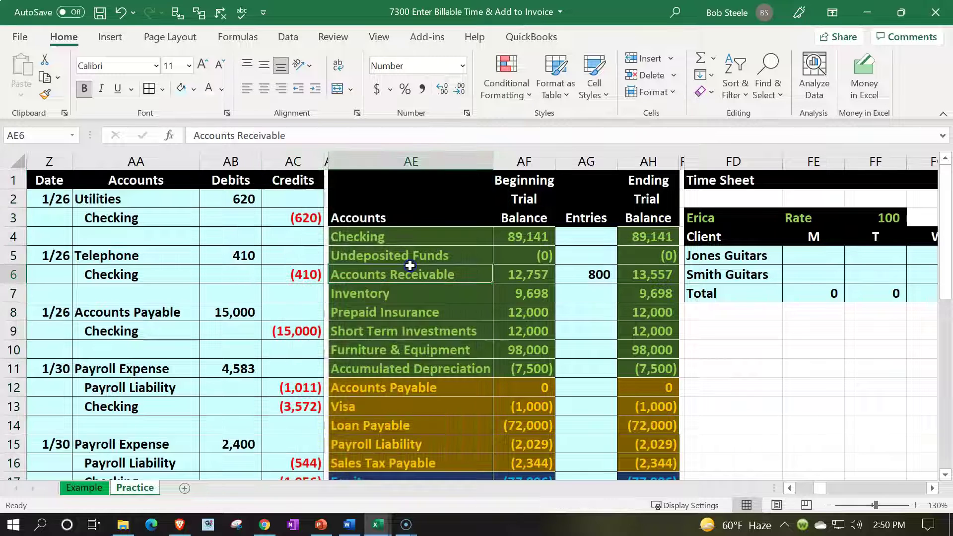
click(536, 162)
drag(536, 162, 752, 170)
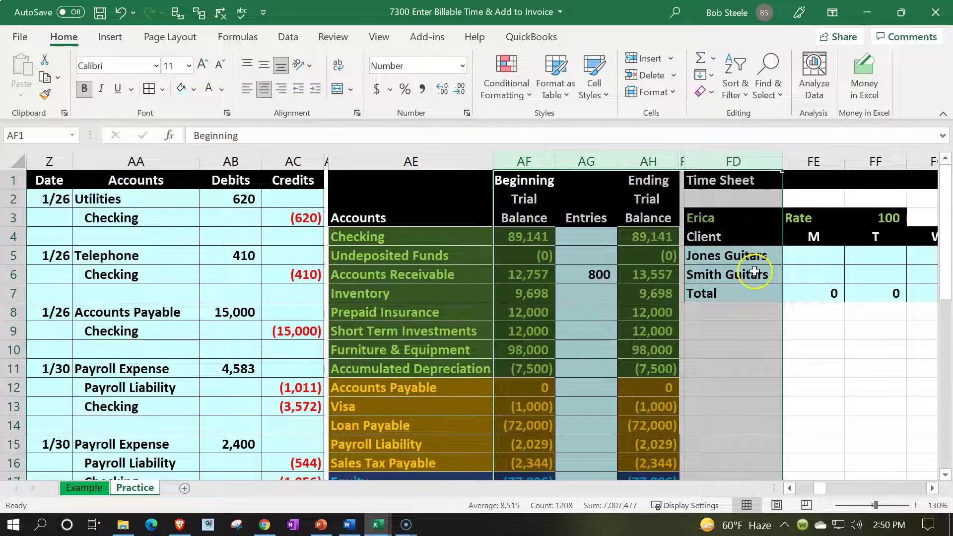
right_click(716, 293)
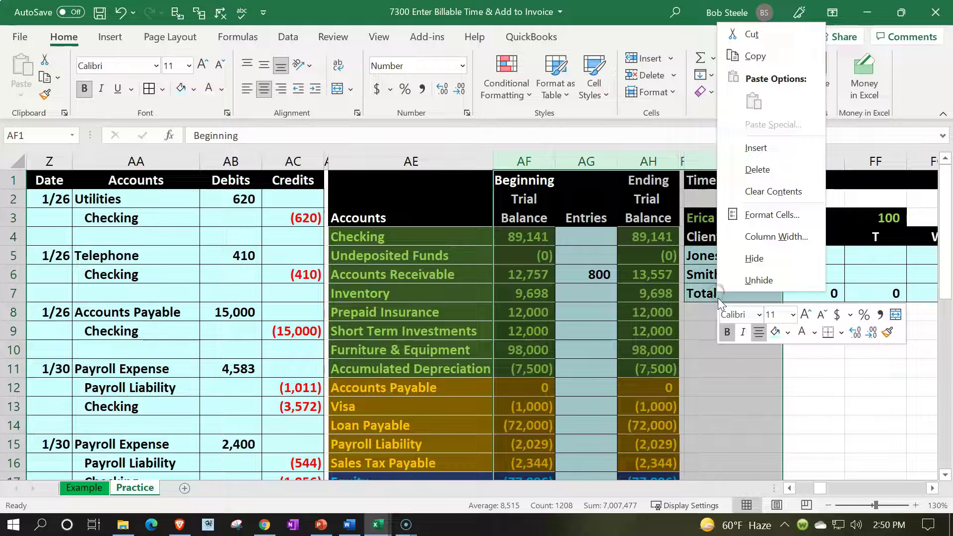
click(734, 279)
click(462, 324)
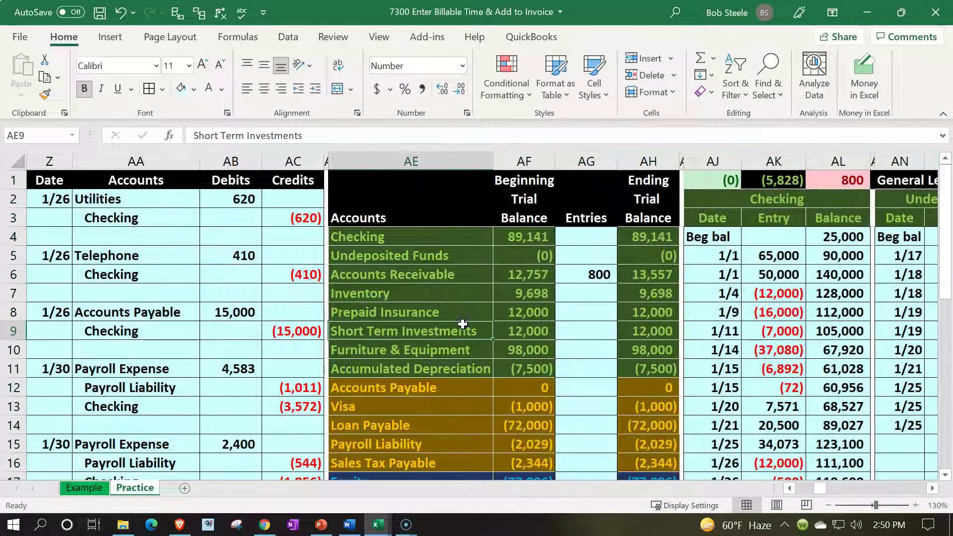
scroll(462, 323, down, 3)
drag(198, 407, 248, 405)
scroll(247, 406, up, 3)
Step: Enter the date 1/30 in the next empty Accounts Receivable ledger row, AR14
drag(393, 274, 505, 275)
key(Right)
key(Right)
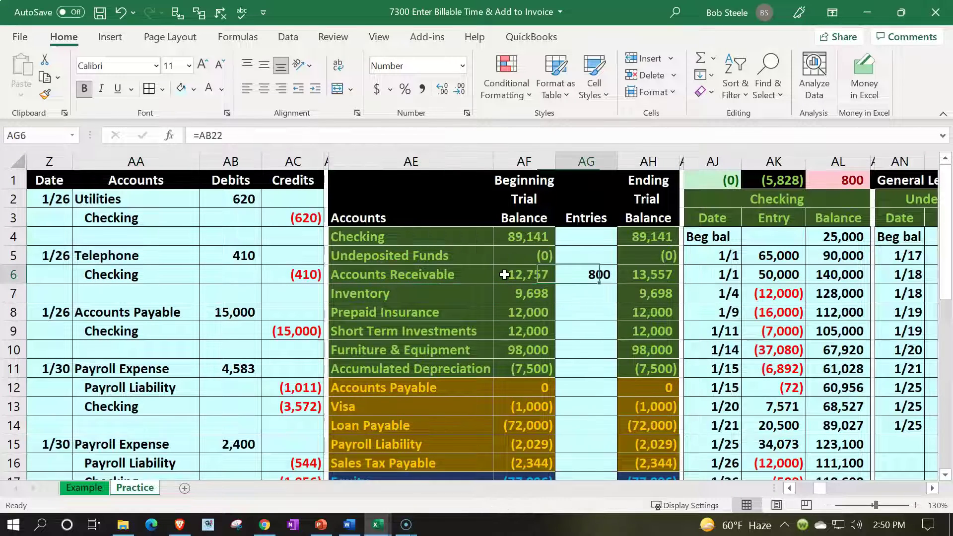
key(Right)
key(Right)
key(Right)
key(Right)
key(Right)
key(Right)
key(Right)
key(Right)
key(Right)
key(Right)
key(Right)
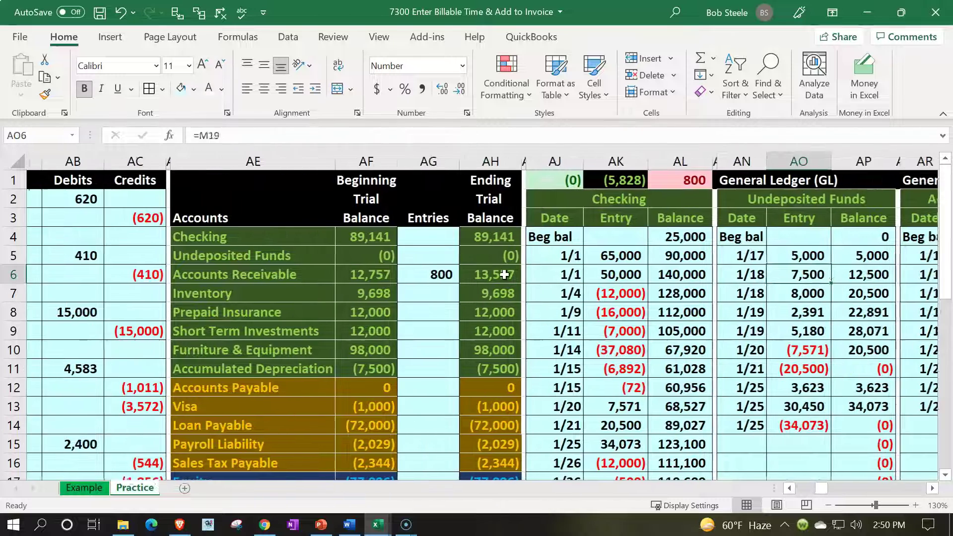
key(Right)
key(Right)
key(Right)
key(Right)
key(Right)
key(Down)
key(Down)
key(Down)
key(Down)
key(Down)
key(Down)
key(Down)
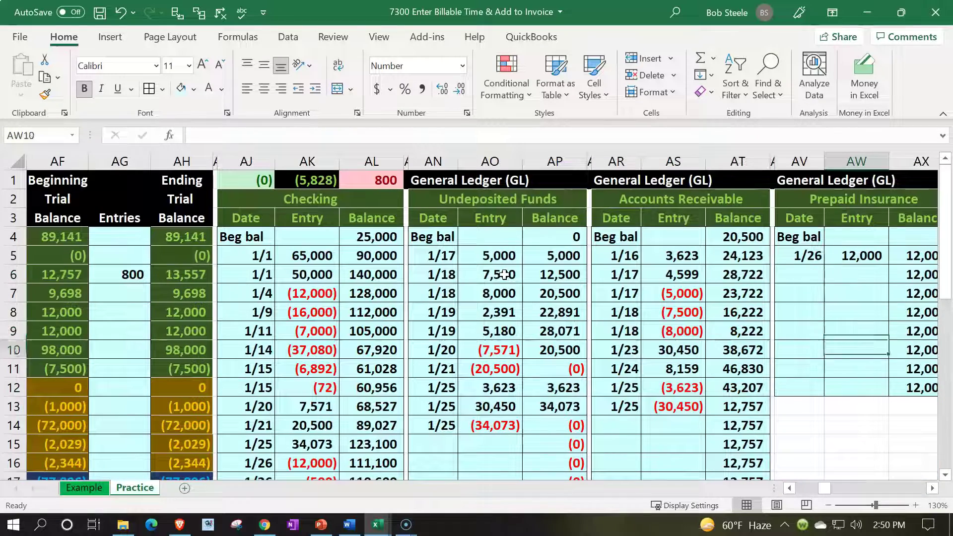
key(Left)
key(Left)
key(Left)
key(Left)
key(Left)
key(Down)
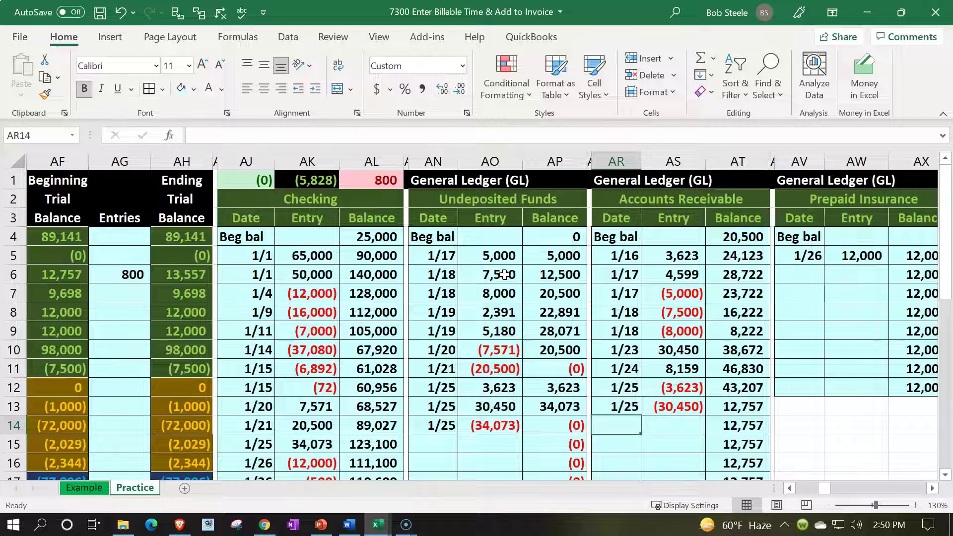
text(1/30)
key(Tab)
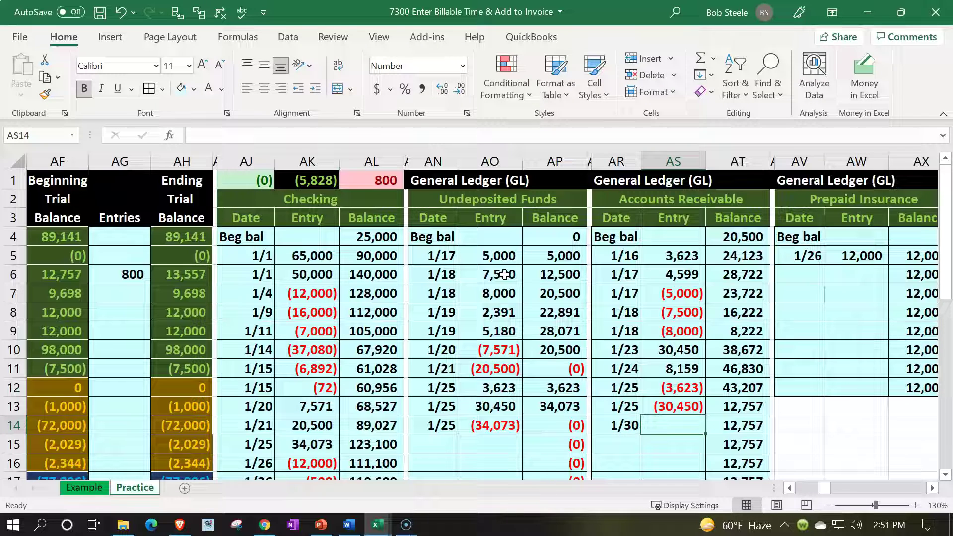
Step: Link AS14 to the 800 receivable debit with the formula =AB22
text(=)
key(Left)
key(Left)
key(Left)
key(Left)
key(Left)
key(Left)
key(Left)
key(Left)
key(Left)
key(Left)
key(Left)
key(Left)
key(Left)
key(Left)
key(Left)
key(Left)
key(Left)
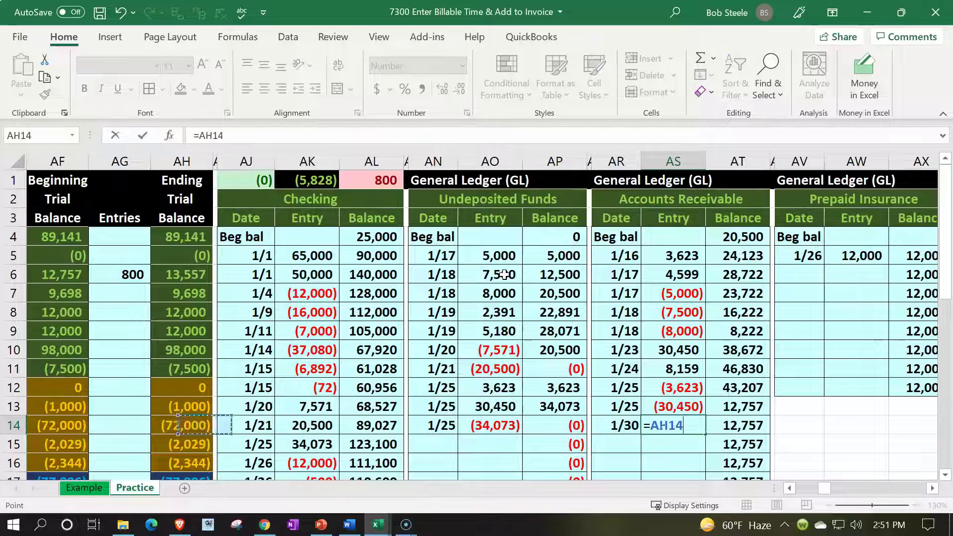
key(Left)
key(Left)
key(Down)
key(Down)
key(Down)
key(Down)
key(Down)
key(Down)
key(Down)
key(Down)
key(Down)
key(Down)
key(Down)
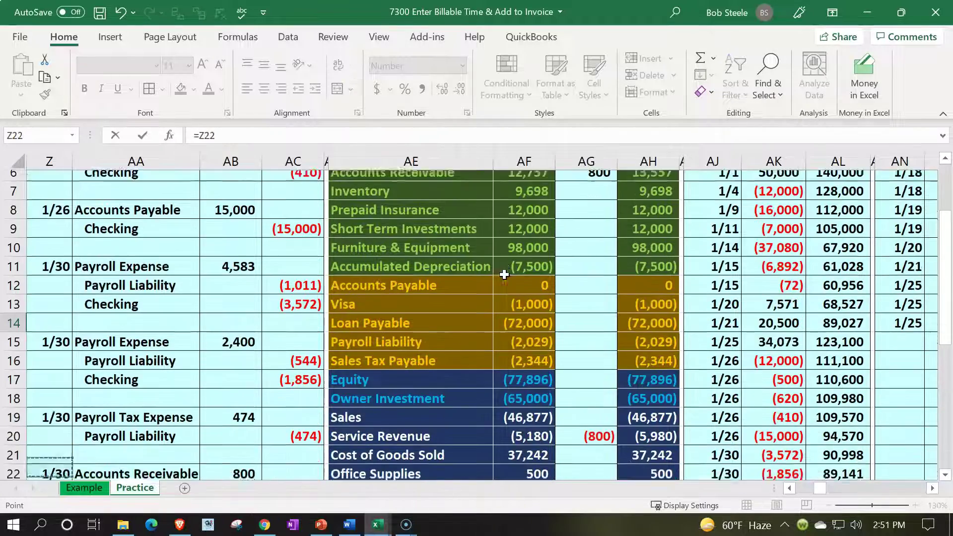
key(Right)
key(Right)
key(Up)
key(Up)
key(Up)
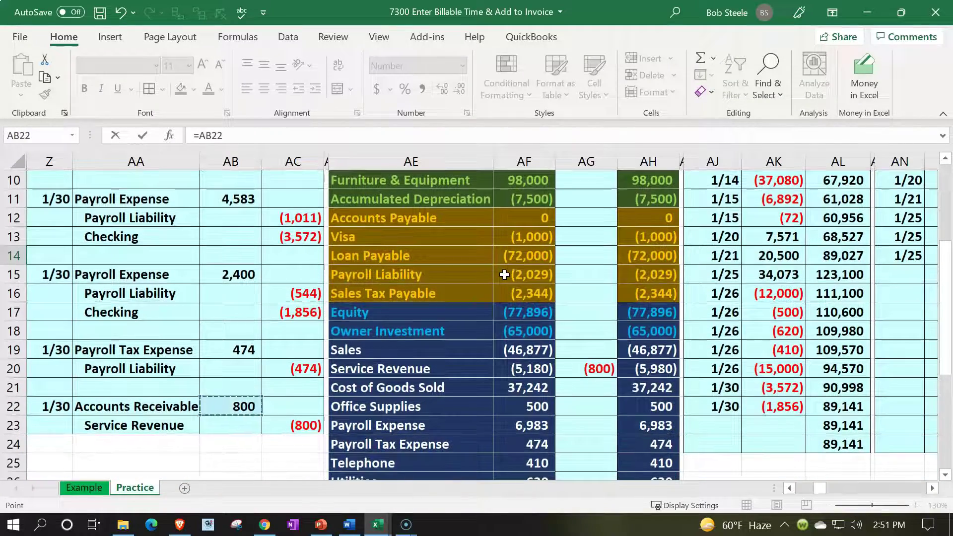
key(Return)
Step: Confirm the Accounts Receivable running balance in AT14 now reads 13,557
key(Up)
key(Up)
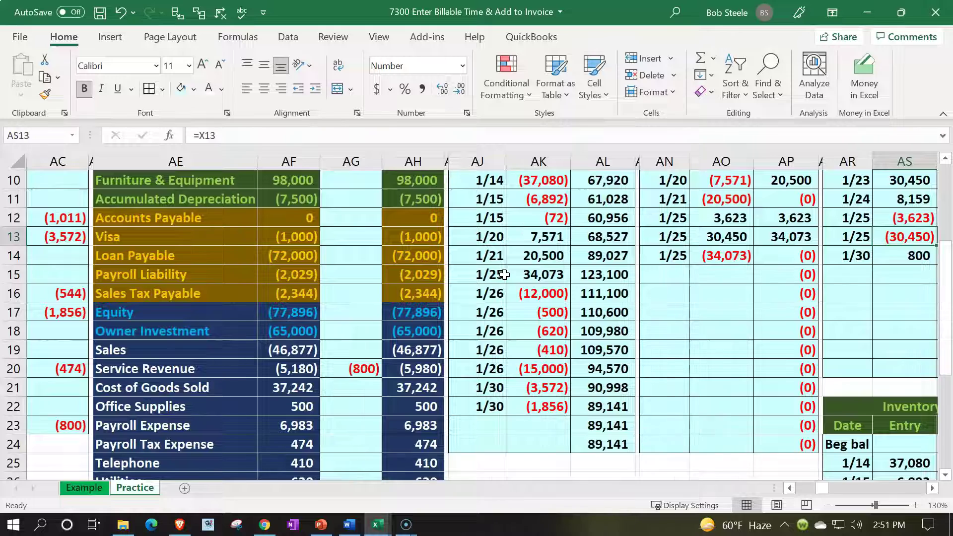
key(Right)
key(Left)
key(Right)
scroll(505, 274, right, 2)
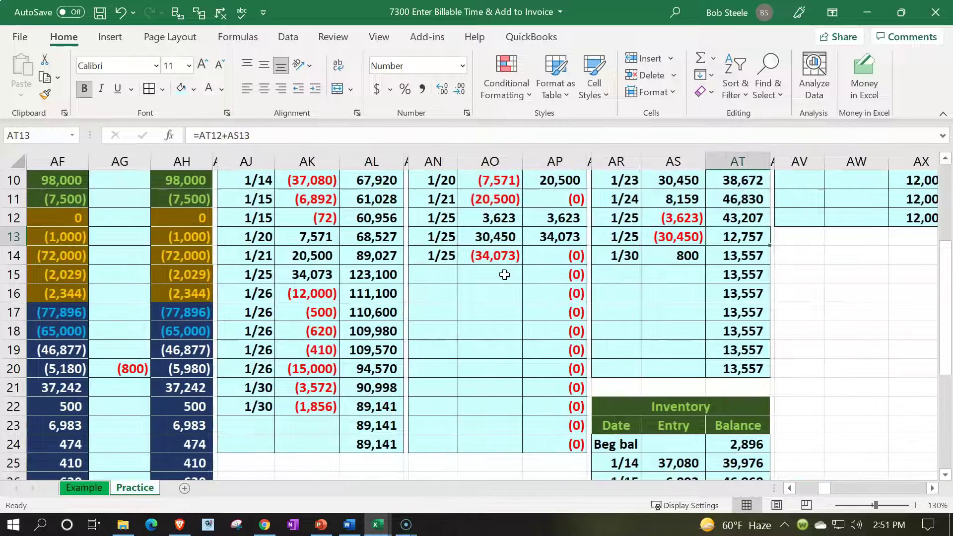
key(Down)
key(Left)
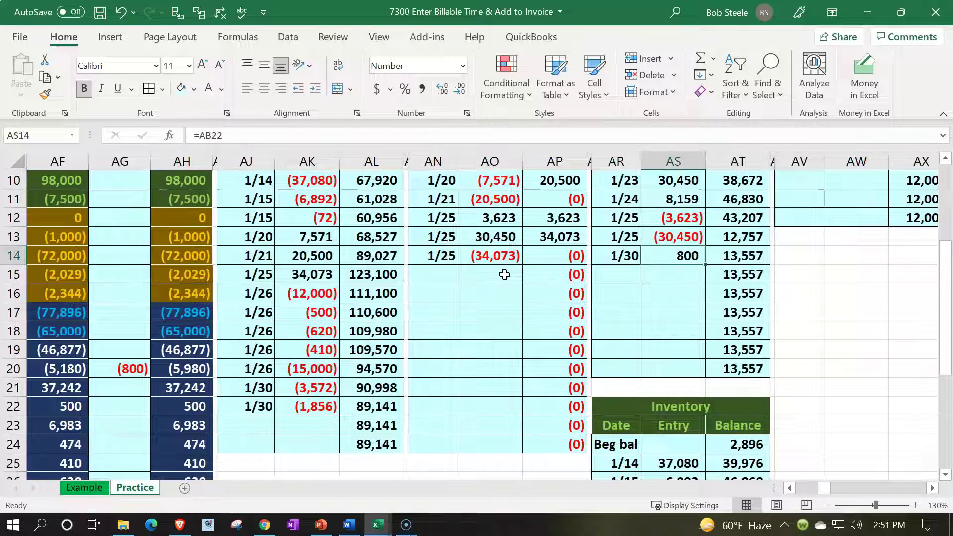
key(Right)
scroll(505, 274, up, 3)
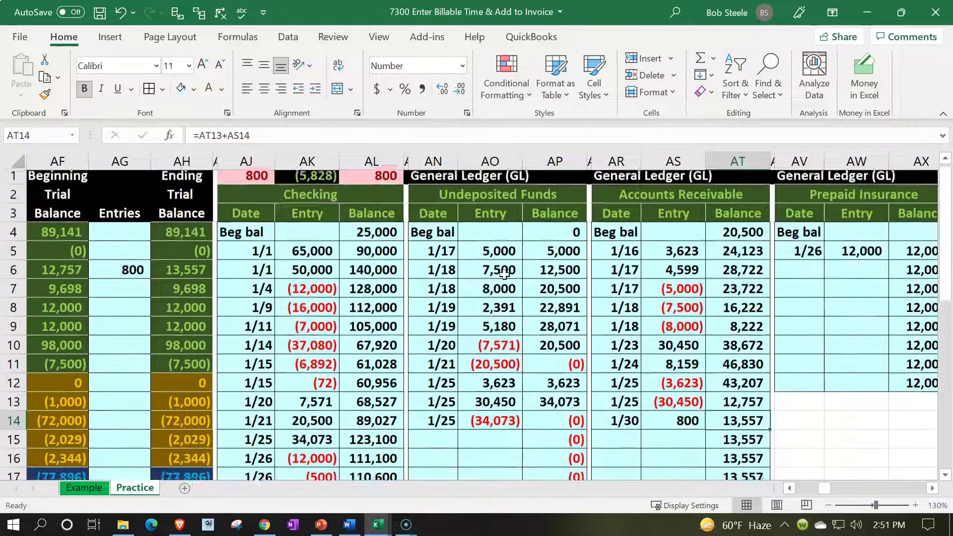
click(178, 271)
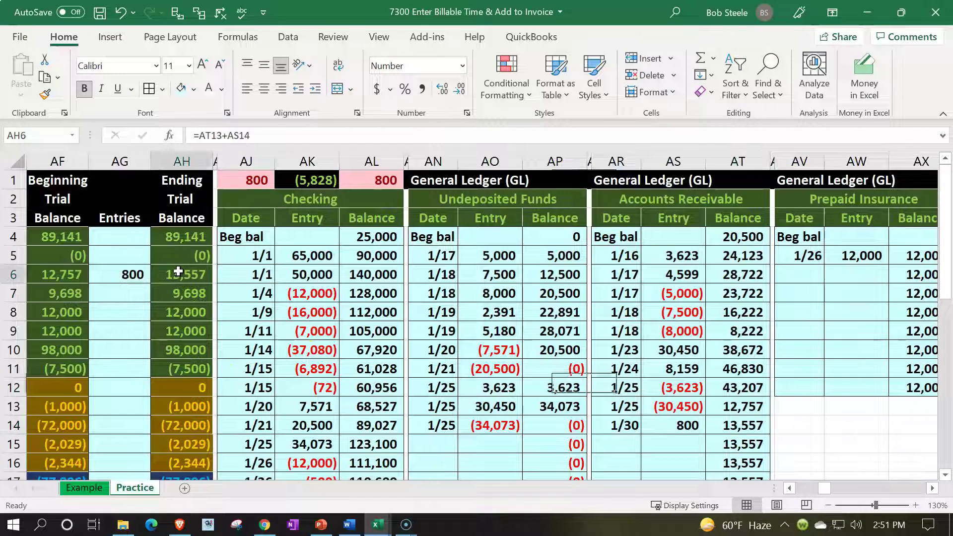
key(Left)
key(Left)
key(Left)
key(Left)
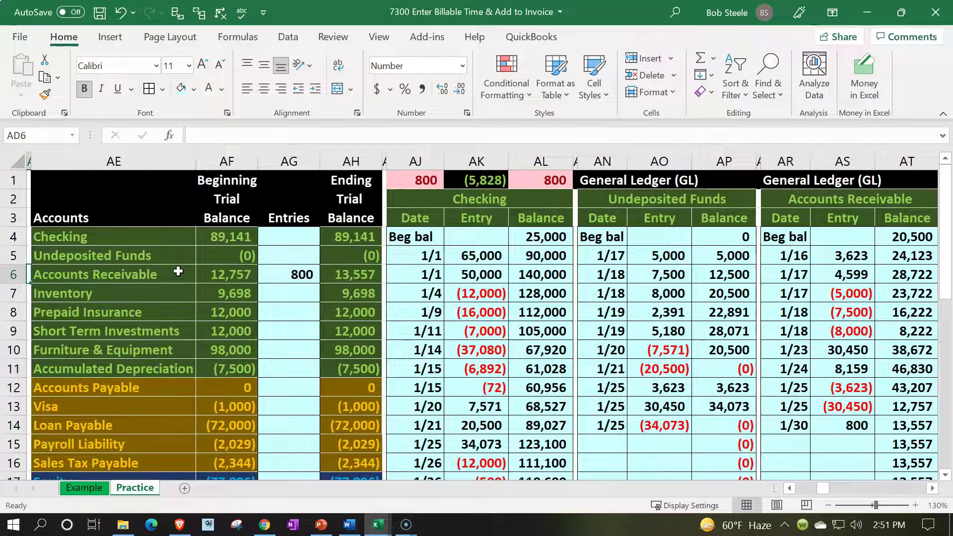
click(397, 180)
scroll(285, 342, down, 2)
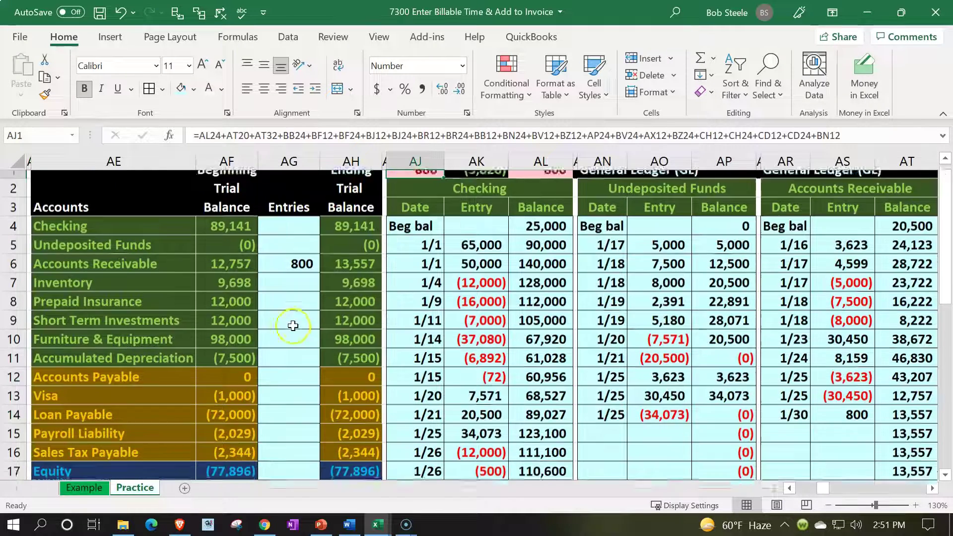
click(279, 356)
key(Left)
key(Left)
key(Left)
key(Left)
key(Left)
key(Left)
key(Left)
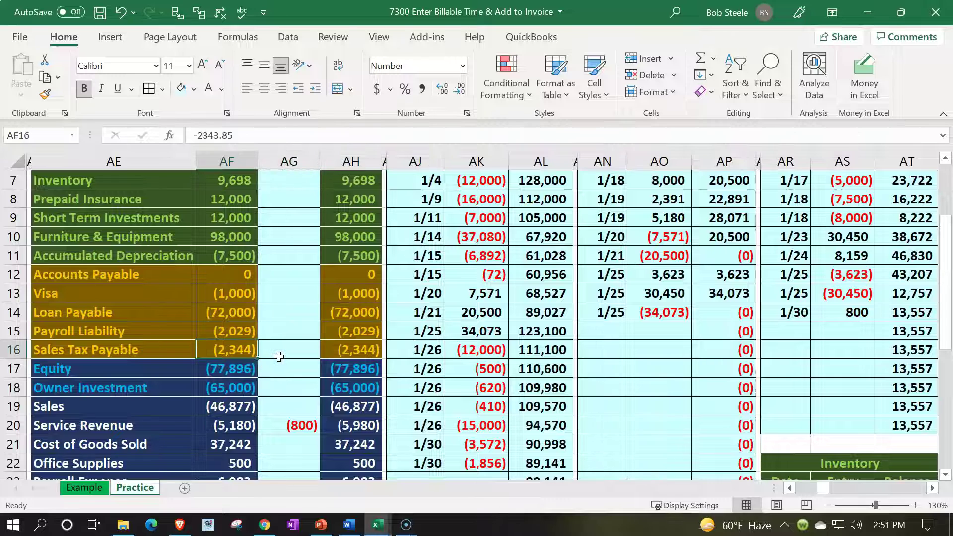
scroll(278, 356, down, 3)
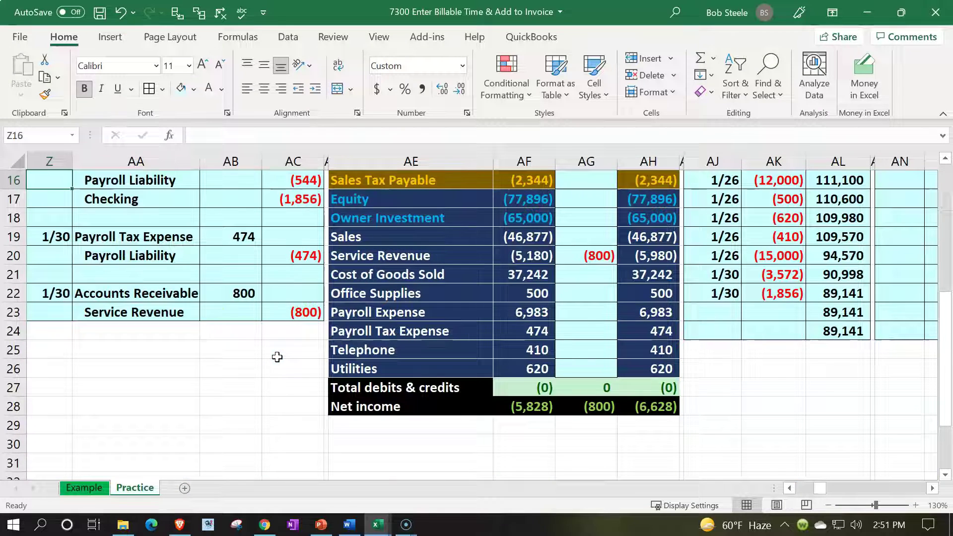
drag(192, 313, 257, 310)
drag(388, 256, 630, 255)
scroll(702, 253, up, 4)
click(743, 214)
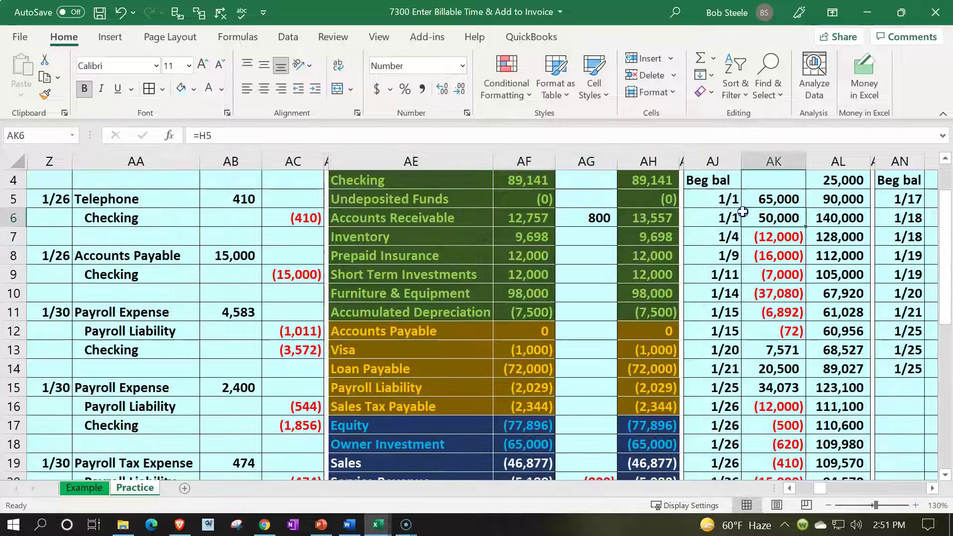
key(Up)
key(Up)
key(Up)
key(Up)
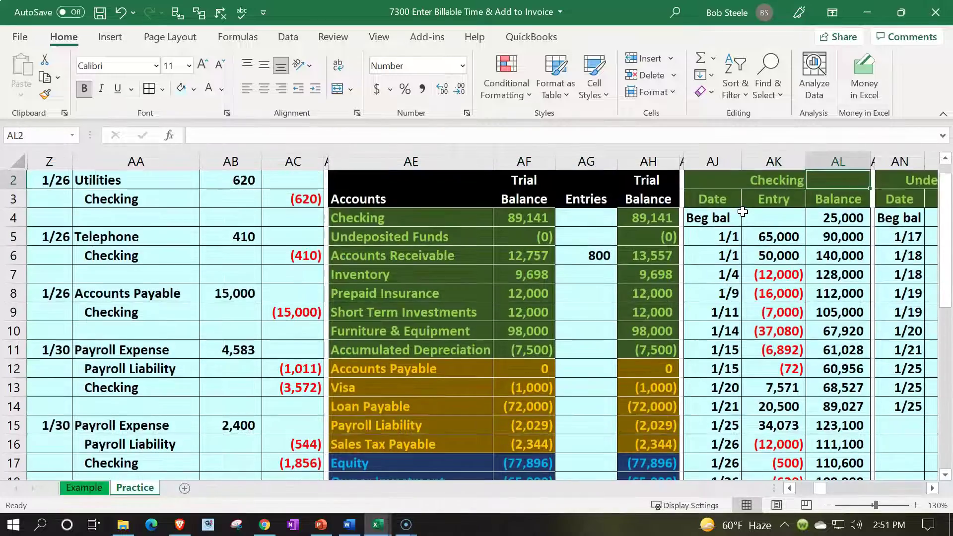
key(Right)
key(Right)
key(Right)
key(Right)
key(Right)
key(Right)
key(Right)
key(Right)
key(Right)
key(Right)
key(Right)
key(Right)
key(Right)
key(Right)
key(Right)
key(Right)
key(Right)
key(Right)
key(Right)
key(Right)
key(Right)
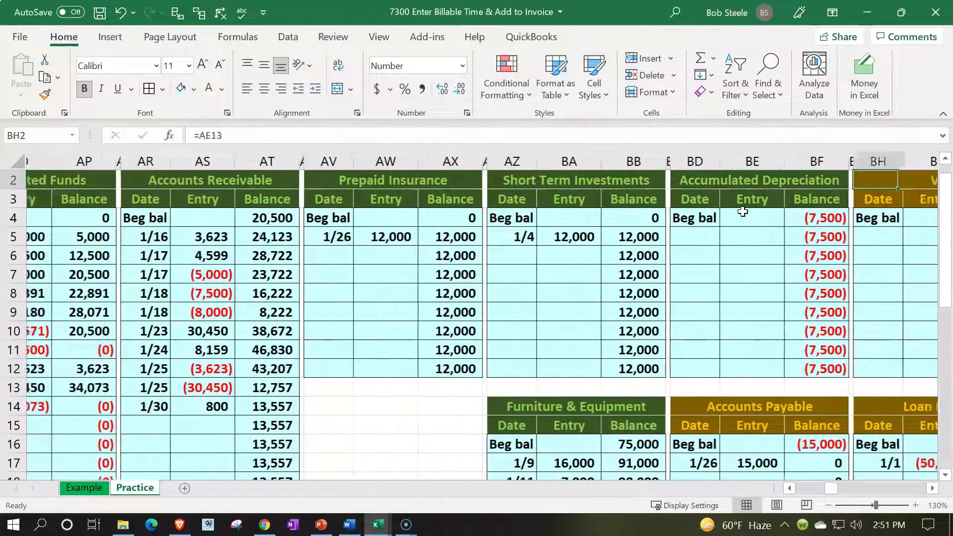
Step: Enter the date 1/30 in the next empty Service Revenue ledger row, BT18
key(Right)
key(Right)
key(Right)
key(Right)
key(Right)
key(Right)
key(Right)
key(Right)
key(Right)
key(Right)
key(Right)
key(Right)
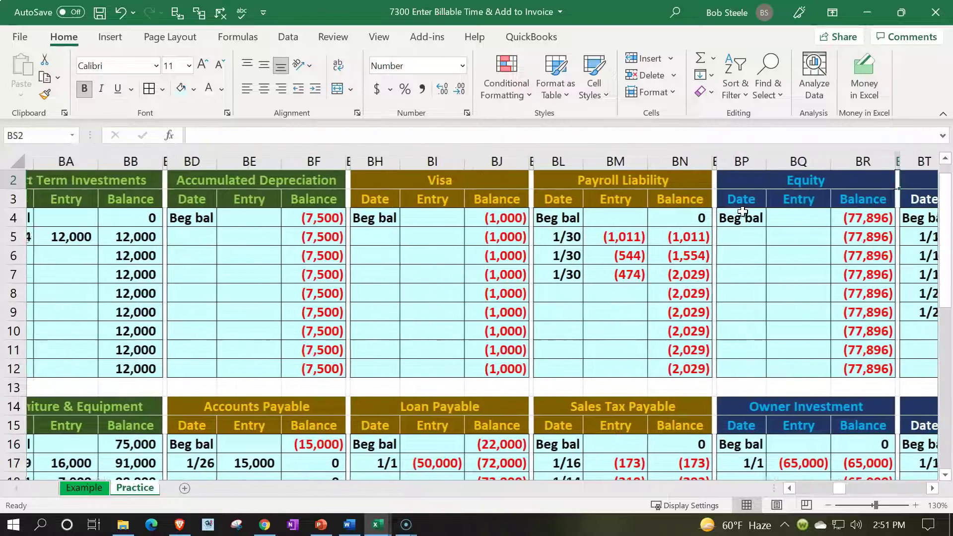
key(Right)
key(Right)
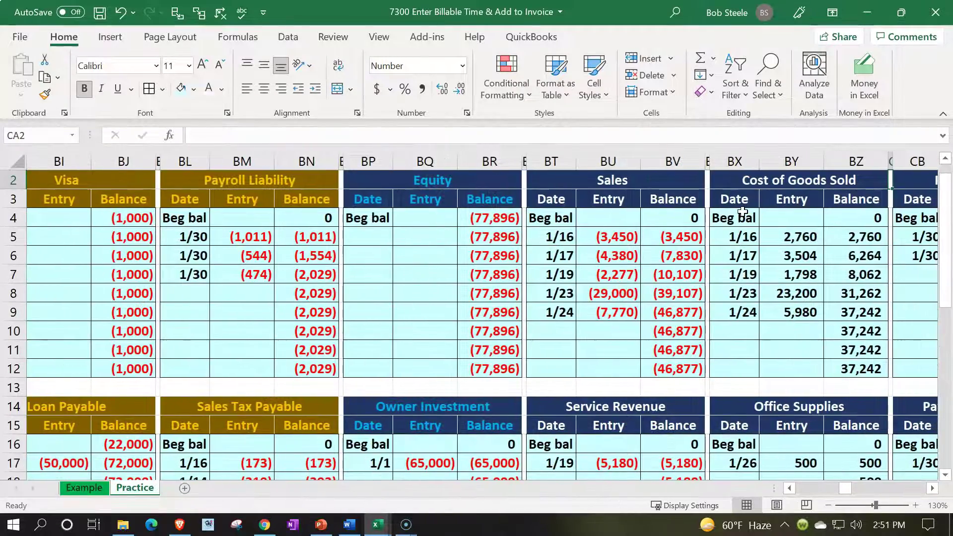
scroll(587, 427, down, 1)
click(571, 427)
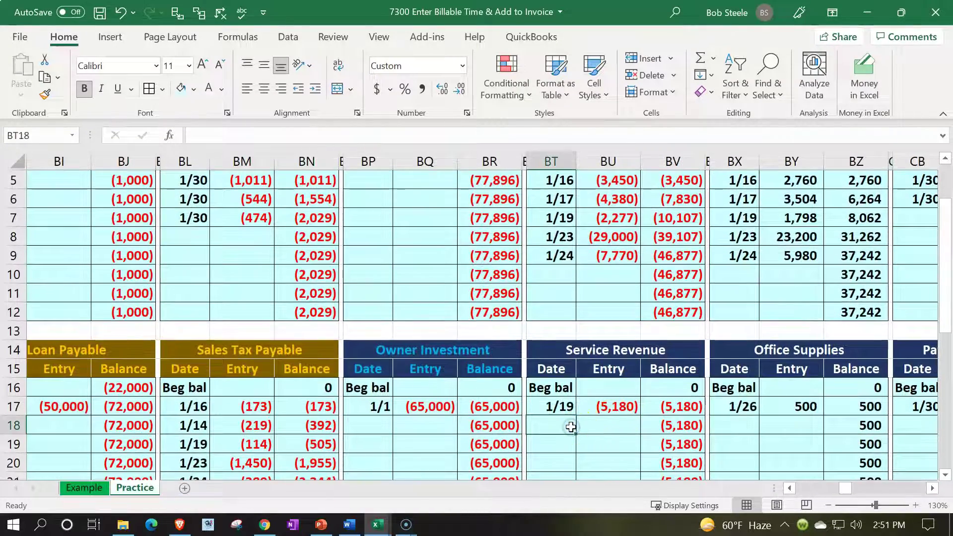
text(1/30)
key(Return)
key(Up)
key(Right)
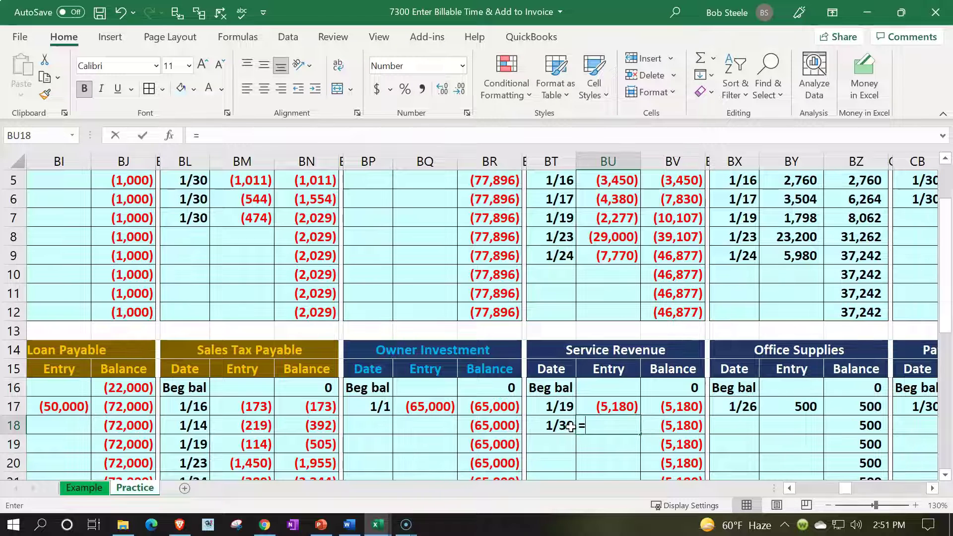
Step: Link BU18 to the (800) revenue credit with the formula =AC23
key(Left)
key(Left)
key(Left)
key(Left)
key(Left)
key(Left)
key(Left)
key(Left)
key(Left)
key(Left)
key(Left)
key(Left)
key(Left)
key(Left)
key(Left)
key(Left)
key(Left)
key(Left)
key(Left)
key(Left)
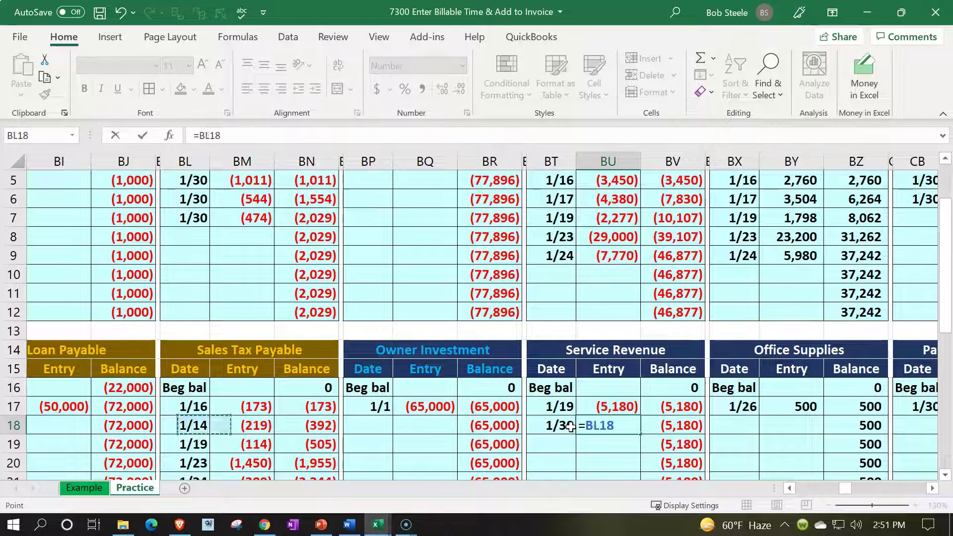
key(Left)
key(Left)
key(Left)
key(Left)
key(Left)
key(Left)
key(Left)
key(Left)
key(Left)
key(Left)
key(Left)
key(Left)
key(Left)
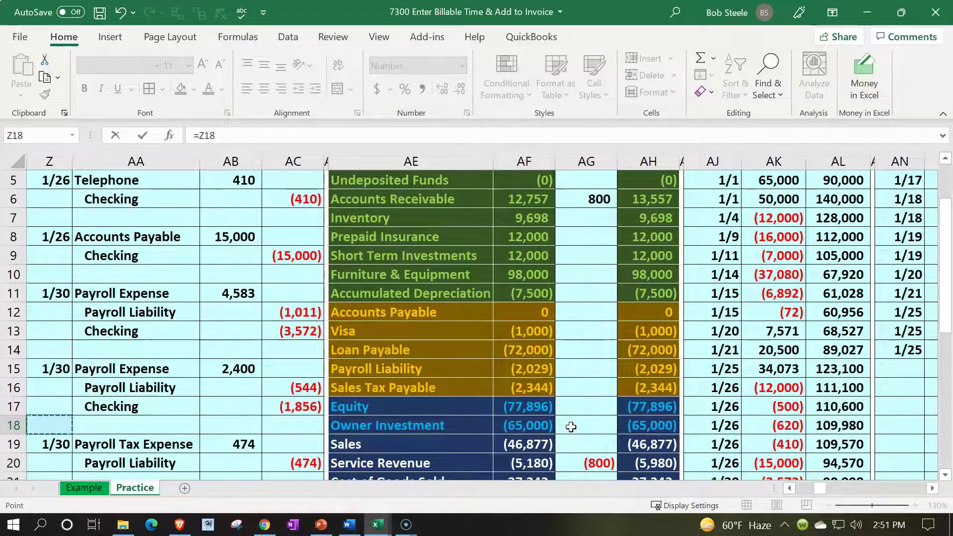
key(Down)
key(Down)
key(Down)
key(Down)
key(Down)
key(Down)
key(Down)
key(Down)
key(Right)
key(Right)
key(Right)
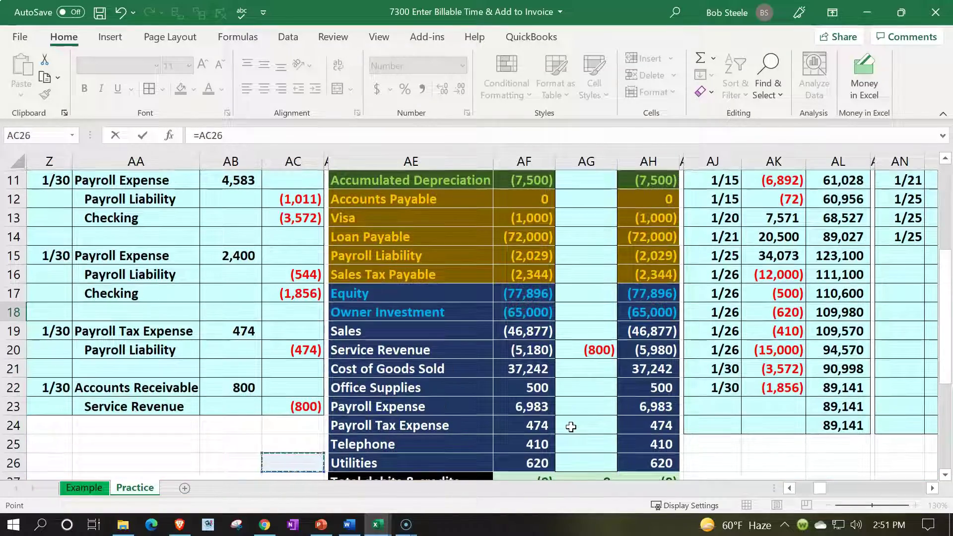
key(Up)
key(Up)
key(Up)
key(Return)
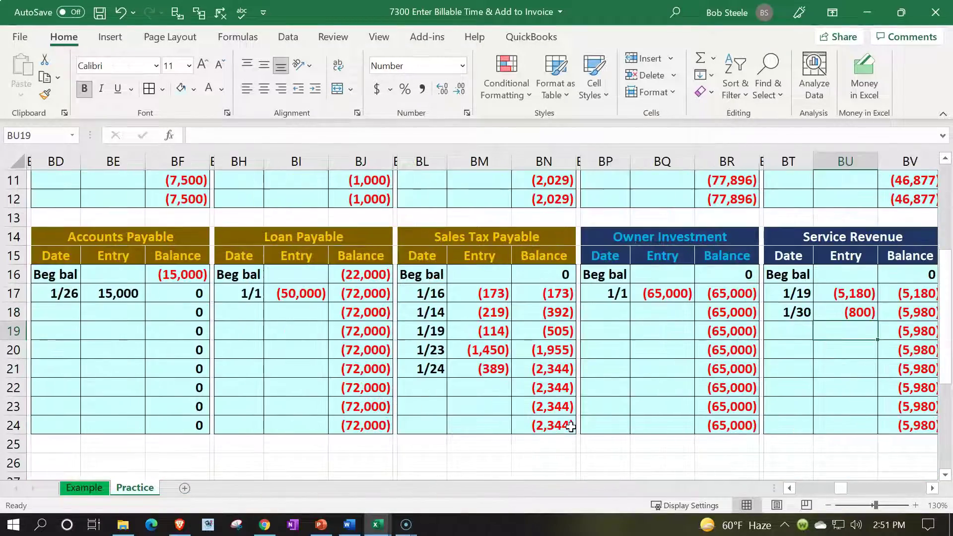
Step: Verify the Service Revenue running balance in BV18 shows (5,980)
key(Right)
key(Right)
key(Up)
key(Up)
key(Up)
key(Down)
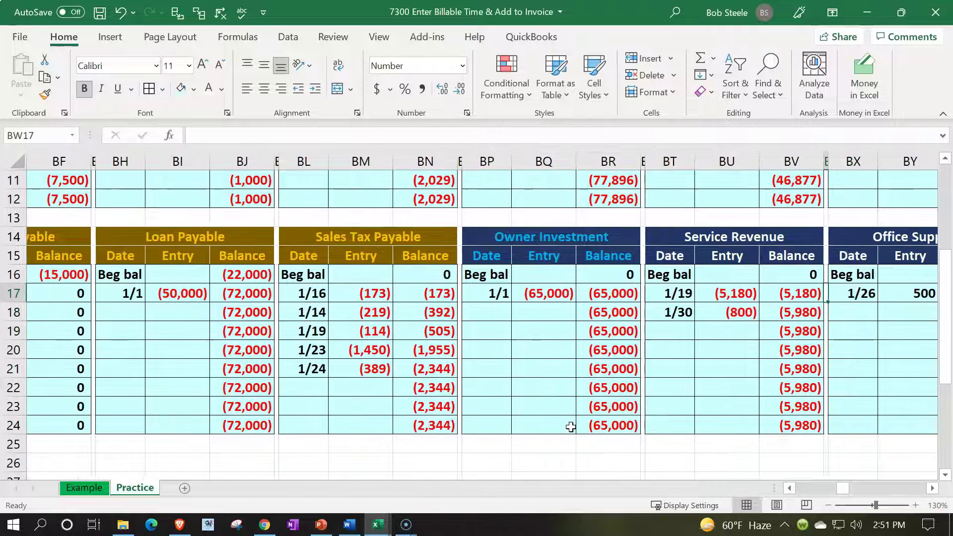
key(Left)
key(Down)
key(Left)
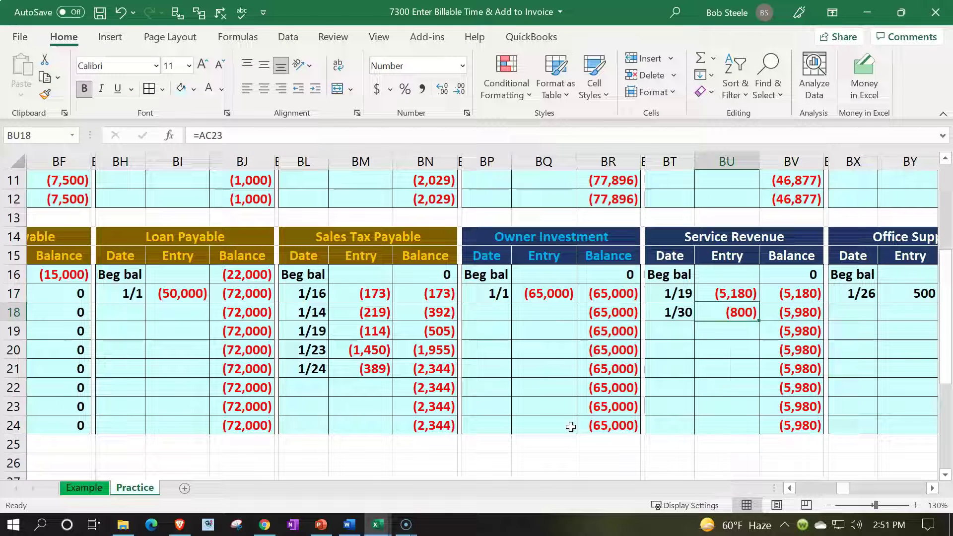
key(Right)
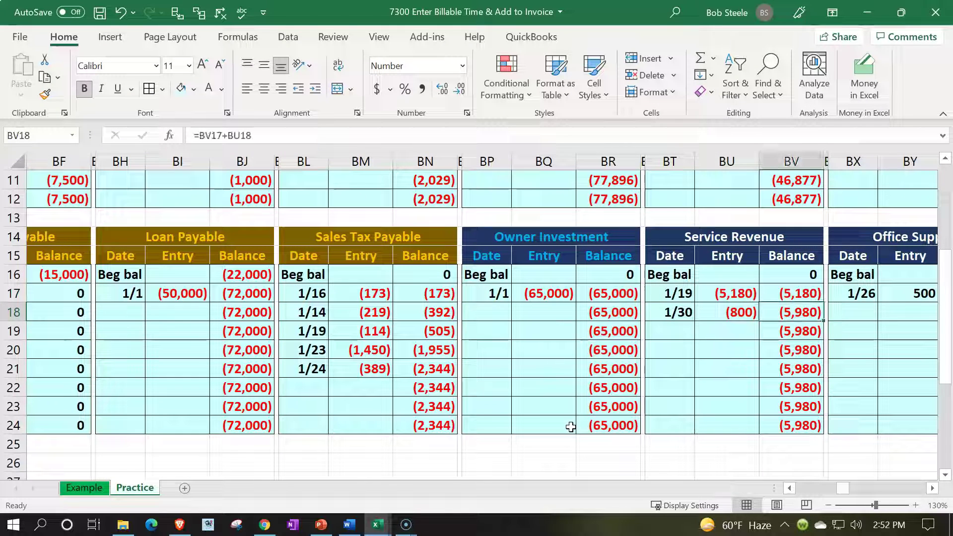
key(Left)
key(Left)
key(Left)
key(Left)
key(Left)
key(Left)
key(Left)
key(Left)
key(Left)
key(Left)
key(Left)
key(Left)
key(Left)
key(Left)
key(Left)
key(Left)
key(Left)
key(Left)
key(Left)
key(Left)
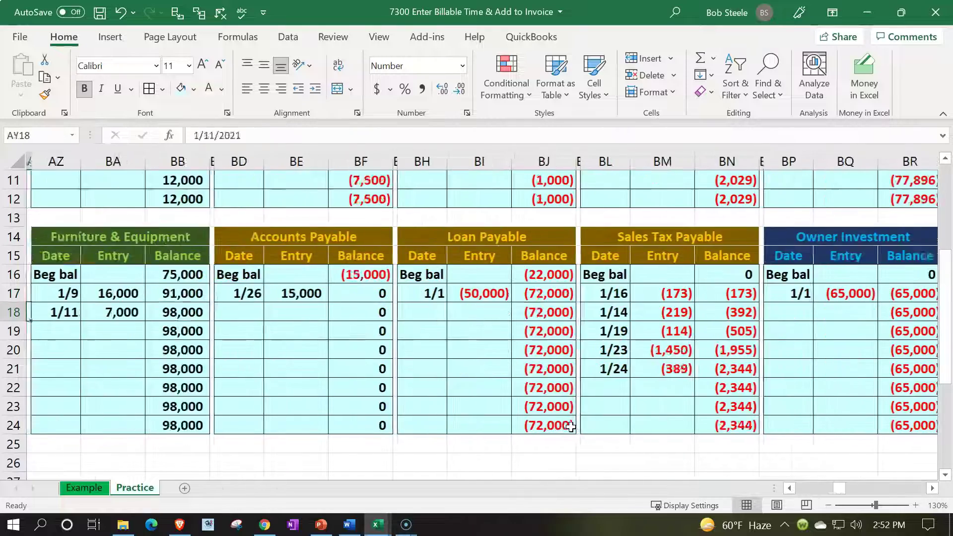
key(Left)
key(Left)
key(Left)
key(Left)
key(Left)
key(Left)
key(Left)
key(Left)
key(Left)
key(Left)
key(Left)
key(Left)
key(Left)
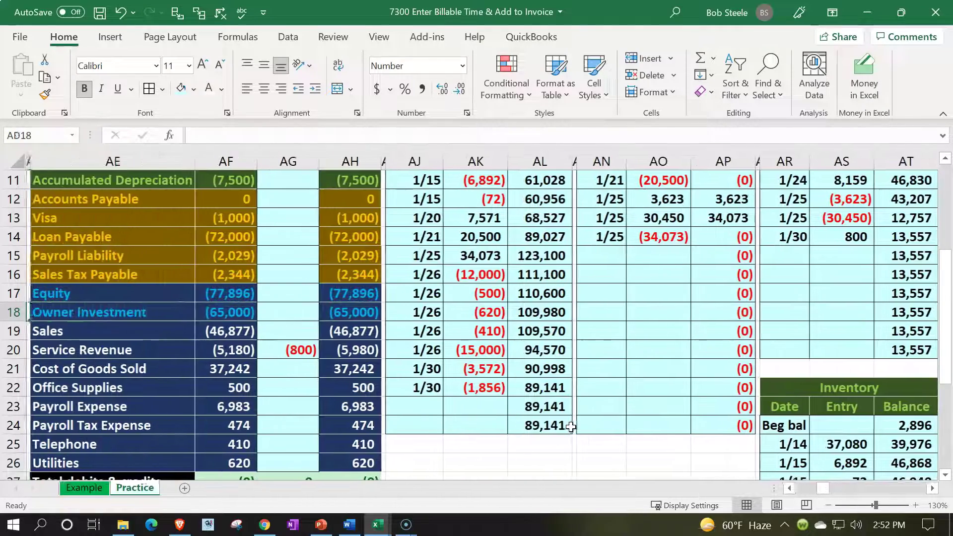
key(Right)
key(Right)
key(Down)
key(Down)
scroll(571, 427, down, 1)
click(370, 447)
click(326, 451)
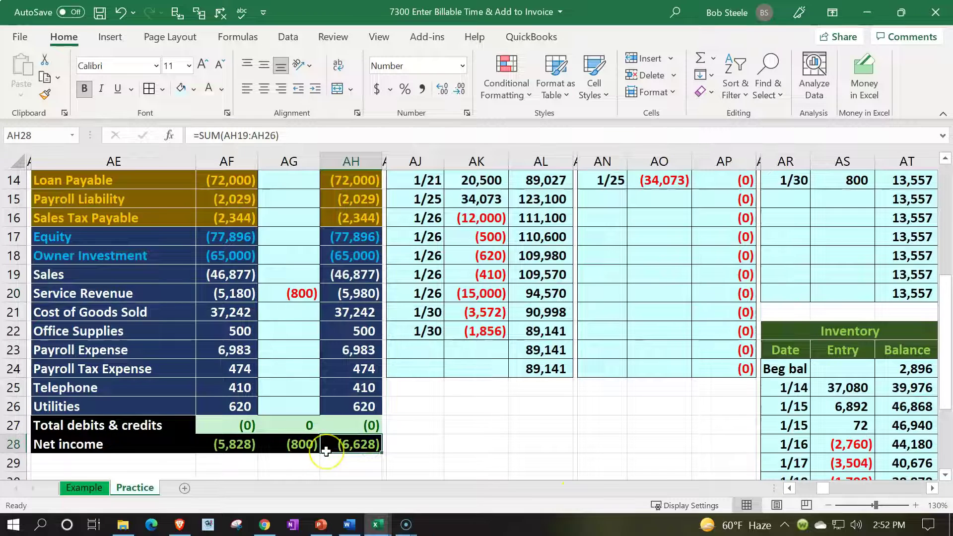
scroll(326, 451, up, 5)
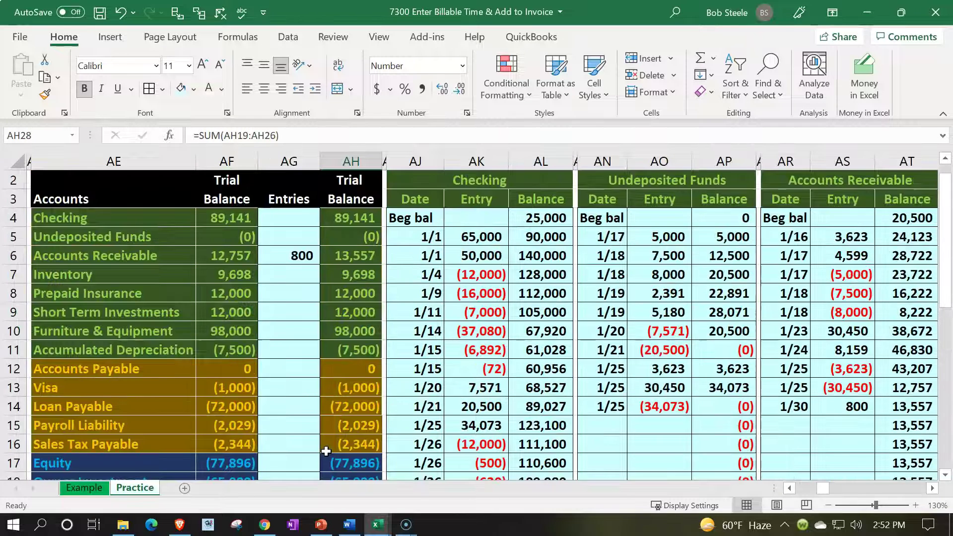
click(432, 180)
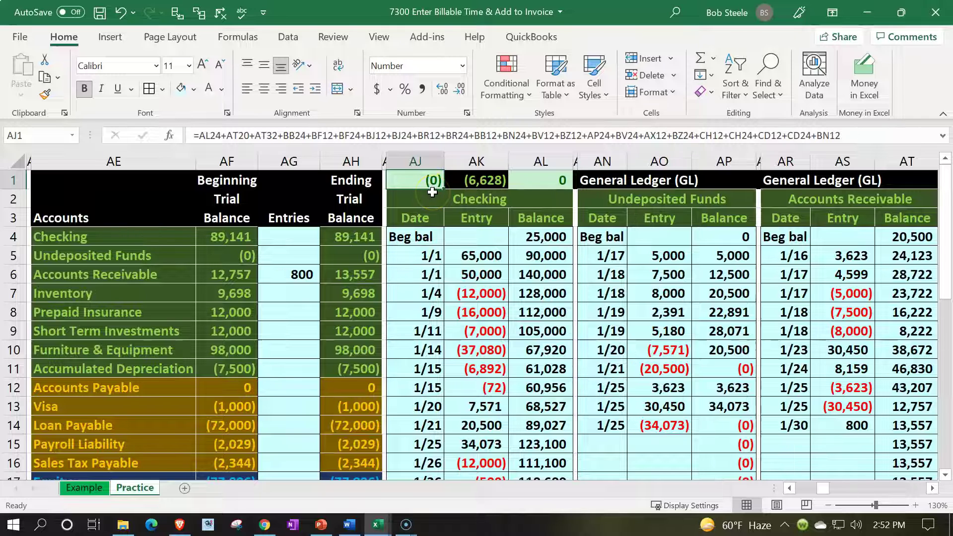
click(300, 274)
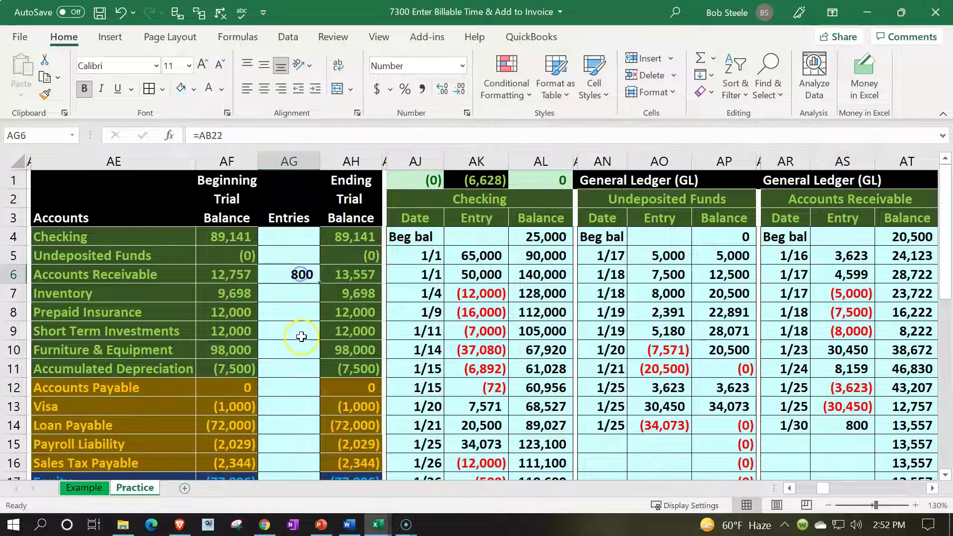
Step: Enter the date 1/30 in the next empty Jones Guitars ledger row, CJ19
key(Right)
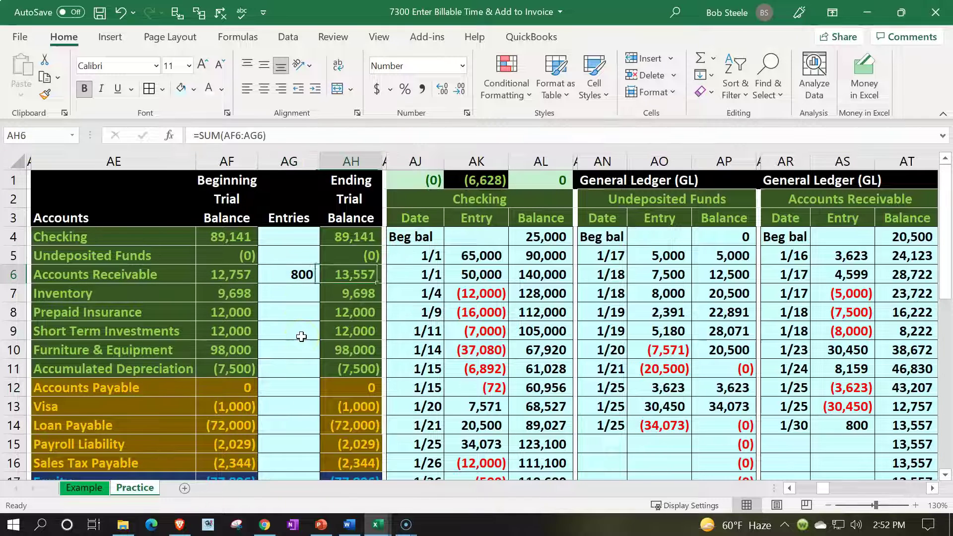
key(Right)
key(Right)
key(Right)
key(Right)
key(Right)
key(Right)
key(Right)
key(Right)
key(Right)
key(Right)
key(Right)
key(Right)
key(Right)
key(Right)
key(Right)
key(Right)
key(Right)
key(Right)
key(Right)
key(Right)
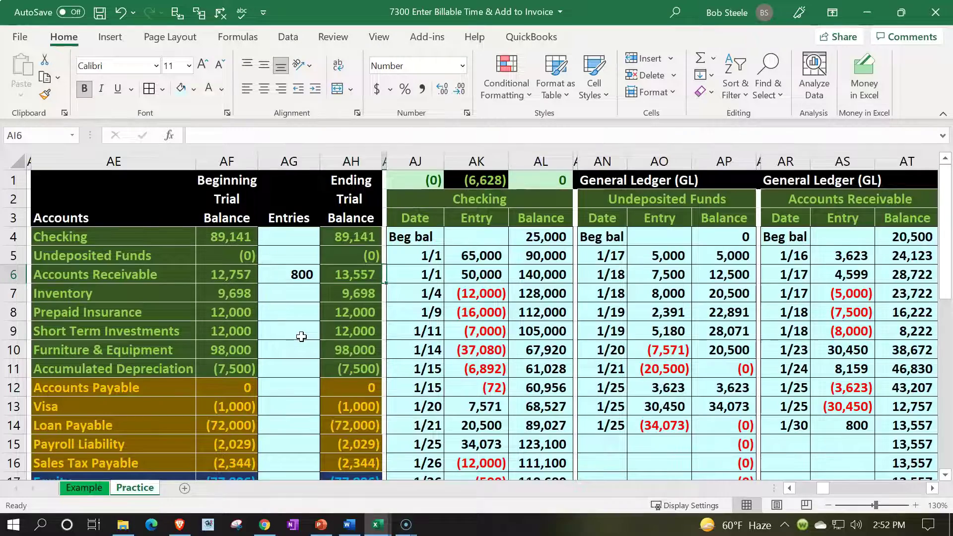
key(Right)
key(Right)
key(Right)
key(Right)
key(Right)
key(Right)
key(Right)
key(Right)
key(Right)
key(Right)
key(Right)
key(Right)
key(Right)
key(Right)
key(Right)
key(Right)
key(Right)
key(Right)
key(Right)
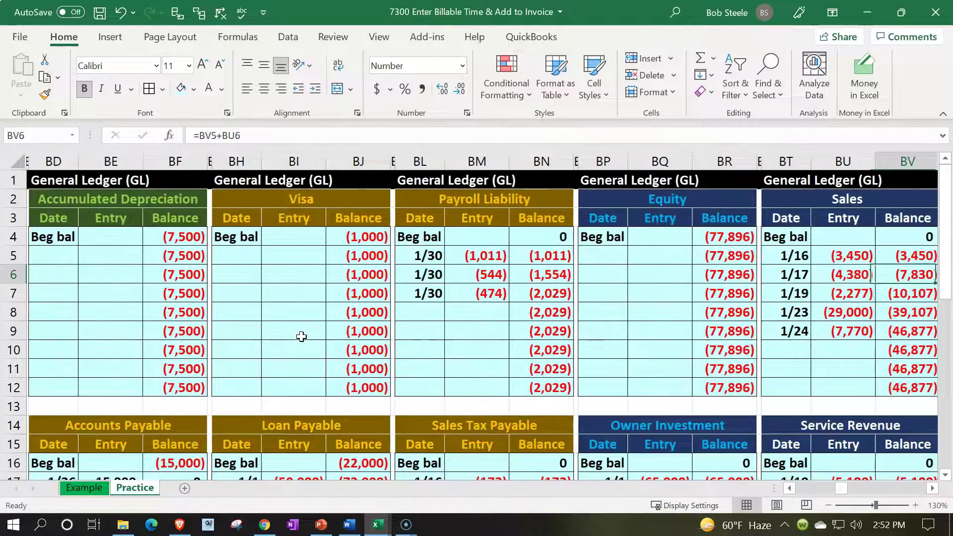
key(Right)
key(Right)
key(Right)
key(Right)
key(Right)
key(Right)
key(Right)
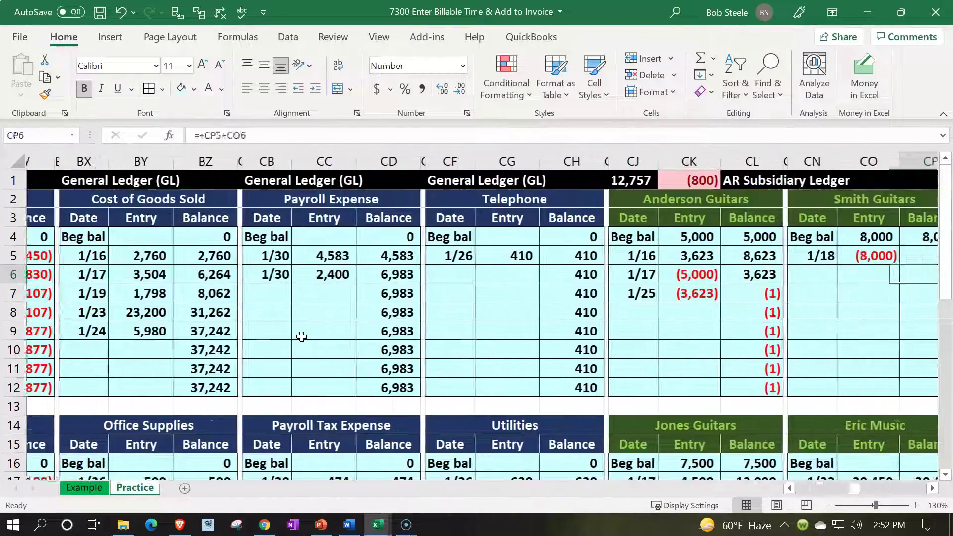
key(Down)
key(Down)
key(Down)
key(Down)
key(Down)
key(Down)
key(Down)
key(Down)
key(Down)
key(Down)
key(Down)
key(Down)
key(Down)
key(Down)
key(Down)
key(Down)
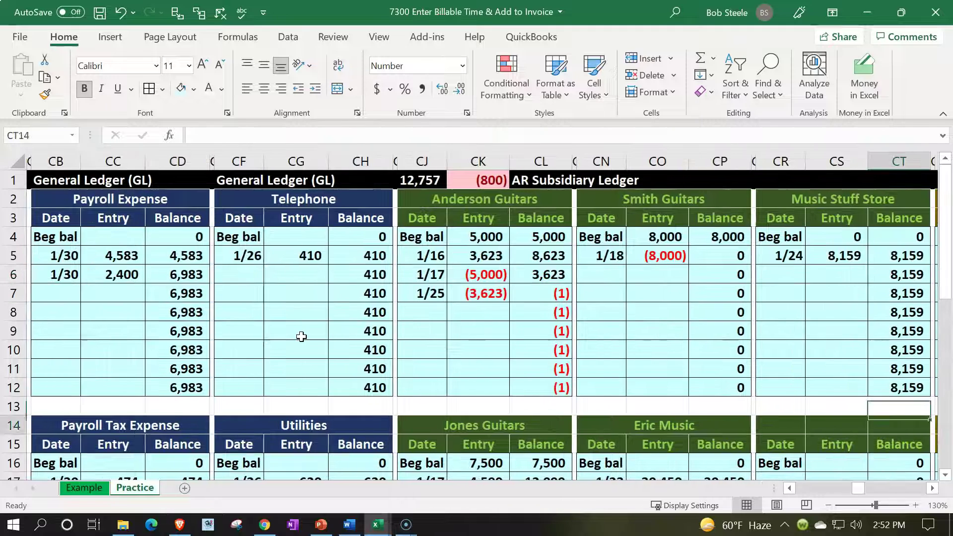
key(Left)
key(Left)
key(Left)
key(Left)
key(Left)
key(Left)
key(Left)
key(Left)
key(Left)
key(Up)
key(Up)
key(Up)
key(Left)
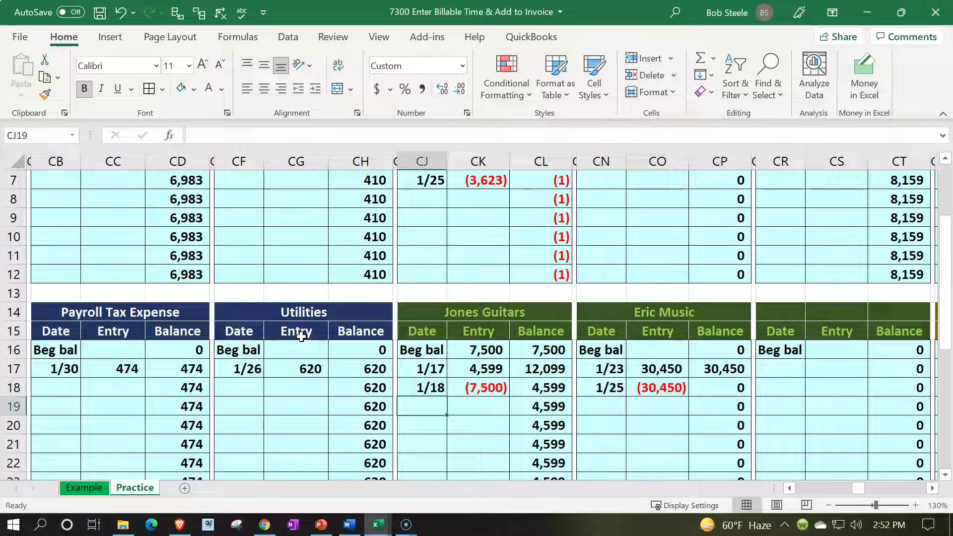
text(1/30)
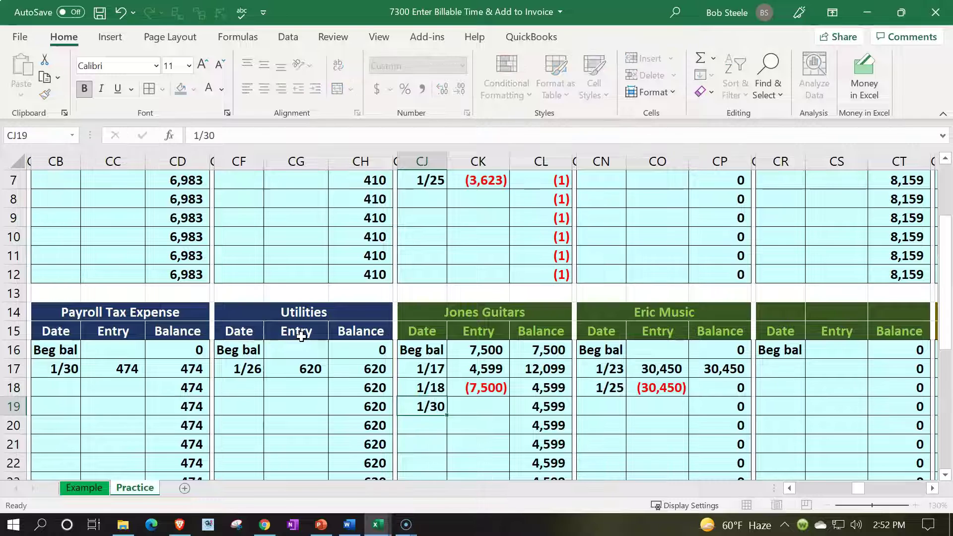
key(Tab)
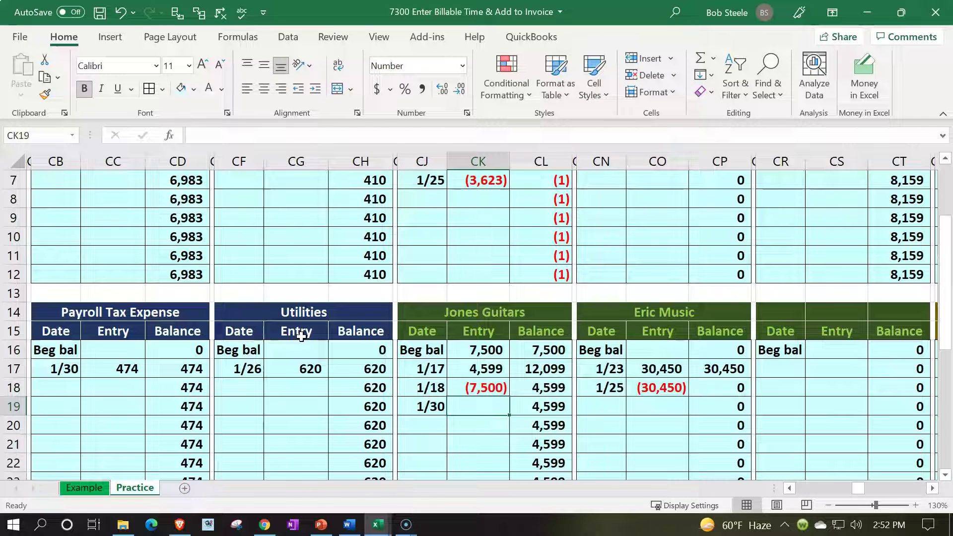
Step: Link CK19 to the 800 journal debit with the formula =AB22
text(=)
key(Left)
key(Left)
key(Left)
key(Left)
key(Left)
key(Left)
key(Left)
key(Left)
key(Left)
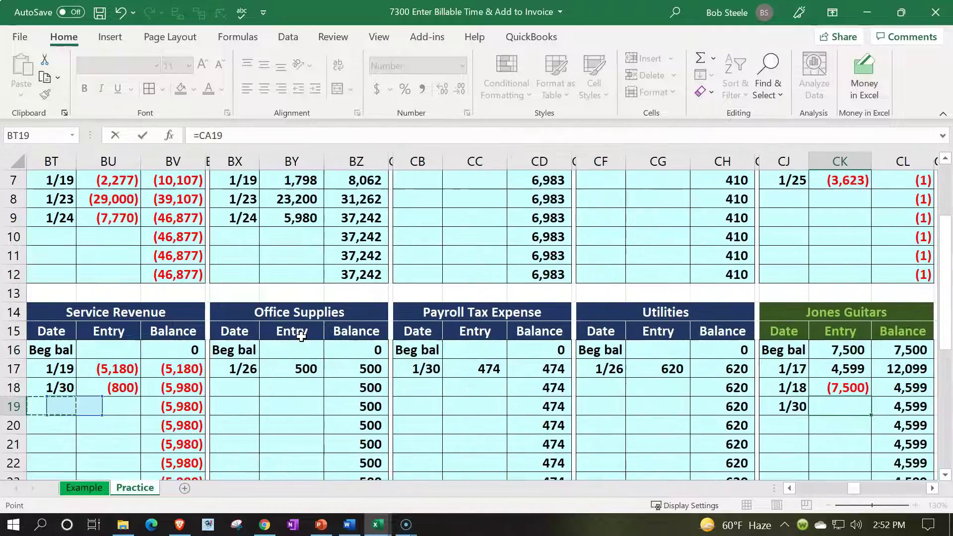
key(Left)
key(Left)
key(Left)
key(Left)
key(Left)
key(Left)
key(Left)
key(Left)
key(Left)
key(Left)
key(Left)
key(Left)
key(Left)
key(Left)
key(Left)
key(Left)
key(Left)
key(Left)
key(Left)
key(Left)
key(Down)
key(Down)
key(Down)
key(Down)
key(Right)
key(Right)
key(Down)
key(Down)
key(Up)
key(Up)
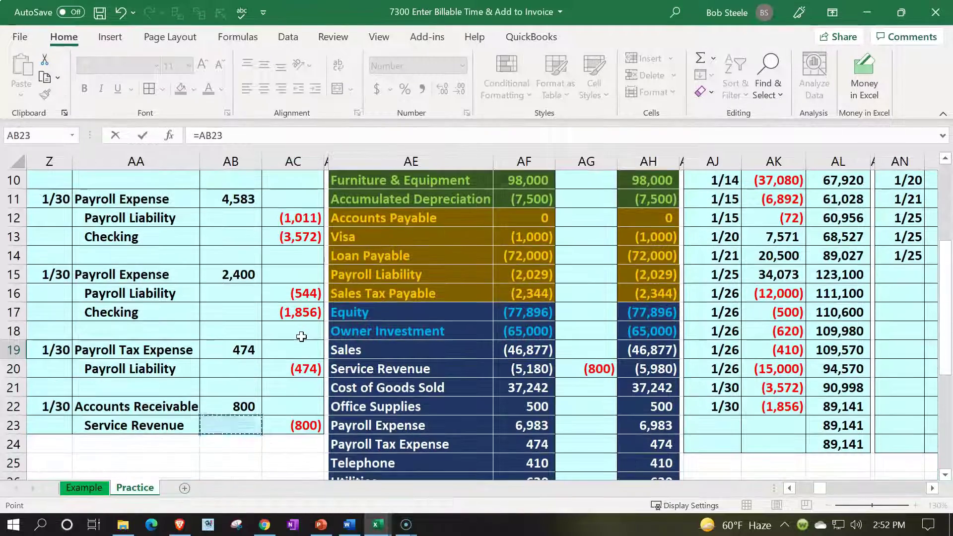
key(Up)
key(Return)
Step: Check the Jones Guitars running balance has risen to 5,399
key(Right)
key(Right)
key(Right)
key(Right)
key(Right)
key(Right)
key(Right)
key(Right)
key(Right)
key(Right)
key(Right)
key(Right)
key(Right)
key(Right)
key(Right)
key(Right)
key(Right)
key(Right)
key(Right)
key(Right)
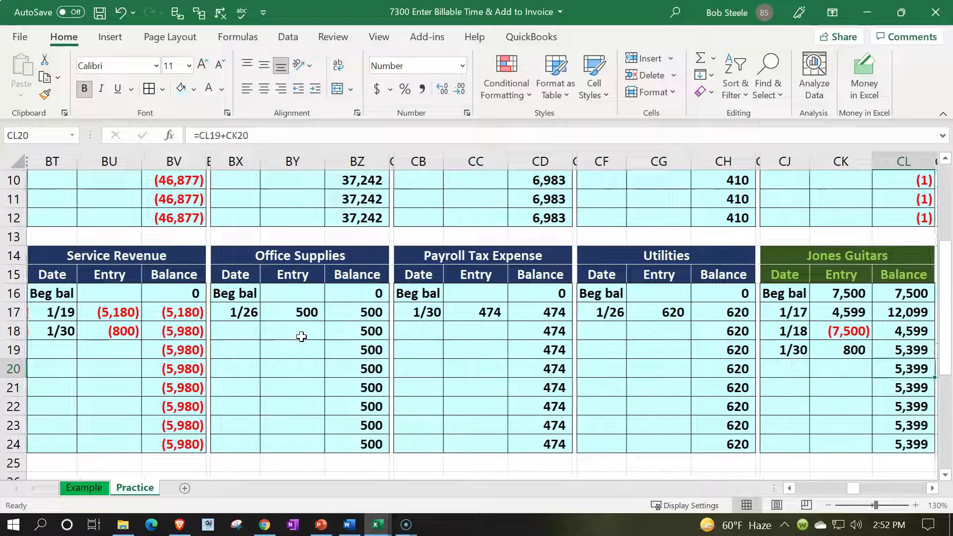
key(Left)
key(Left)
key(Left)
key(Left)
key(Up)
key(Up)
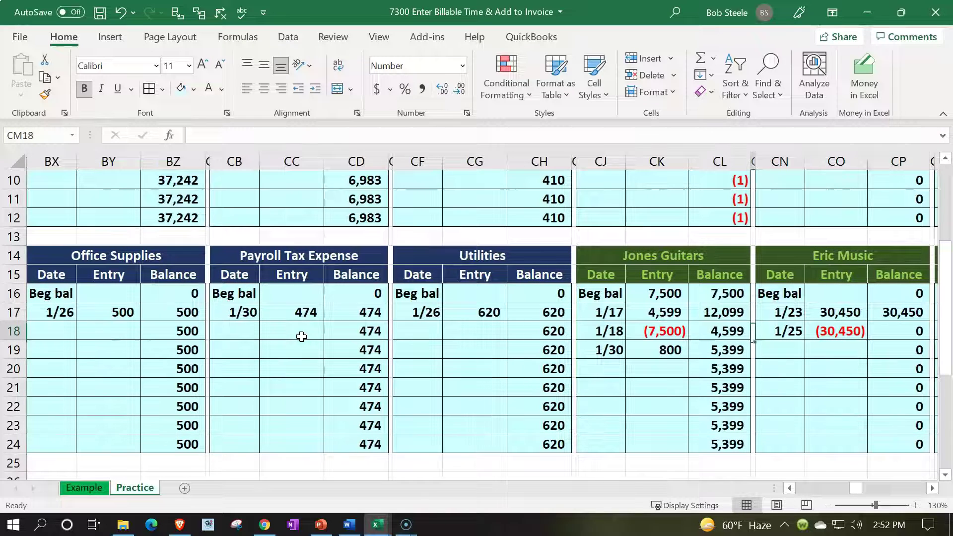
key(Left)
key(Down)
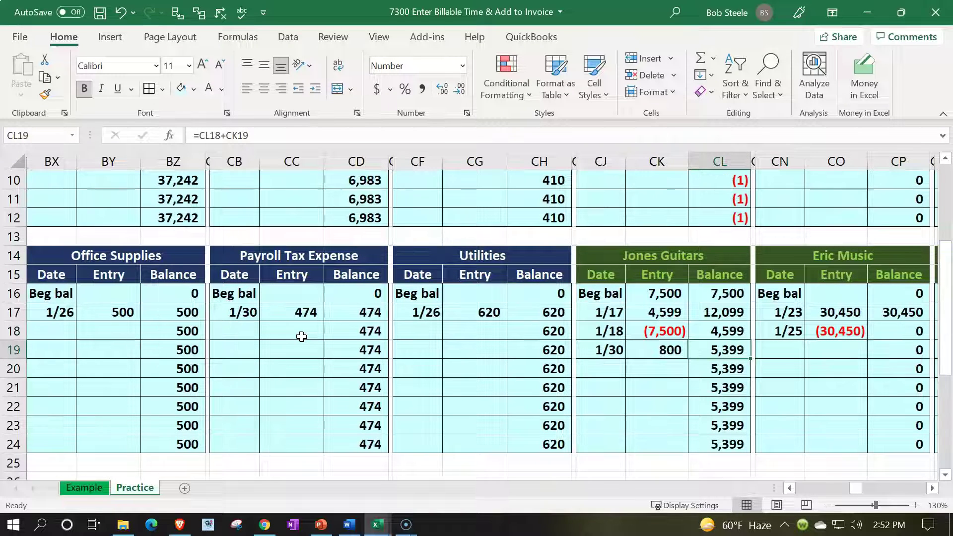
scroll(611, 338, up, 3)
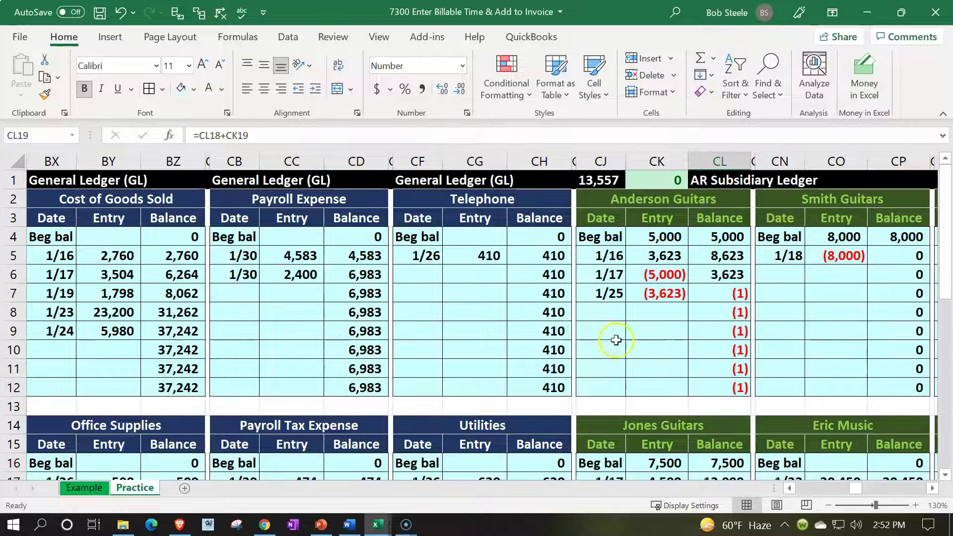
click(600, 179)
double_click(595, 183)
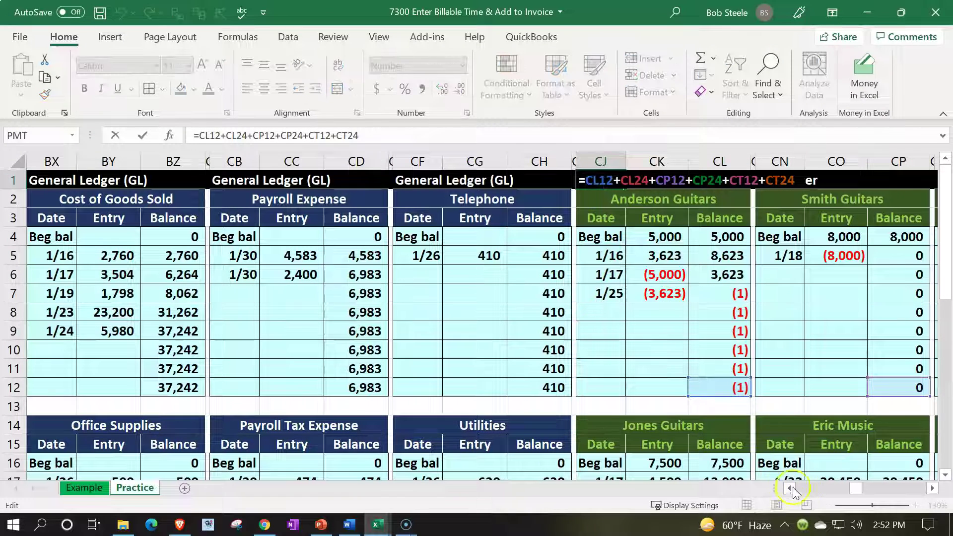
click(932, 489)
click(932, 489)
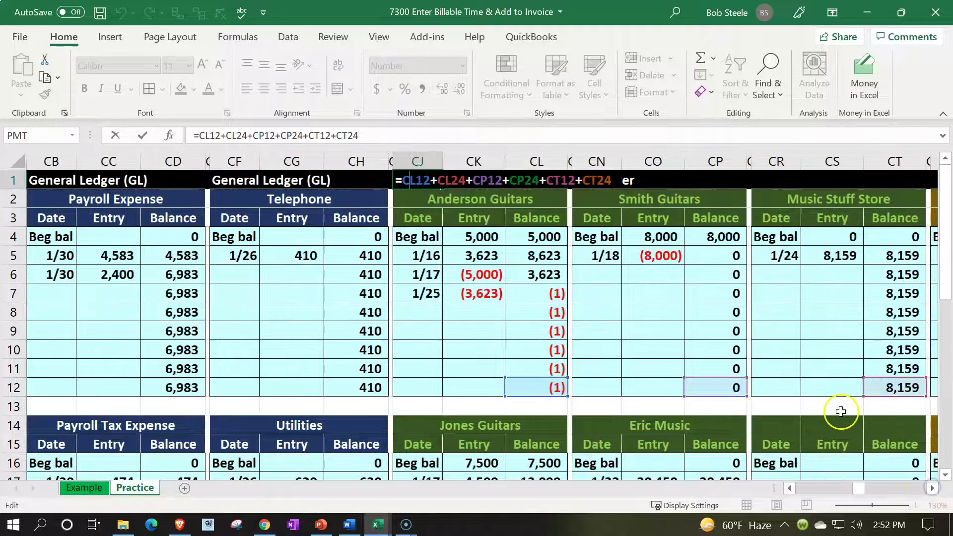
key(Return)
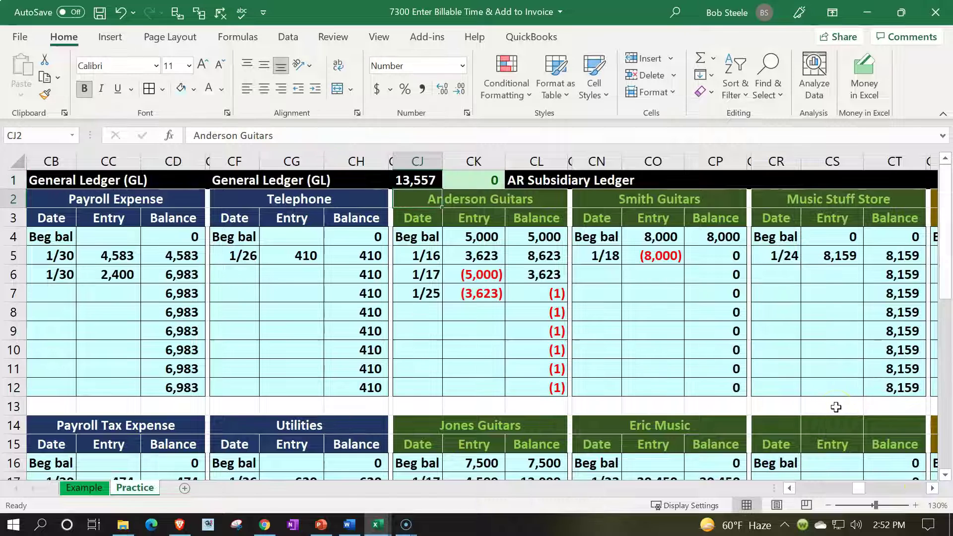
key(Up)
key(Right)
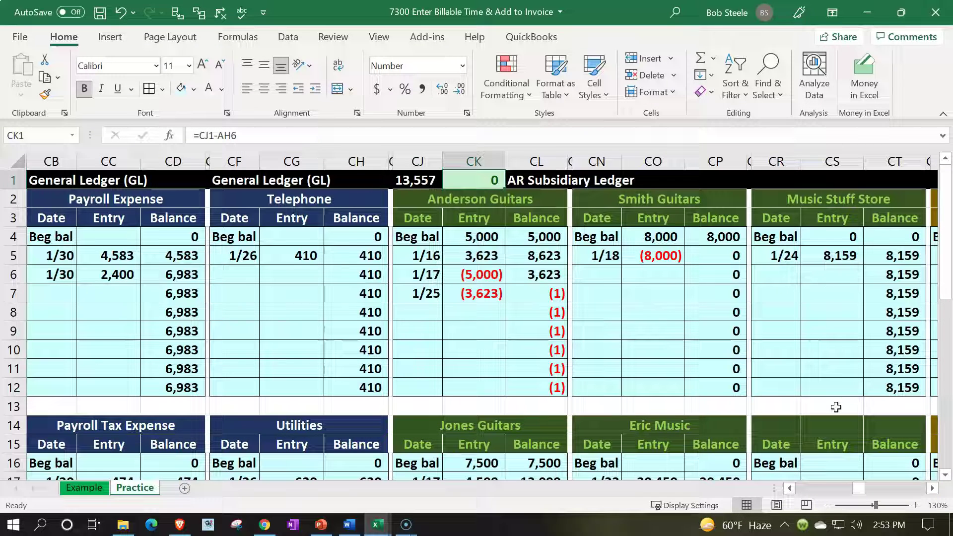
key(Left)
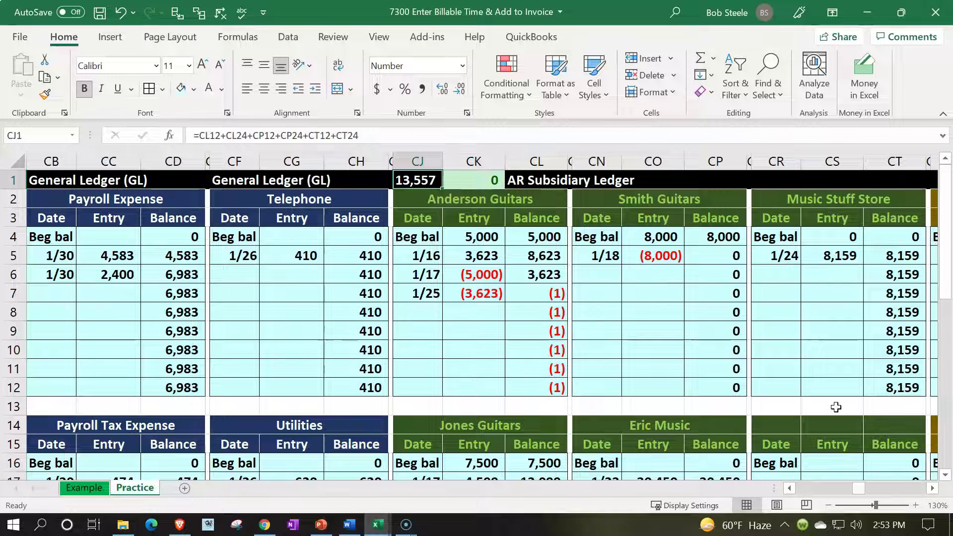
key(Left)
key(Left)
key(Left)
key(Left)
key(Left)
key(Left)
key(Left)
key(Left)
key(Left)
key(Left)
key(Left)
key(Left)
key(Left)
key(Left)
key(Left)
key(Left)
key(Left)
key(Left)
key(Left)
key(Left)
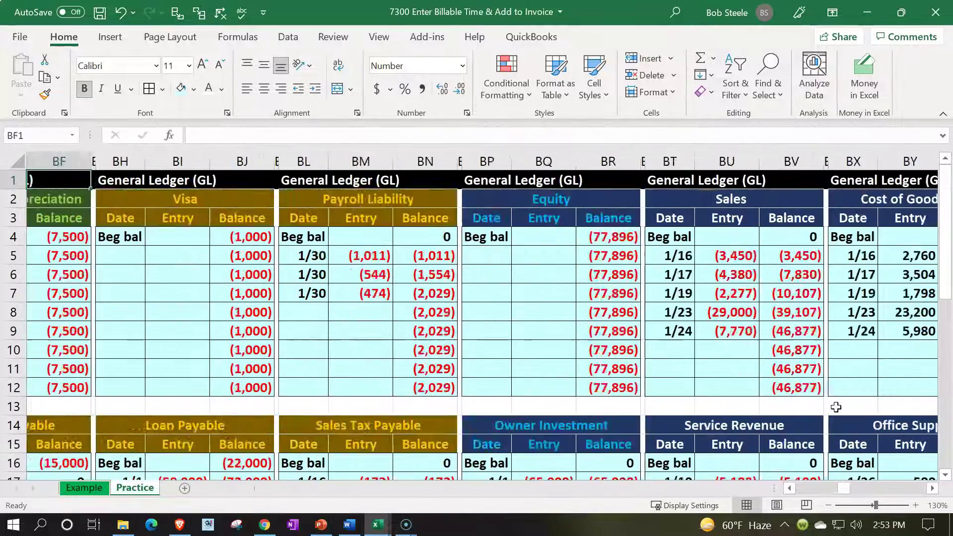
key(Left)
key(Left)
key(Left)
key(Left)
key(Left)
key(Left)
key(Left)
key(Left)
key(Left)
key(Left)
key(Left)
key(Left)
key(Left)
key(Left)
key(Left)
key(Left)
key(Left)
key(Left)
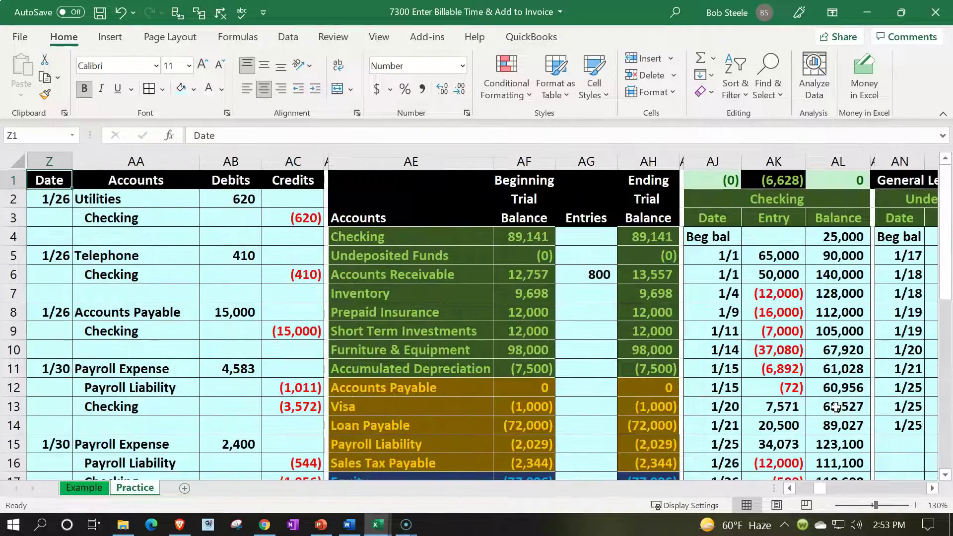
click(645, 277)
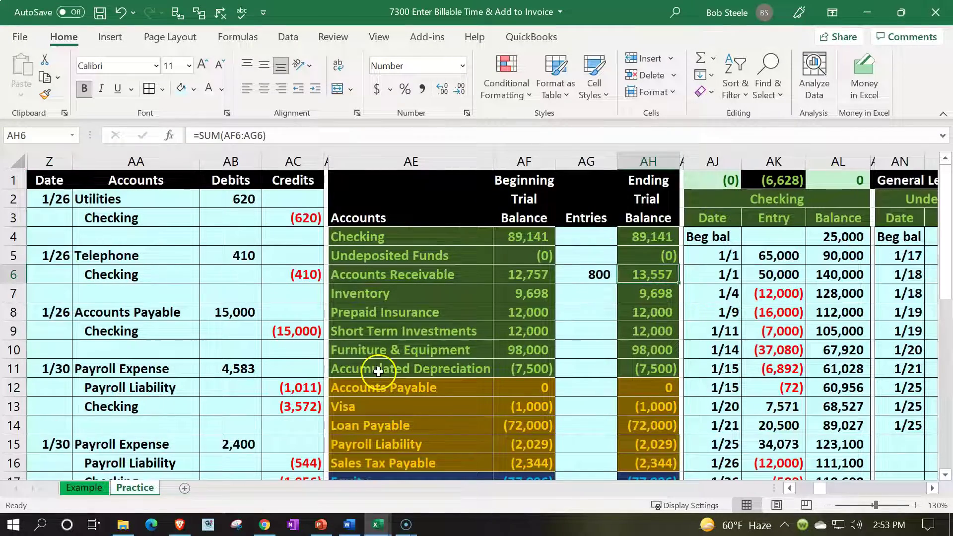